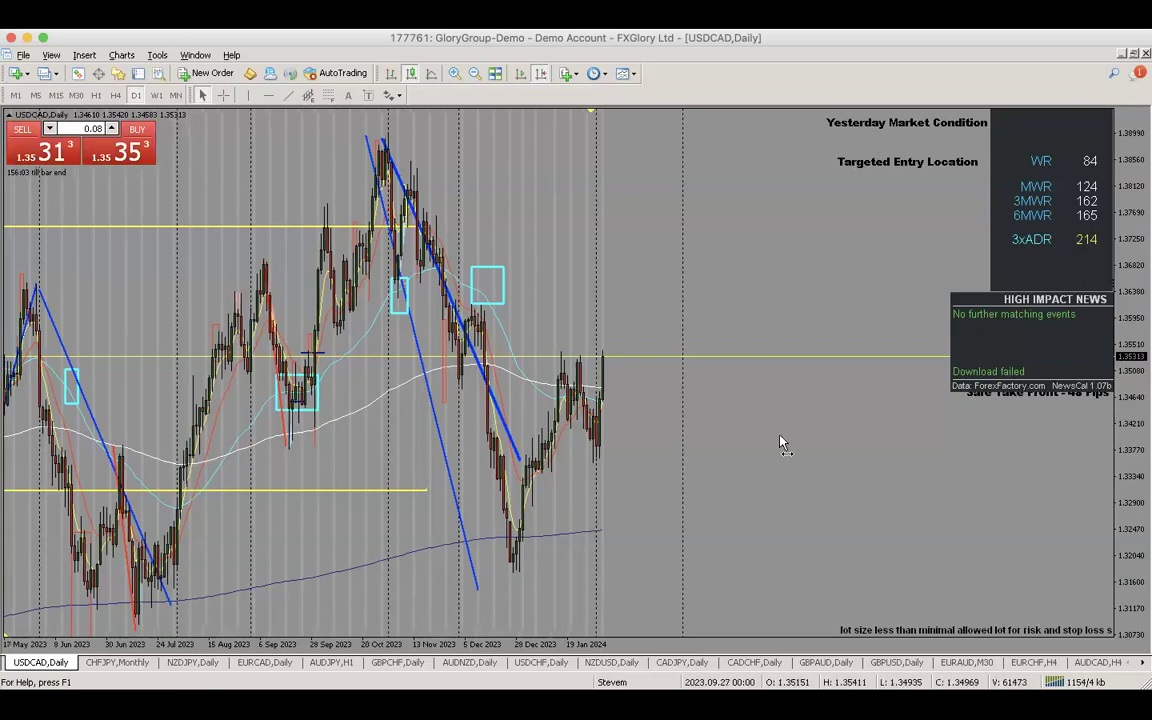
Step: Examine the USDCAD daily price history back to mid-2021, comparing the marked ranges and swings with the latest candles
scroll(782, 442, "up", 5)
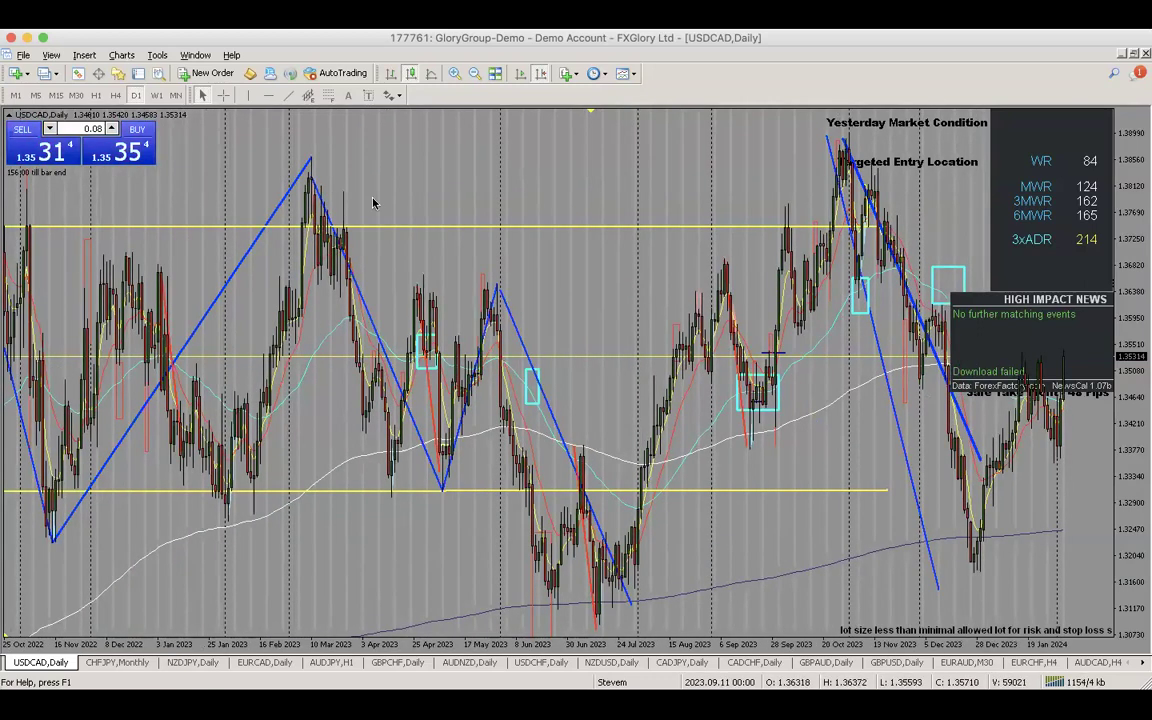
left_click(474, 73)
scroll(715, 211, "up", 5)
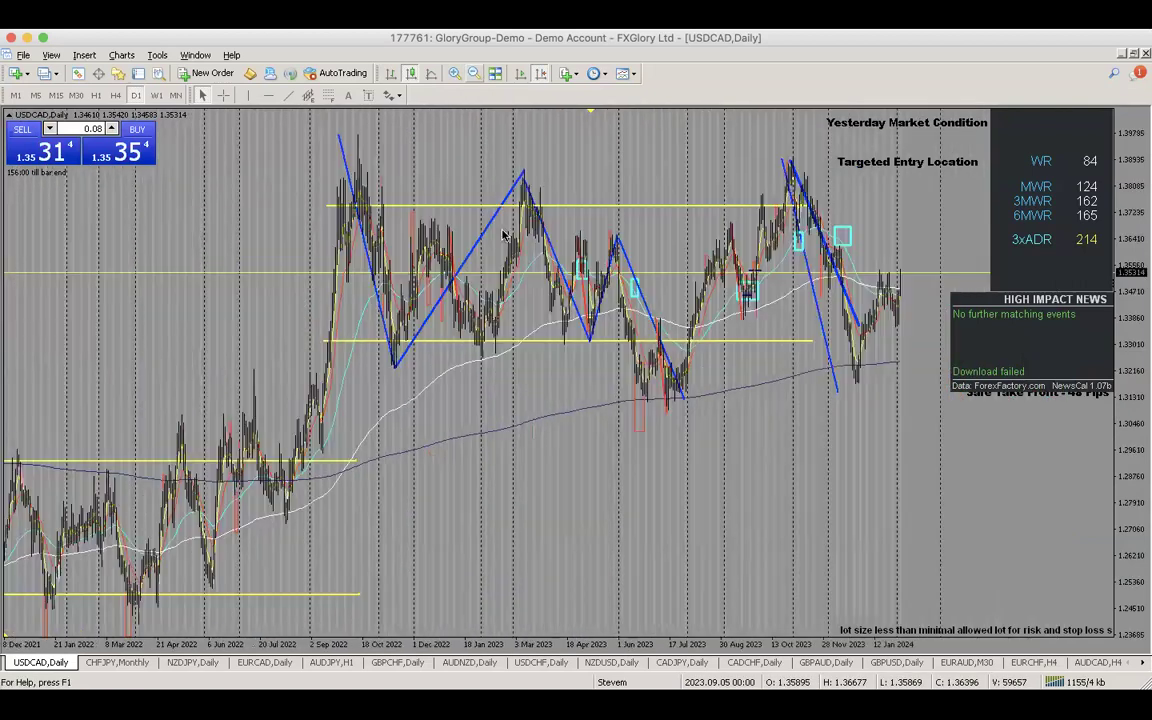
scroll(420, 290, "down", 7)
scroll(695, 472, "up", 8)
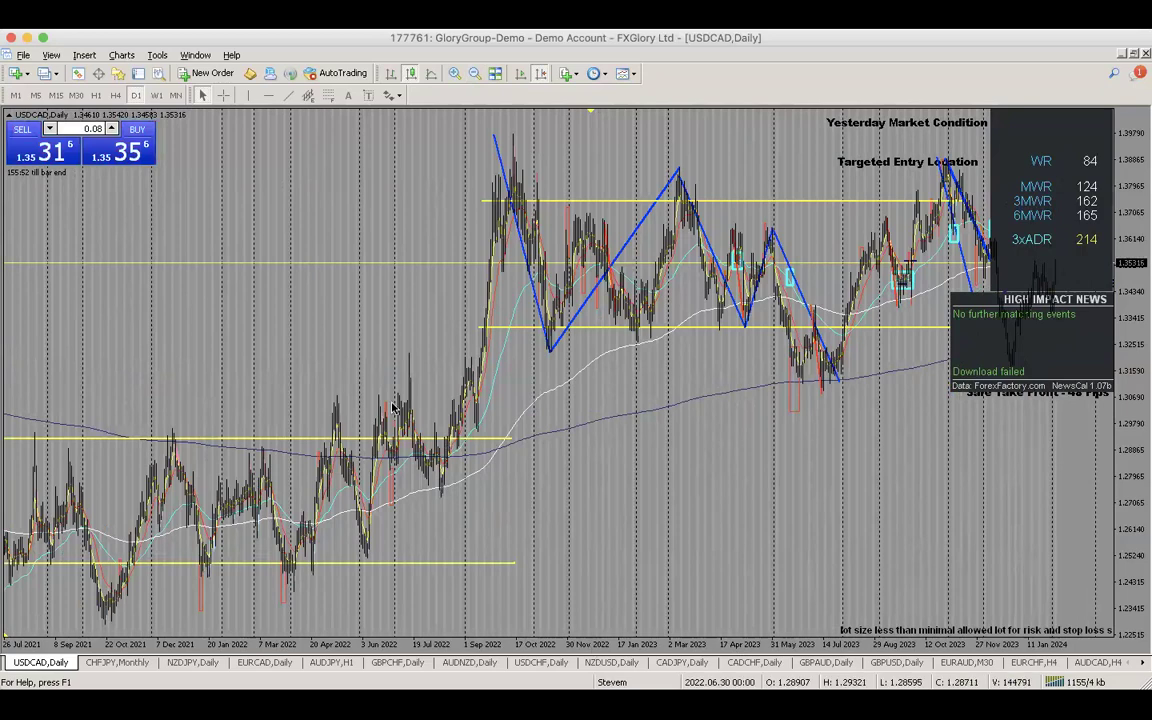
scroll(360, 262, "down", 2)
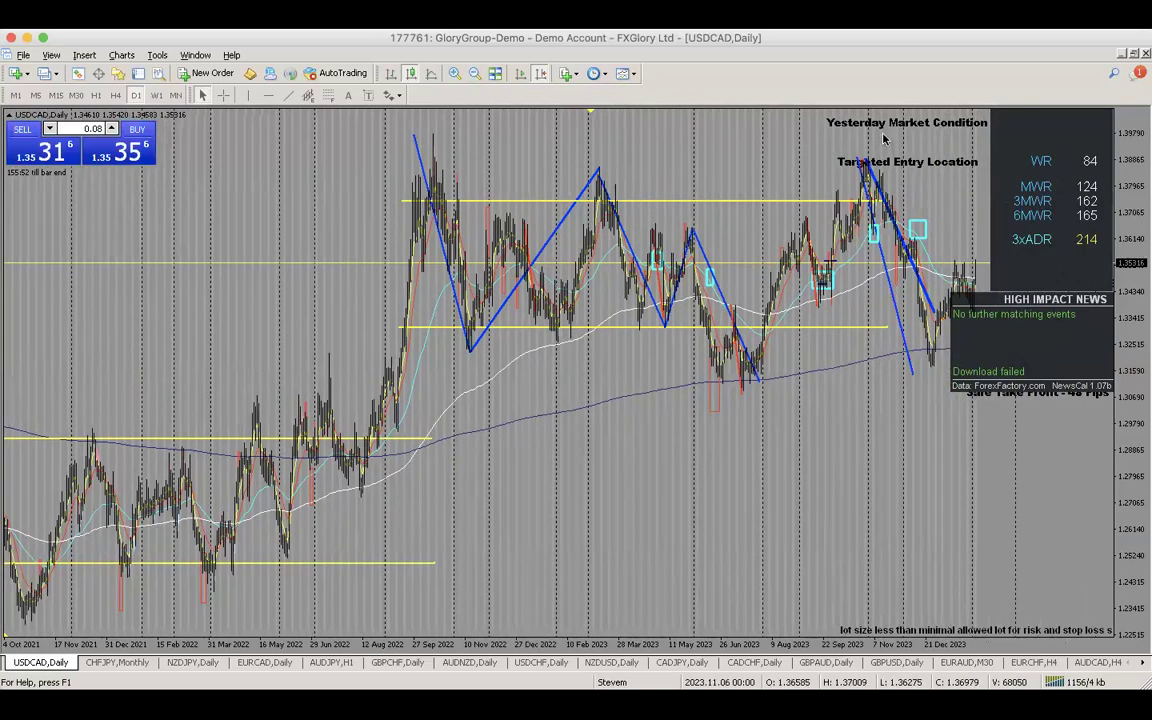
scroll(600, 160, "down", 4)
scroll(560, 300, "down", 10)
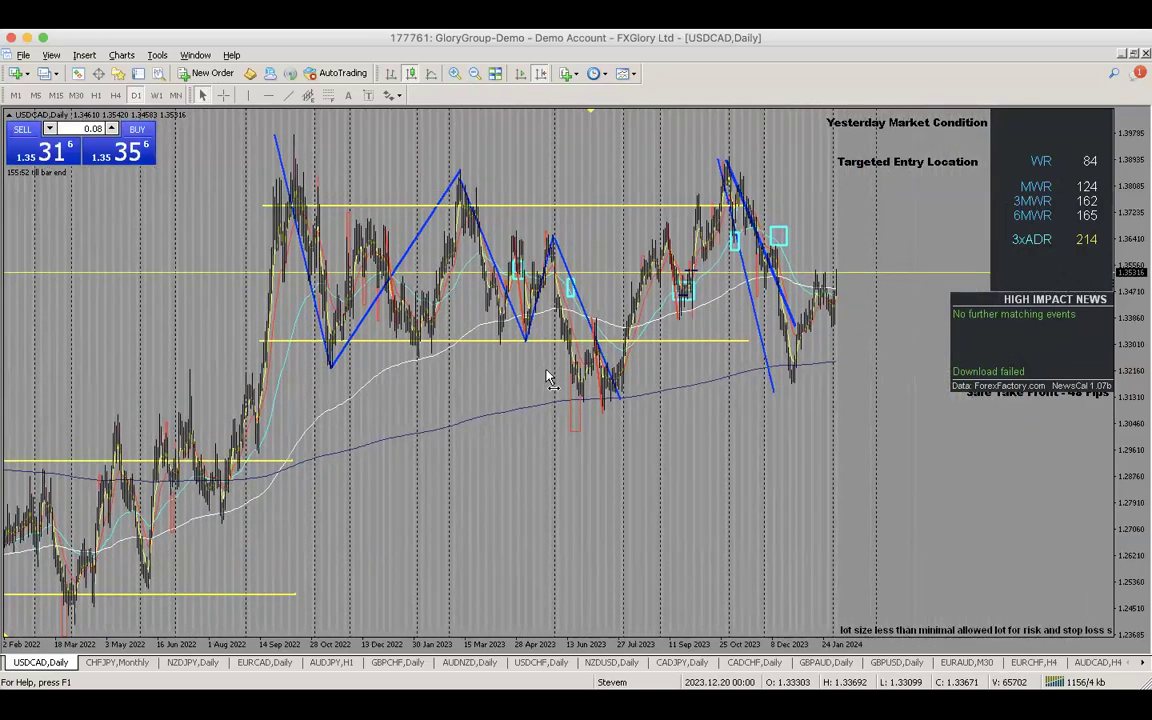
left_click(454, 73)
scroll(466, 275, "down", 3)
scroll(466, 275, "down", 15)
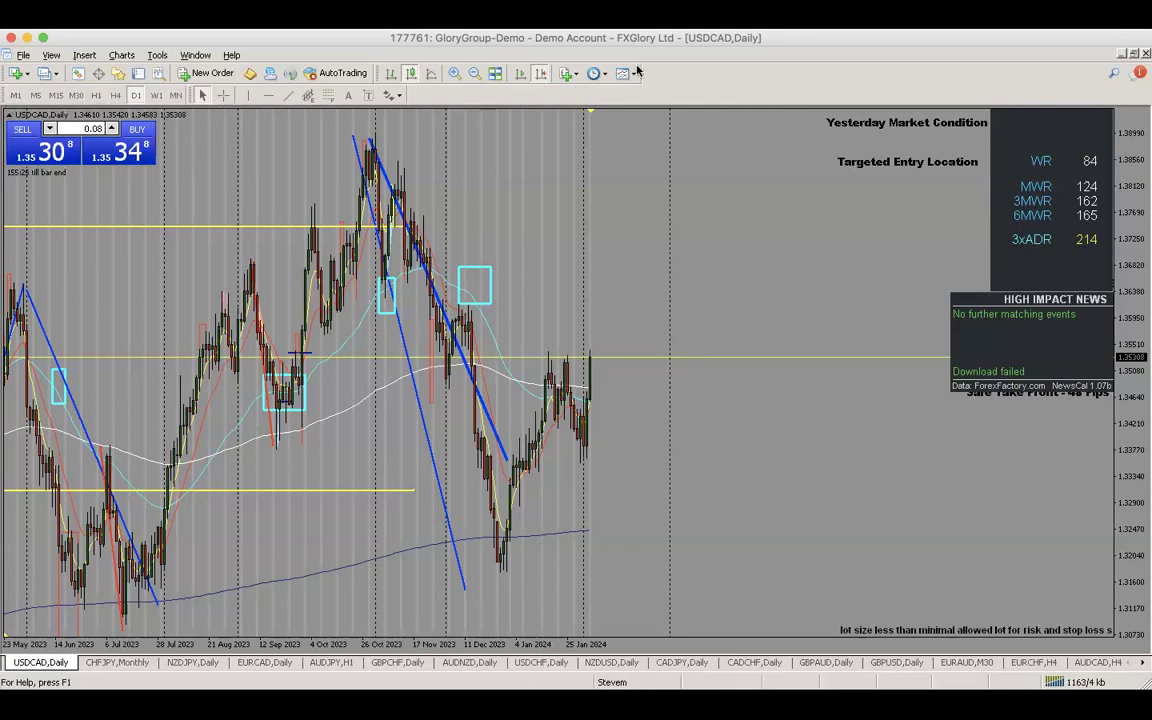
Step: Resize the trading platform window and expand it to full screen
left_click_drag(696, 77, 696, 76)
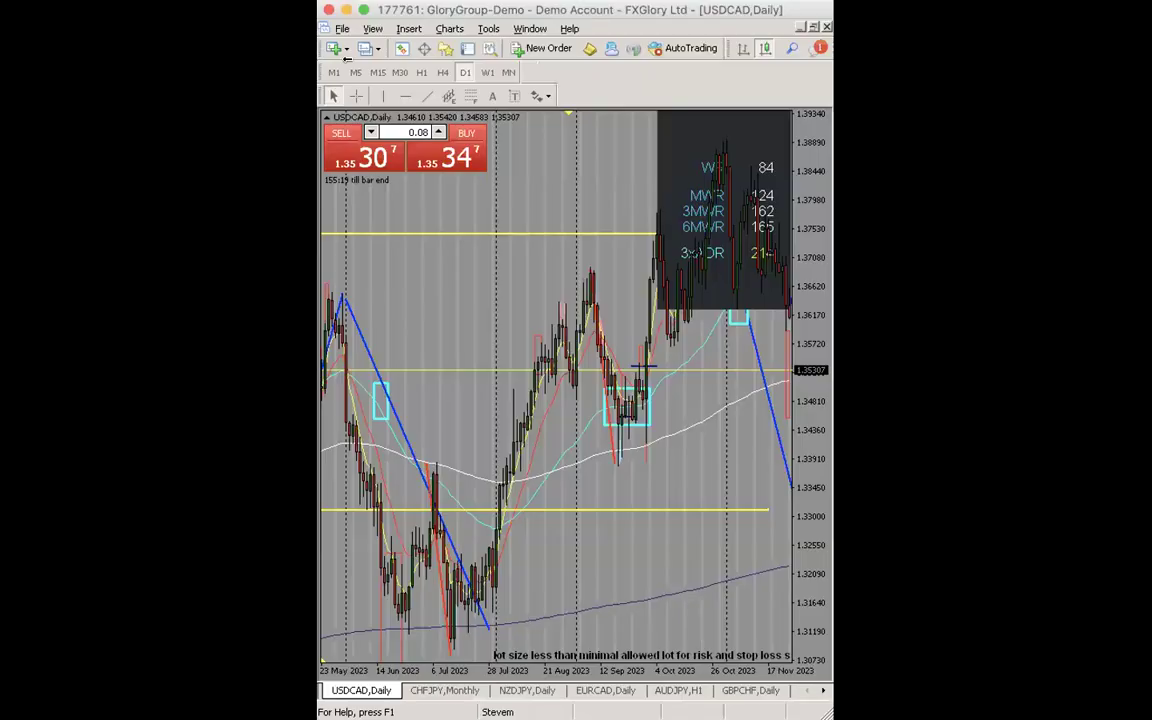
left_click_drag(347, 59, 8, 200)
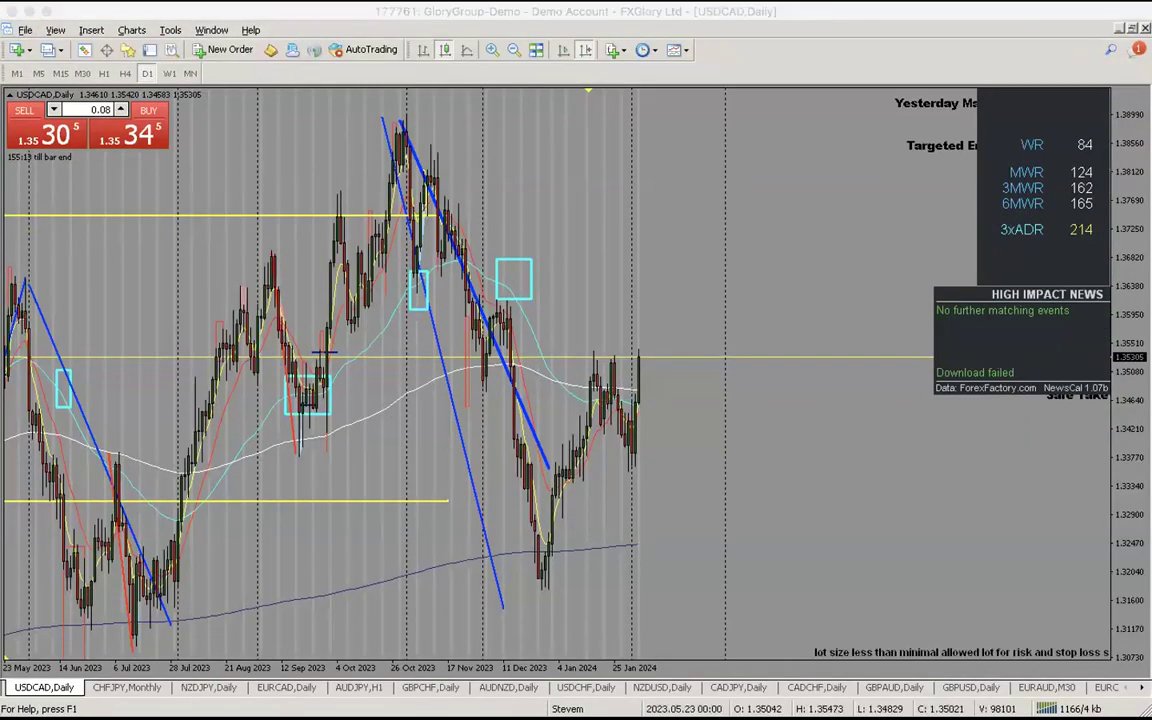
left_click_drag(679, 494, 494, 483)
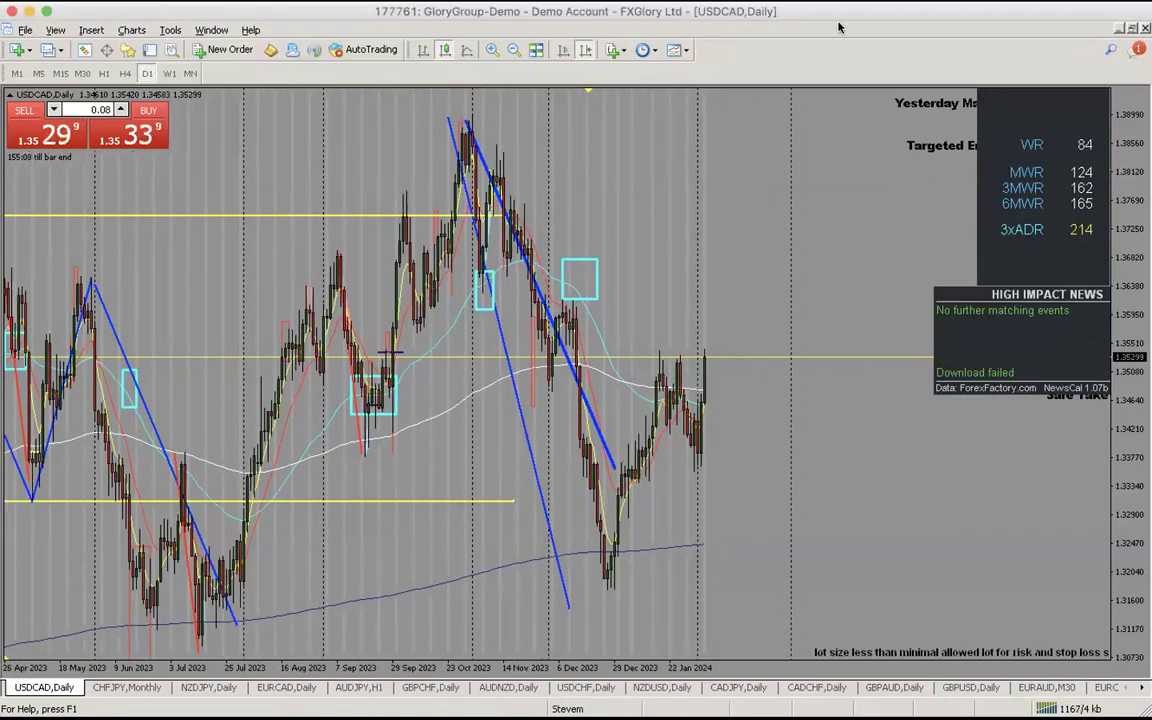
left_click(45, 11)
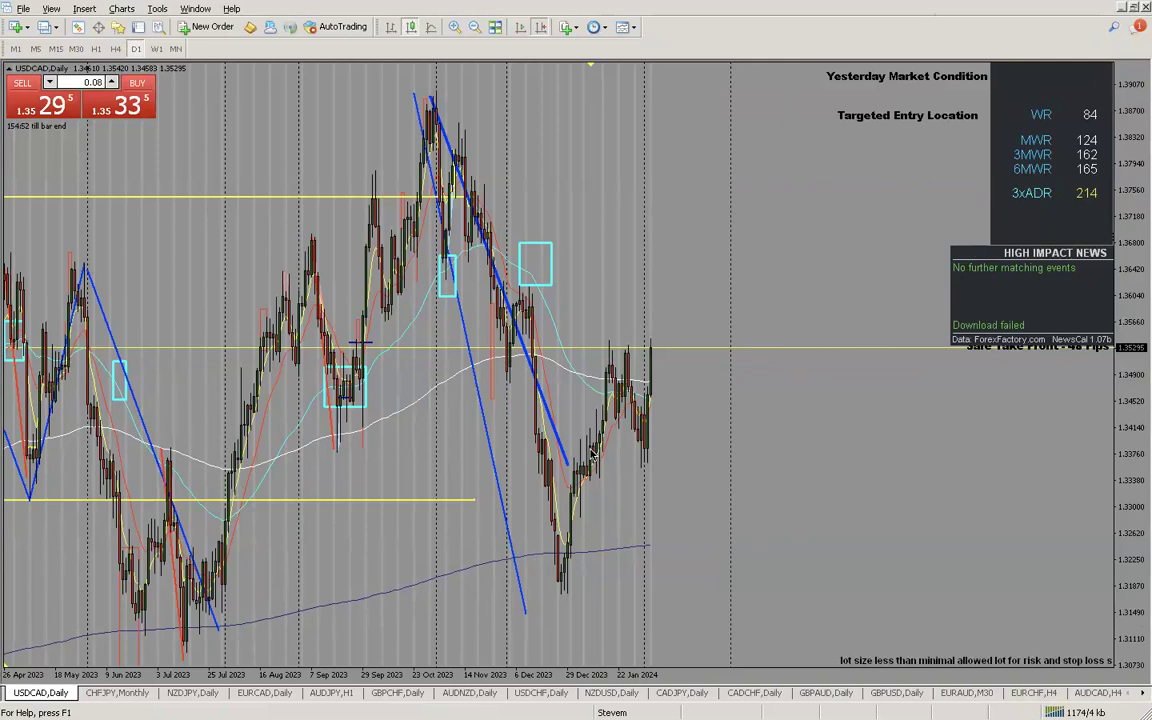
Step: Move the cyan rectangle at the December 2023 candles onto the latest USDCAD daily candles, around the moving averages
double_click(535, 265)
left_click_drag(535, 265, 650, 395)
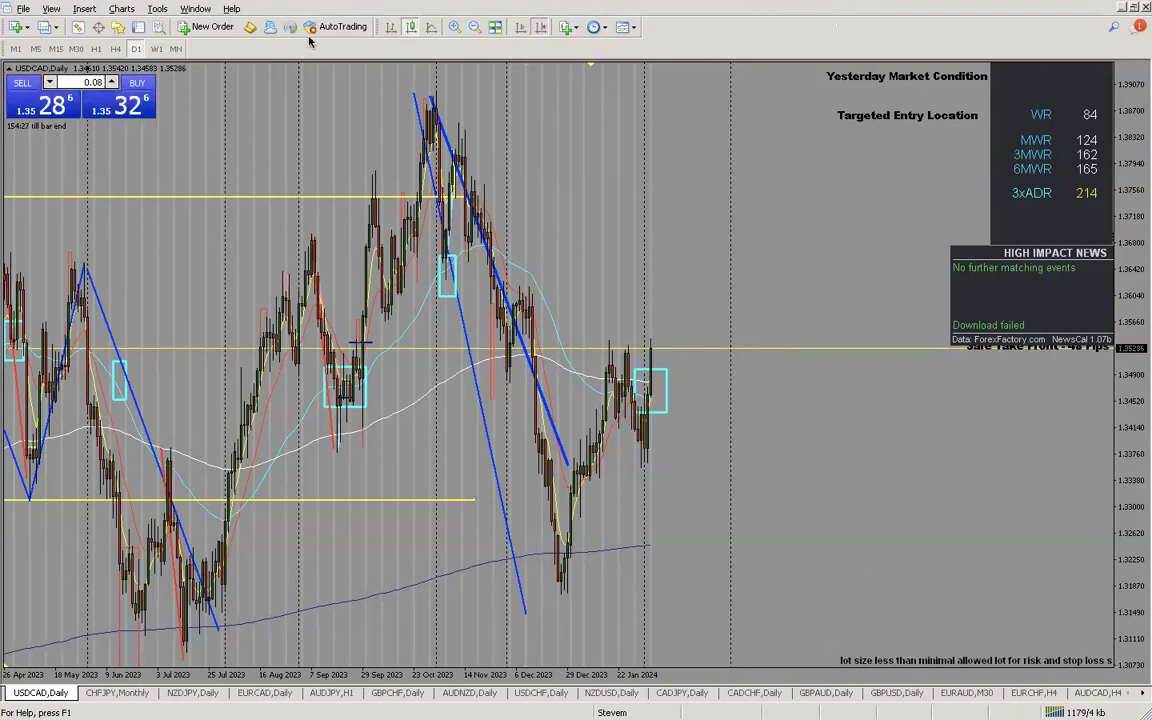
left_click(454, 27)
left_click(455, 27)
scroll(496, 242, "down", 5)
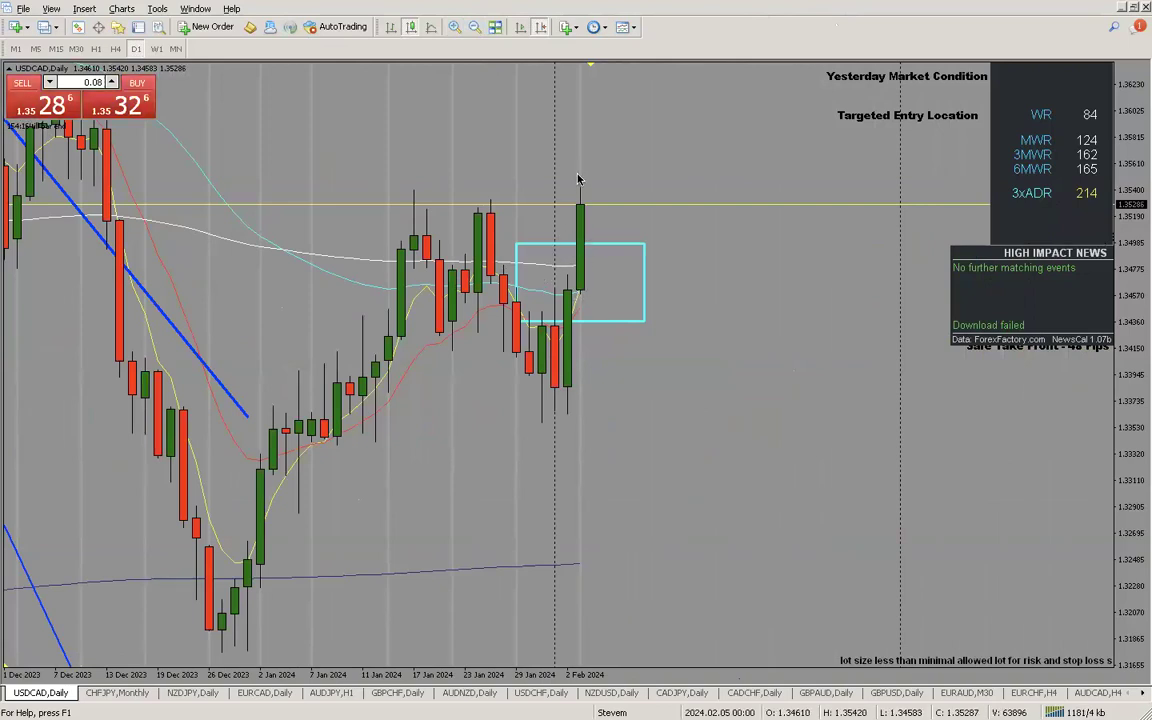
scroll(481, 195, "up", 1)
scroll(481, 195, "up", 1)
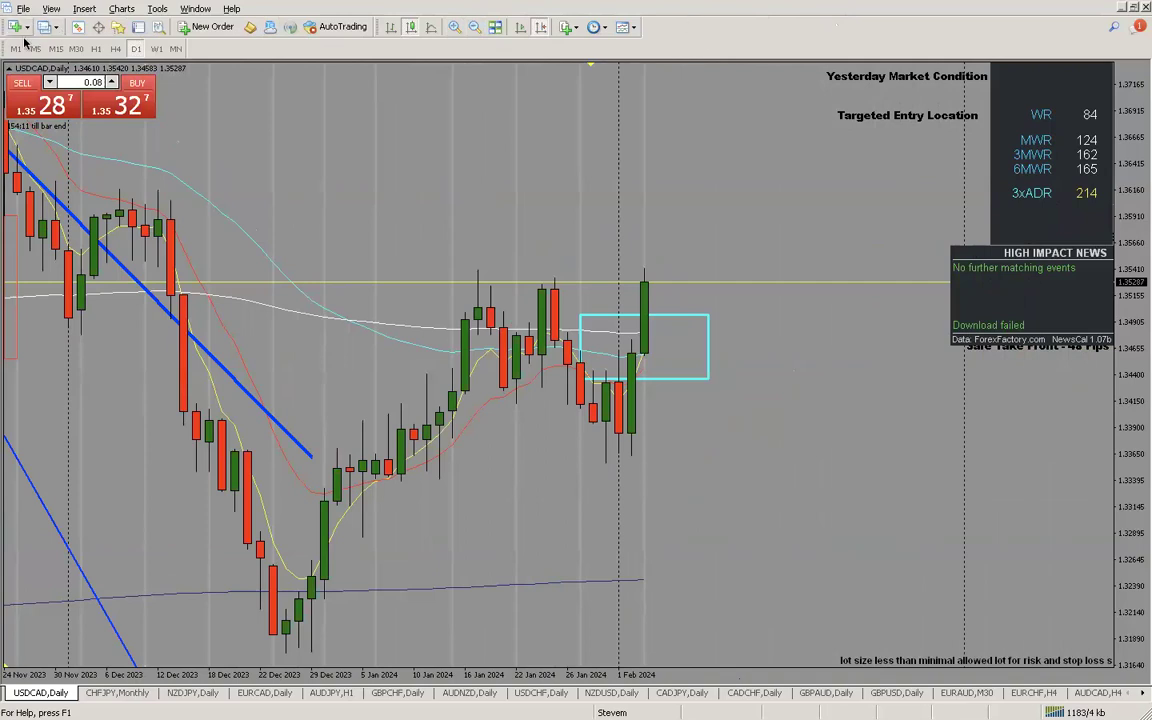
Step: Dock the timeframe toolbar in the same row as the charting tools and switch the USDCAD chart to M30
left_click_drag(5, 48, 658, 28)
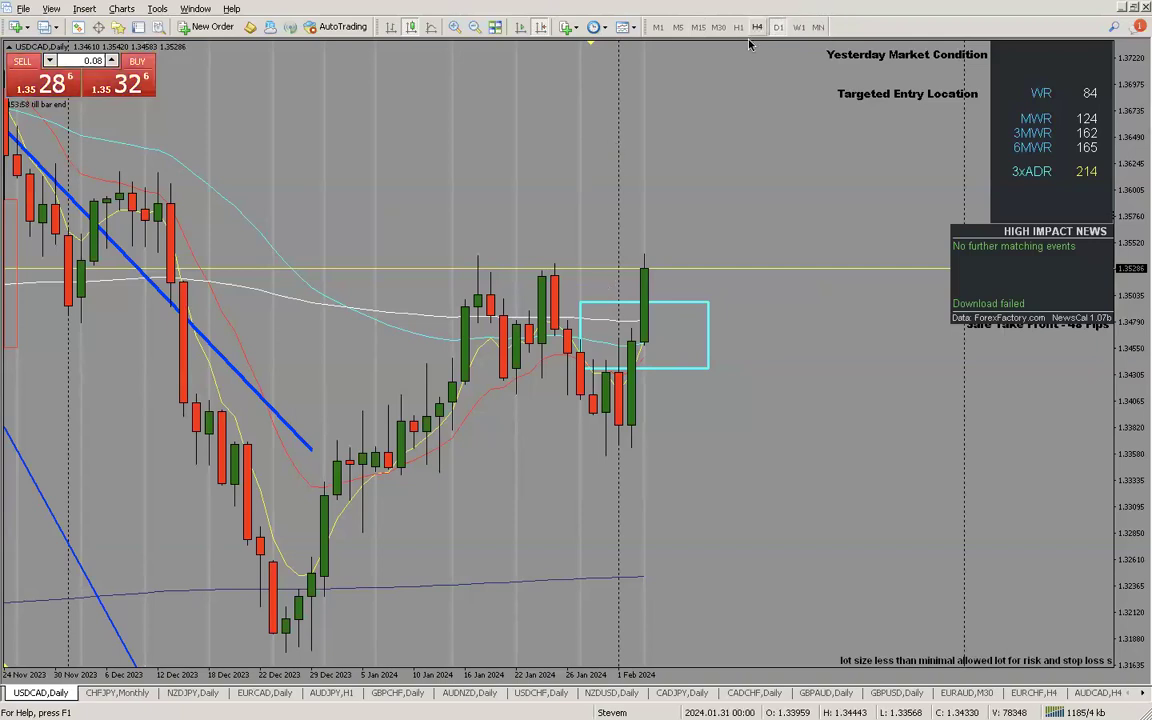
left_click(715, 30)
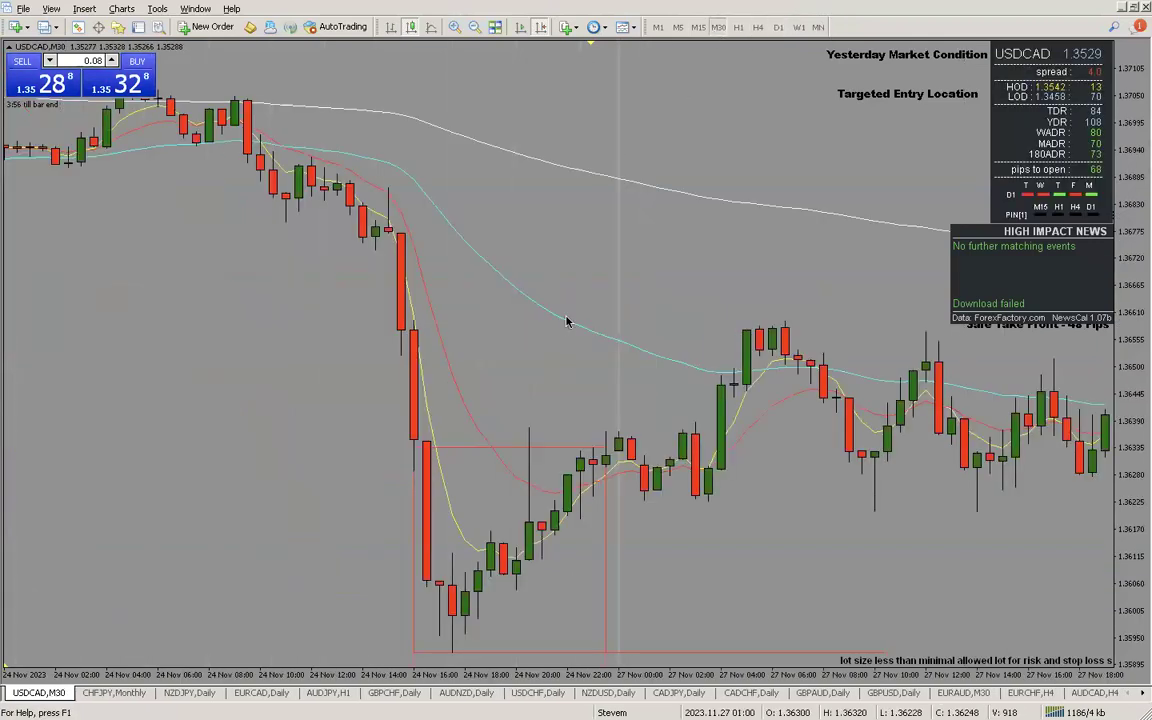
Step: Turn on auto scroll so the USDCAD M30 chart stays at the latest candles
scroll(567, 320, "down", 5)
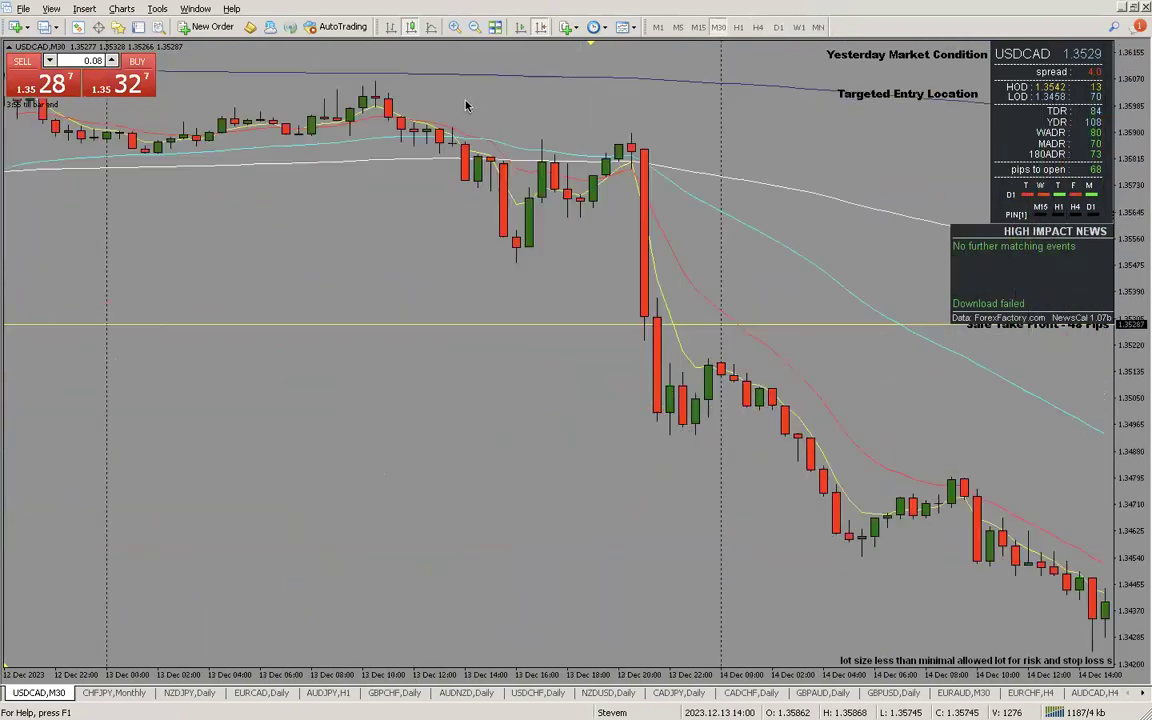
left_click(514, 29)
left_click(474, 27)
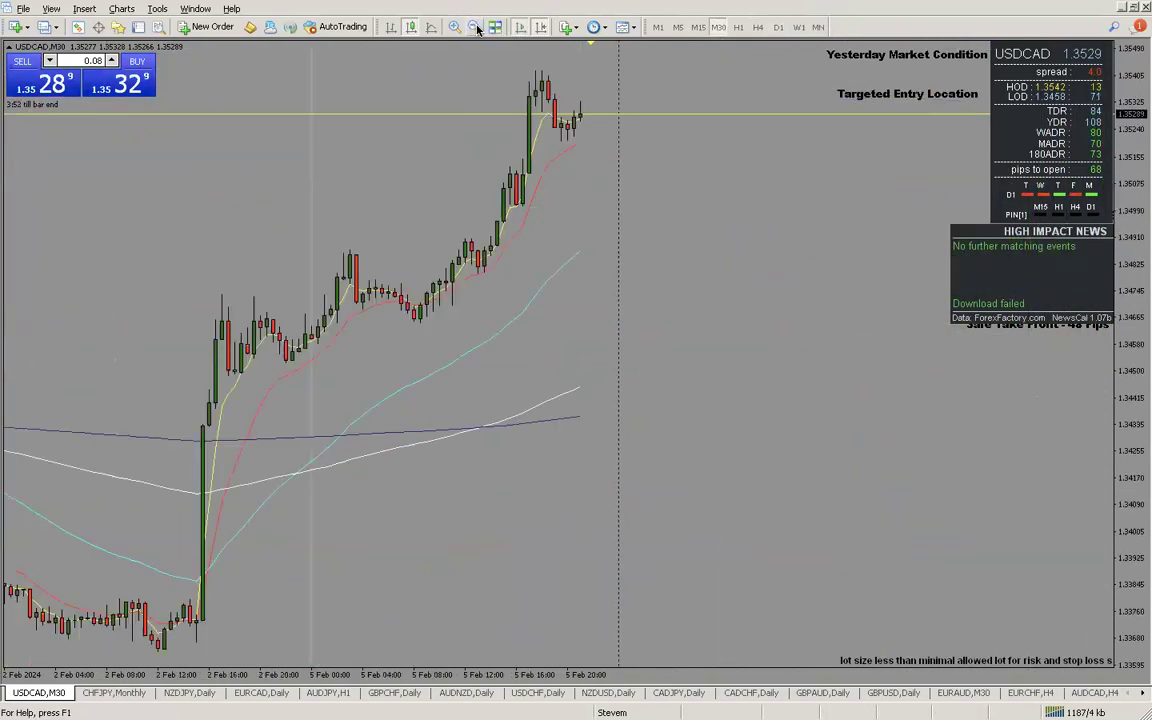
Step: Examine the USDCAD M30 price action from 19 January to 5 February 2024, including the rise to the latest high
scroll(663, 200, "up", 5)
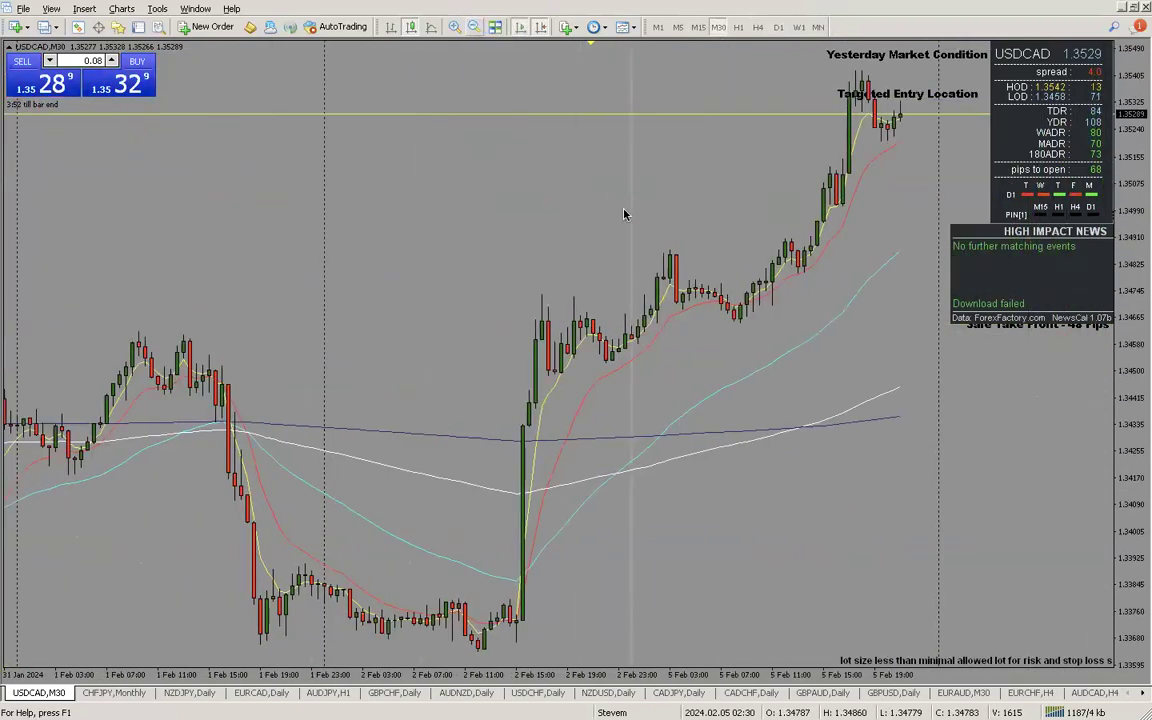
left_click(476, 28)
left_click_drag(352, 192, 560, 258)
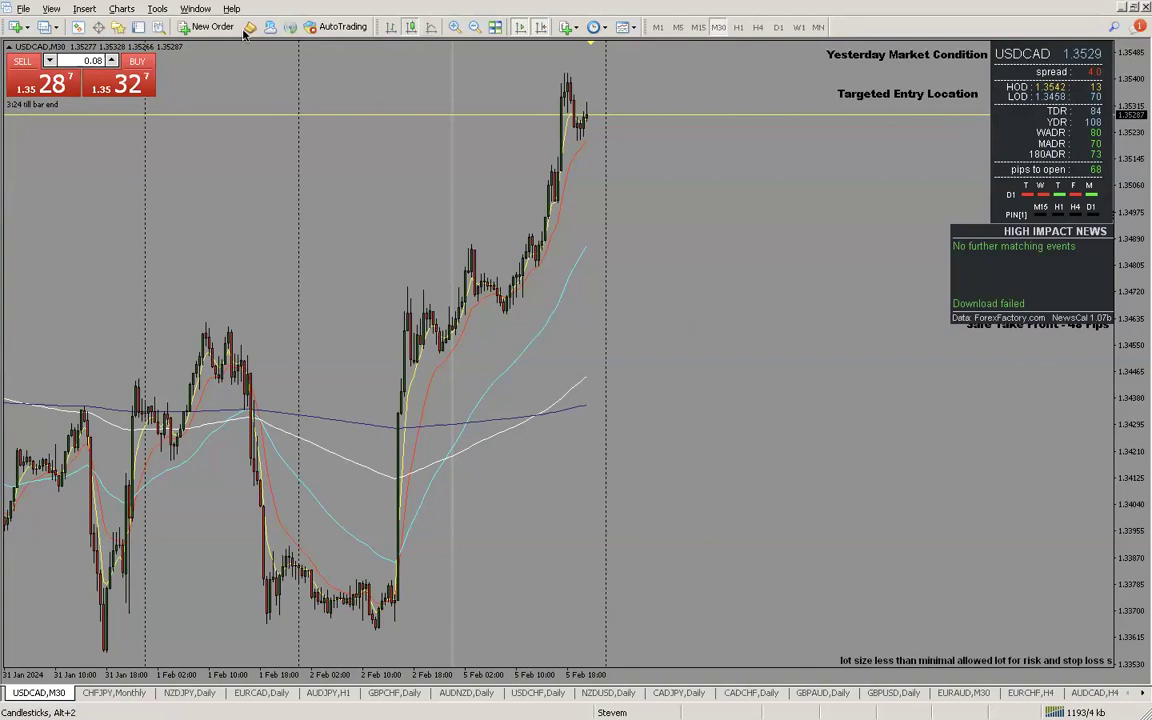
middle_click(352, 545)
left_click_drag(366, 625, 618, 94)
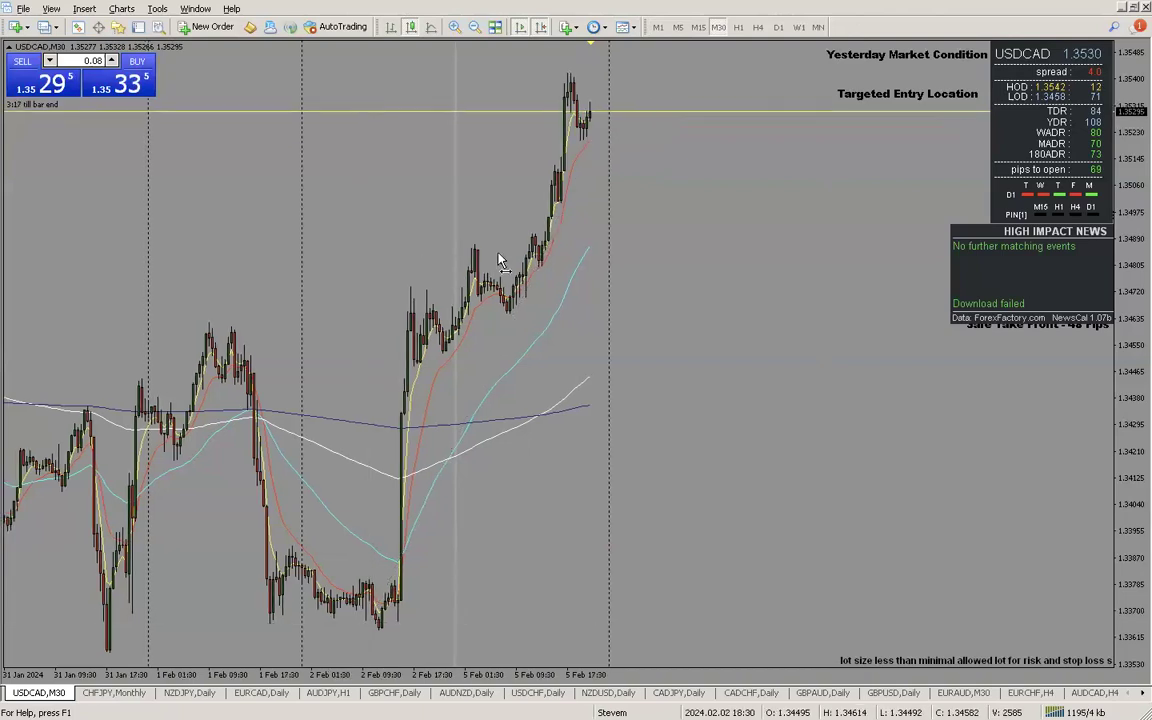
scroll(501, 261, "up", 3)
scroll(416, 288, "up", 2)
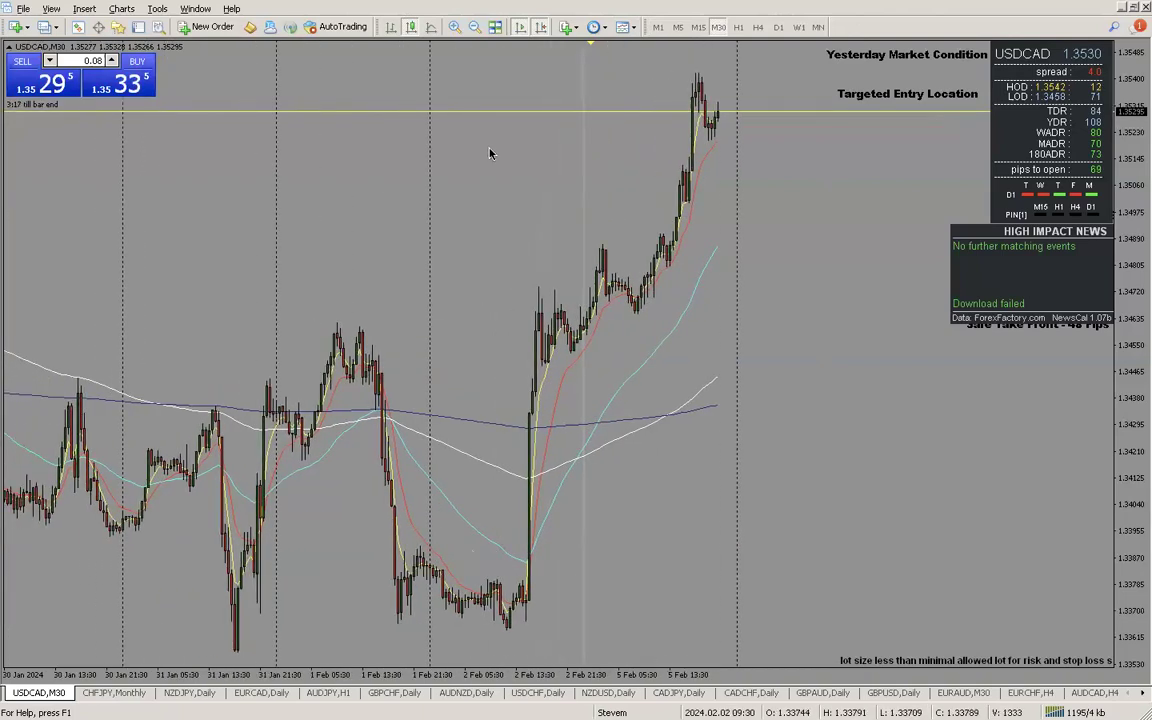
scroll(598, 212, "up", 8)
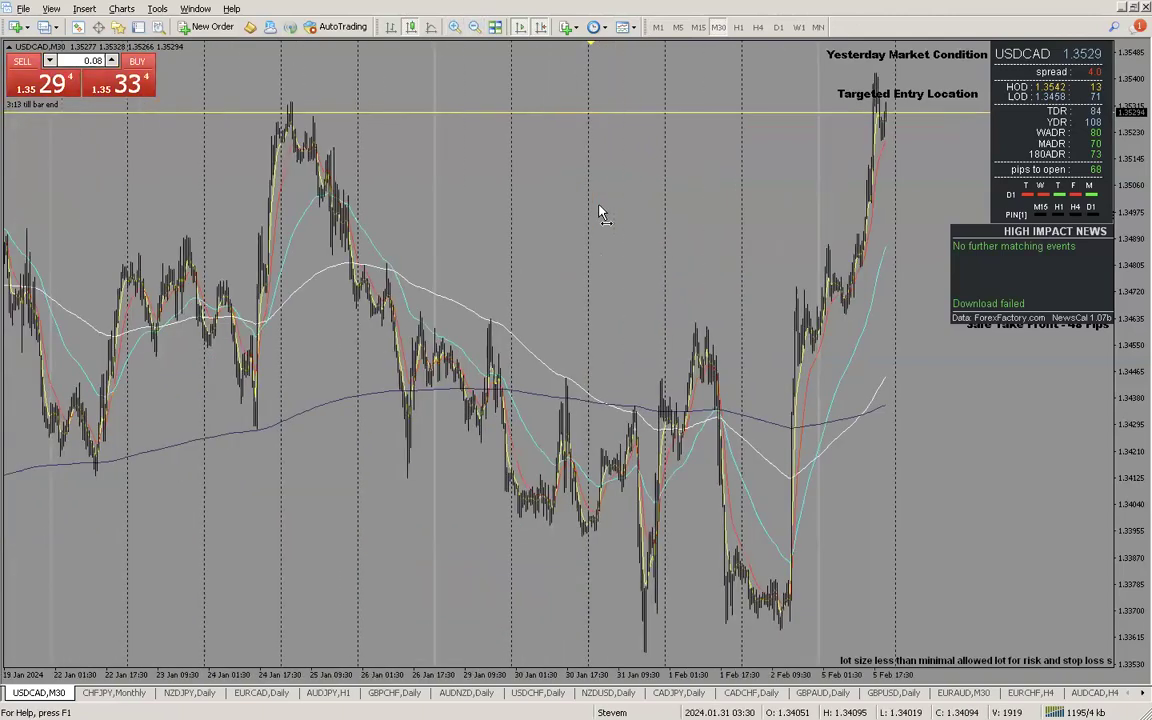
scroll(609, 220, "down", 13)
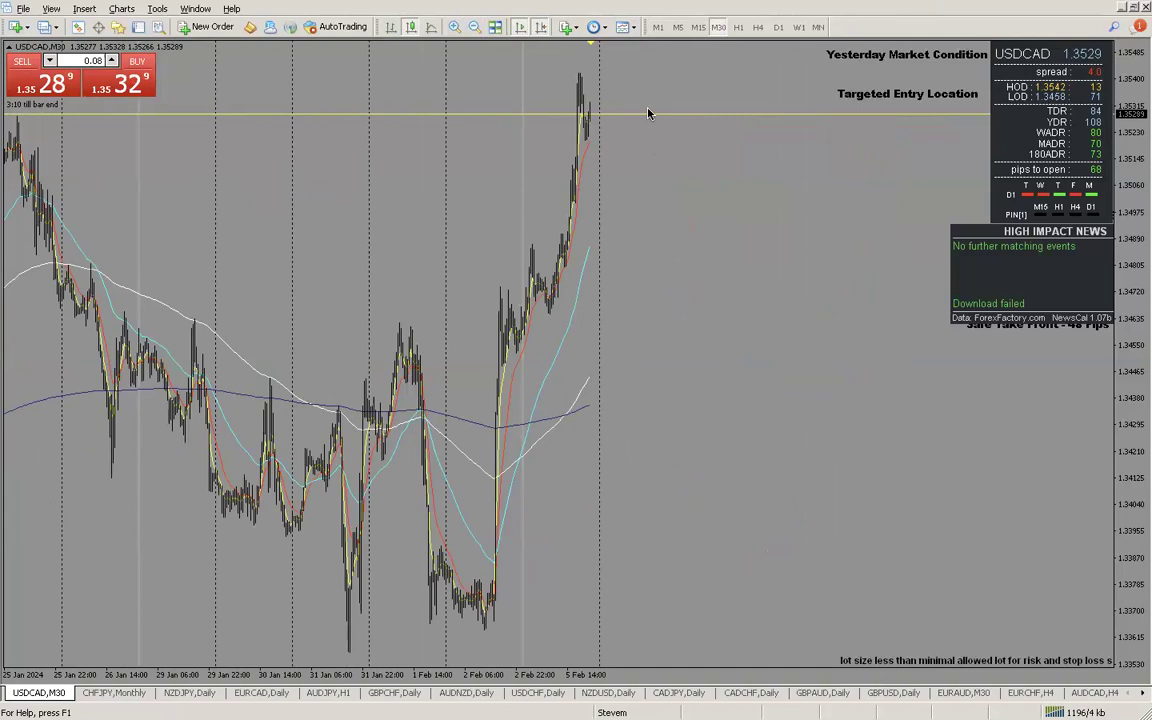
Step: Switch USDCAD to the H4 timeframe and inspect the recent highs against the moving averages
left_click(757, 28)
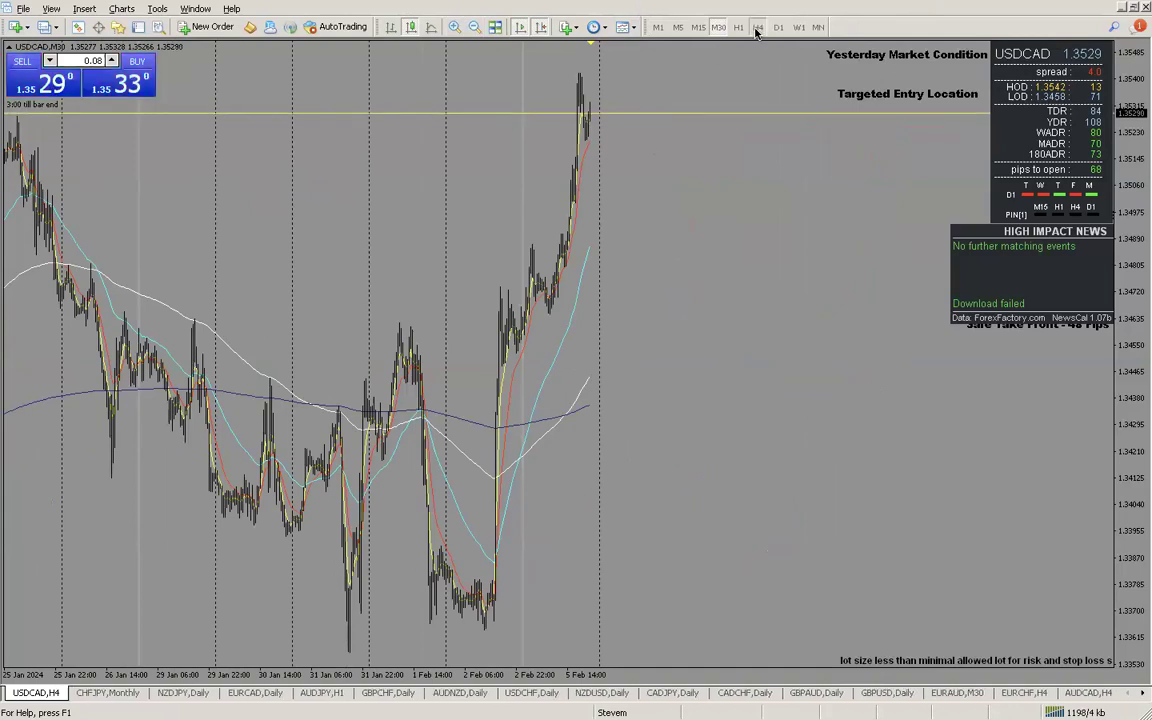
left_click_drag(517, 185, 746, 188)
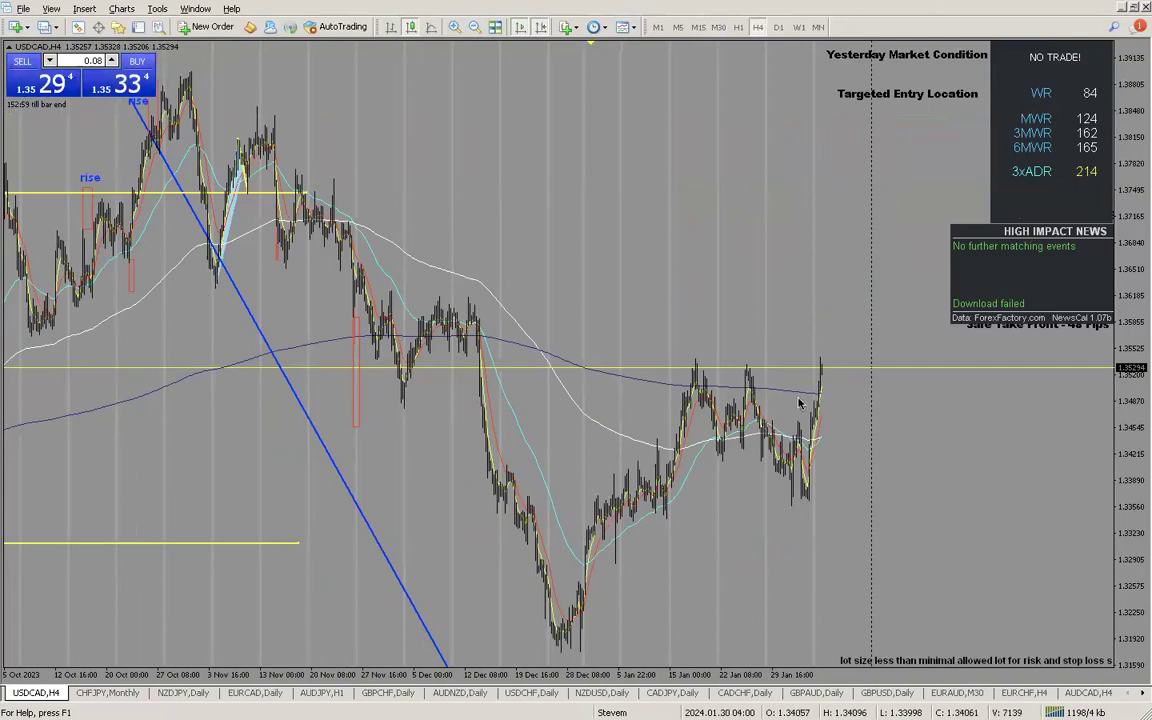
scroll(804, 420, "down", 5)
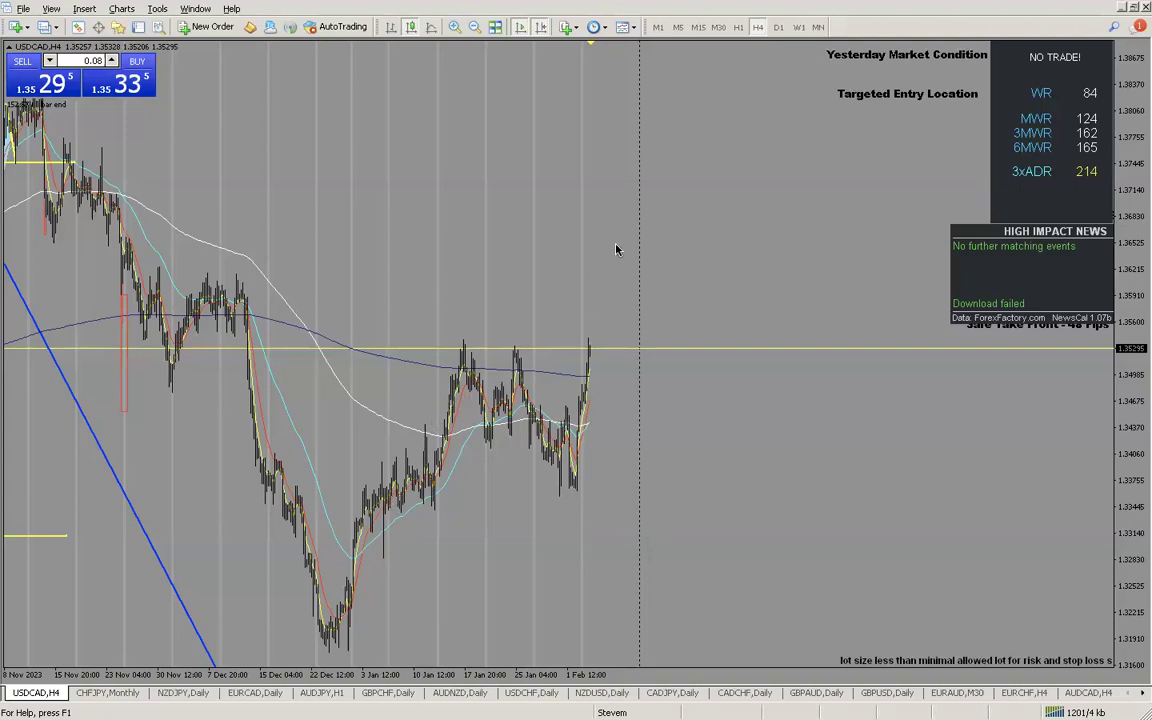
left_click(455, 27)
scroll(474, 172, "up", 10)
scroll(606, 182, "down", 10)
scroll(570, 310, "up", 1)
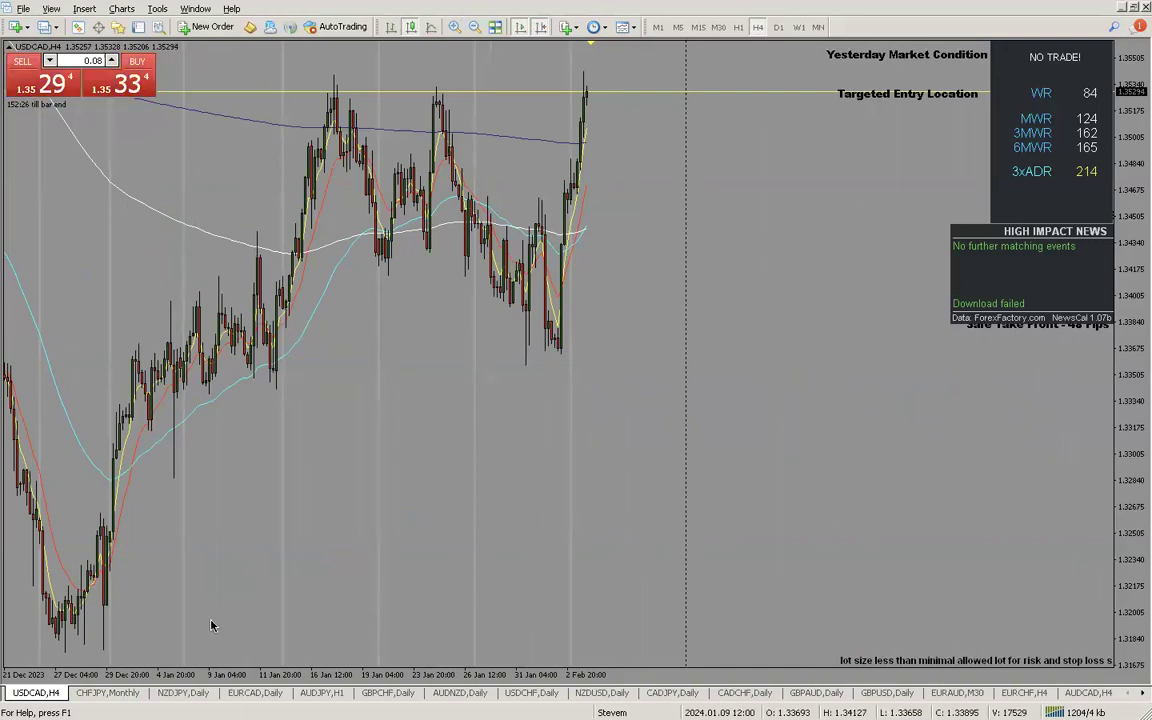
Step: View the CHFJPY monthly chart and switch to the NZDJPY daily chart
left_click(107, 692)
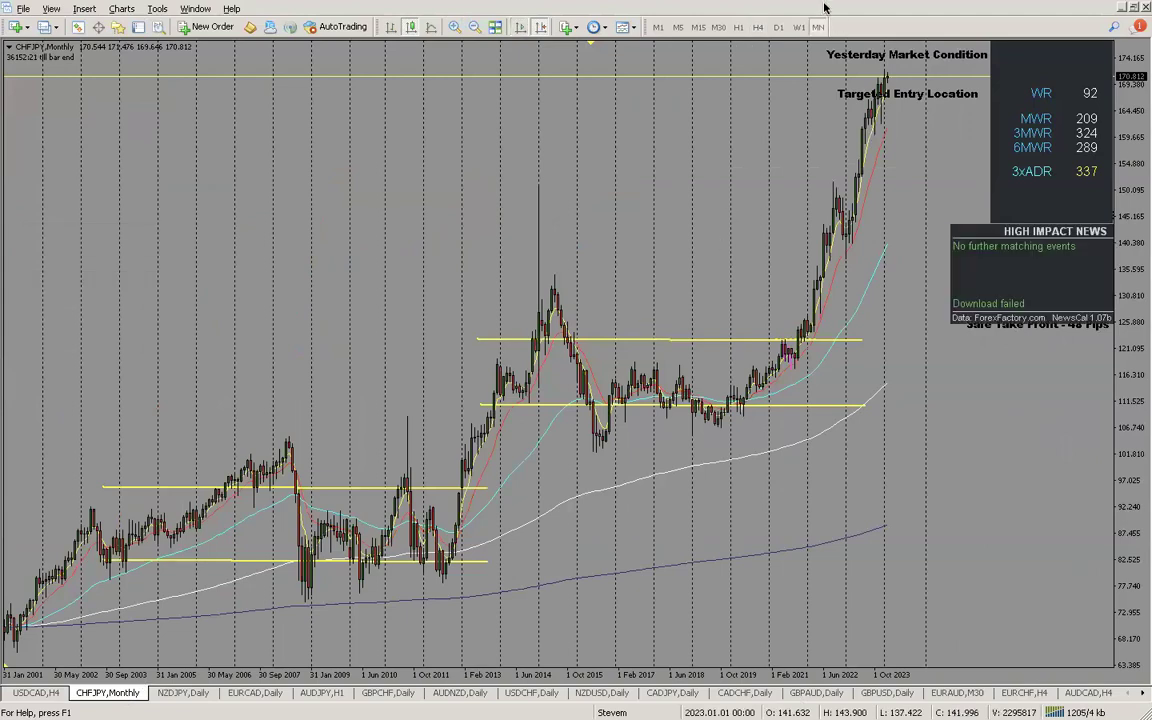
left_click(183, 692)
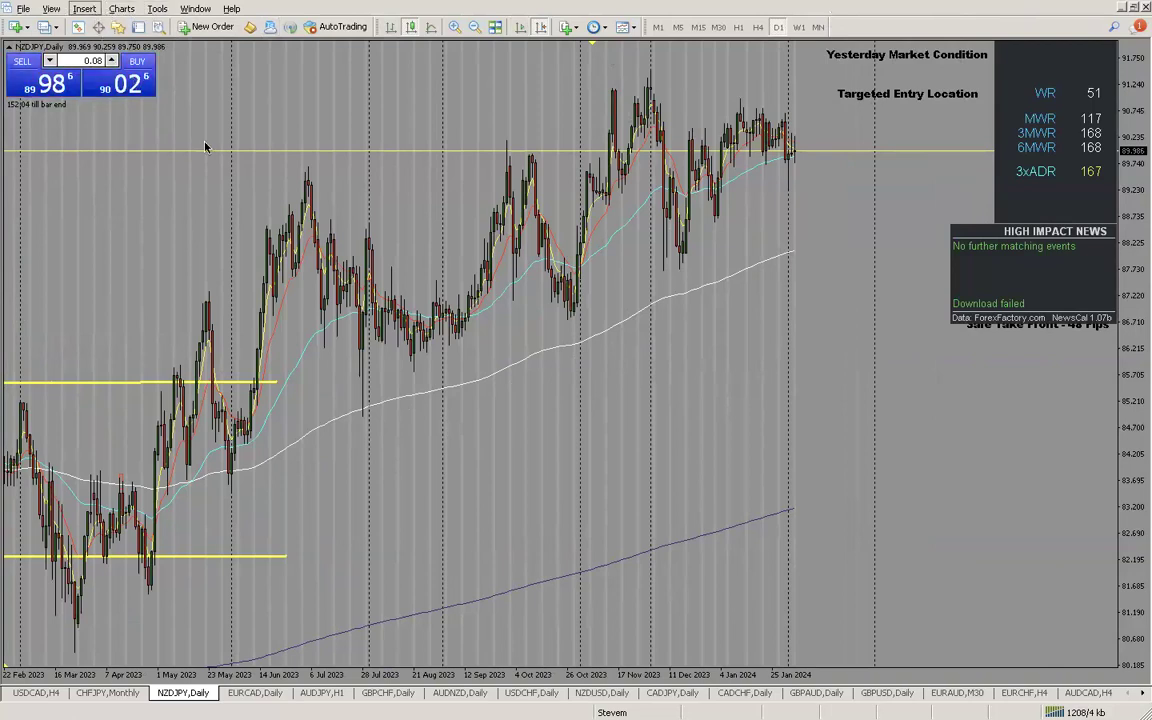
Step: Take the platform window out of full screen and adjust its windowed size
left_click(45, 27)
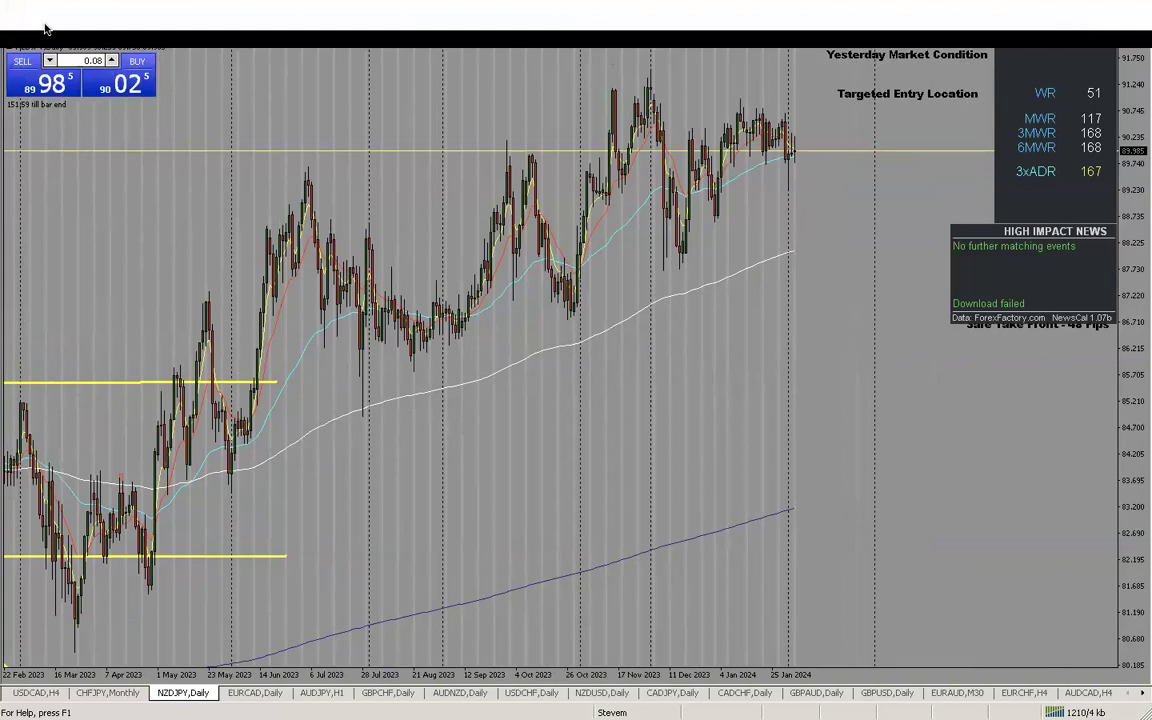
double_click(521, 10)
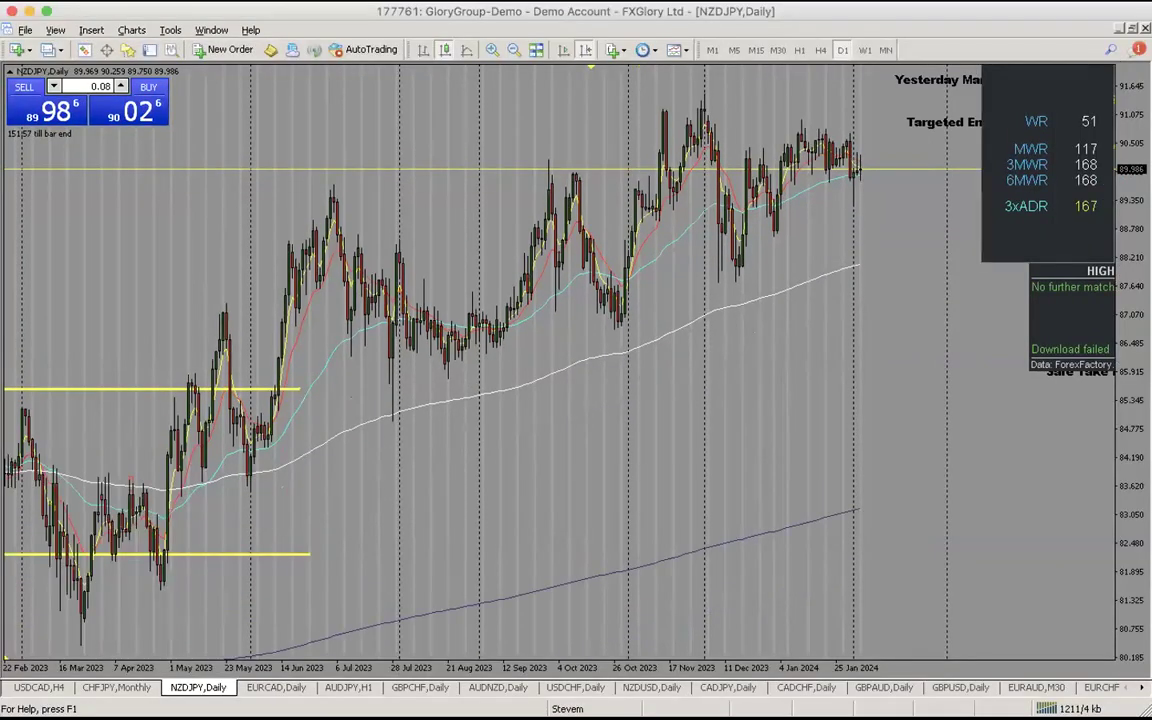
double_click(594, 11)
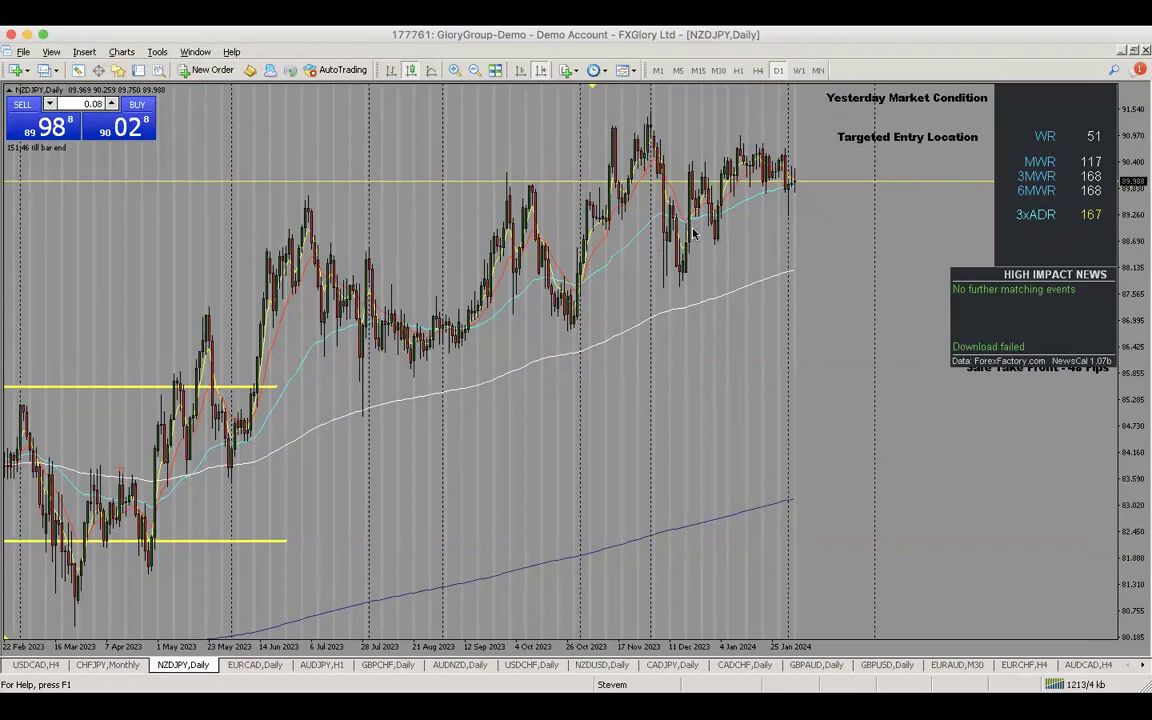
Step: Review the NZDJPY daily price history back to October 2022, relating the latest candles to the moving averages
scroll(762, 335, "up", 5)
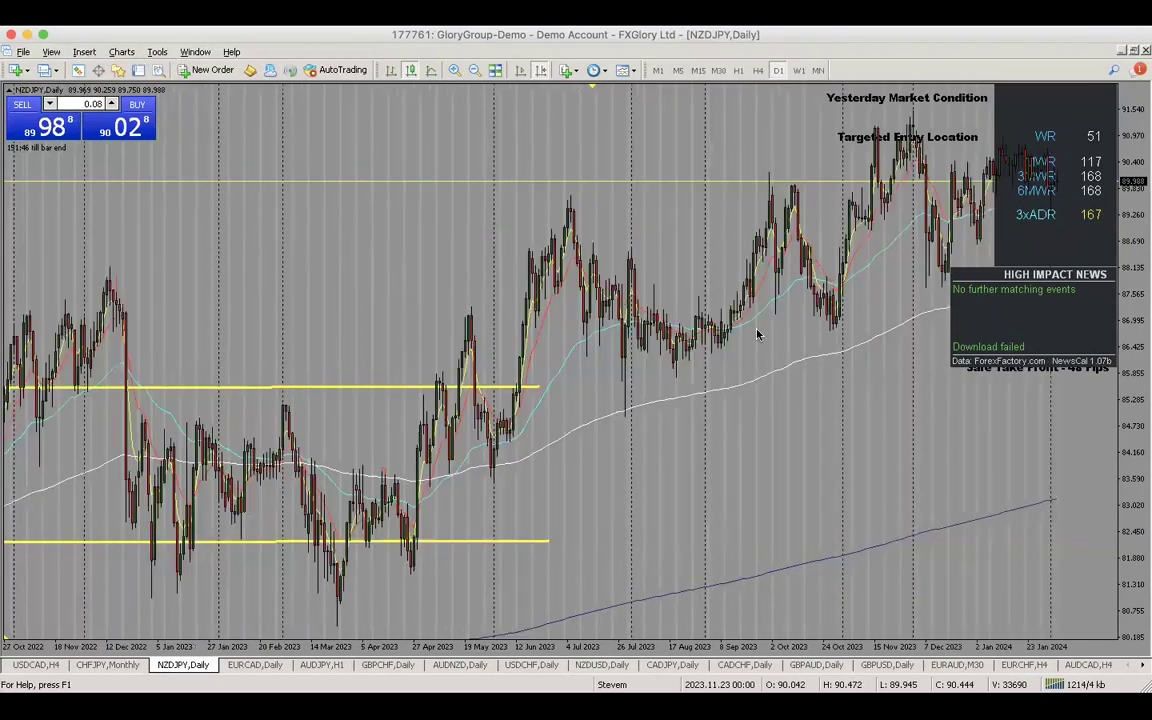
scroll(437, 309, "down", 6)
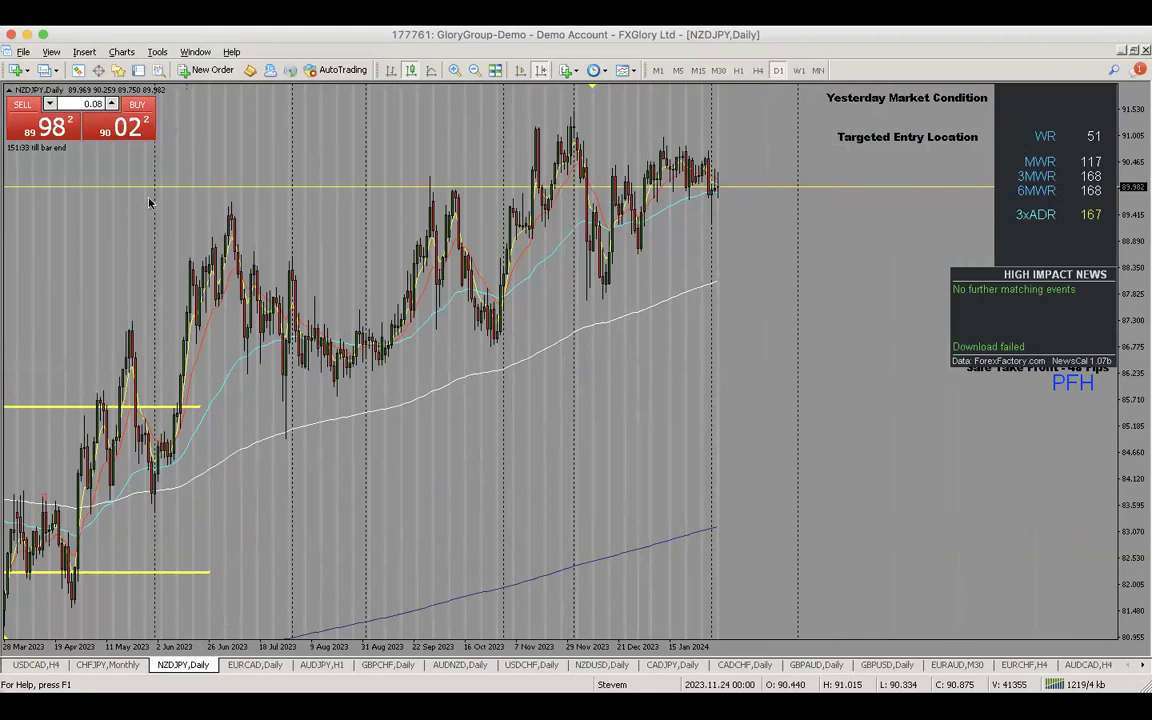
left_click_drag(205, 239, 313, 254)
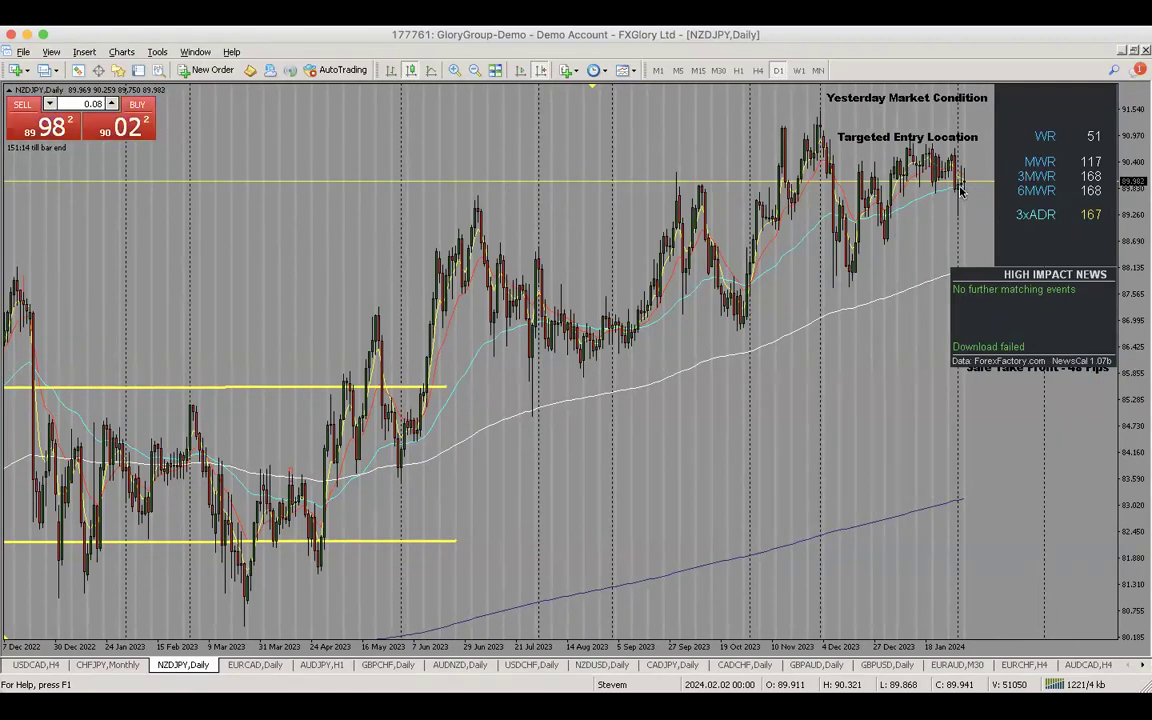
Step: View the recent candles on the EURCAD daily chart and hide the chart's one-click trading panel
left_click(258, 665)
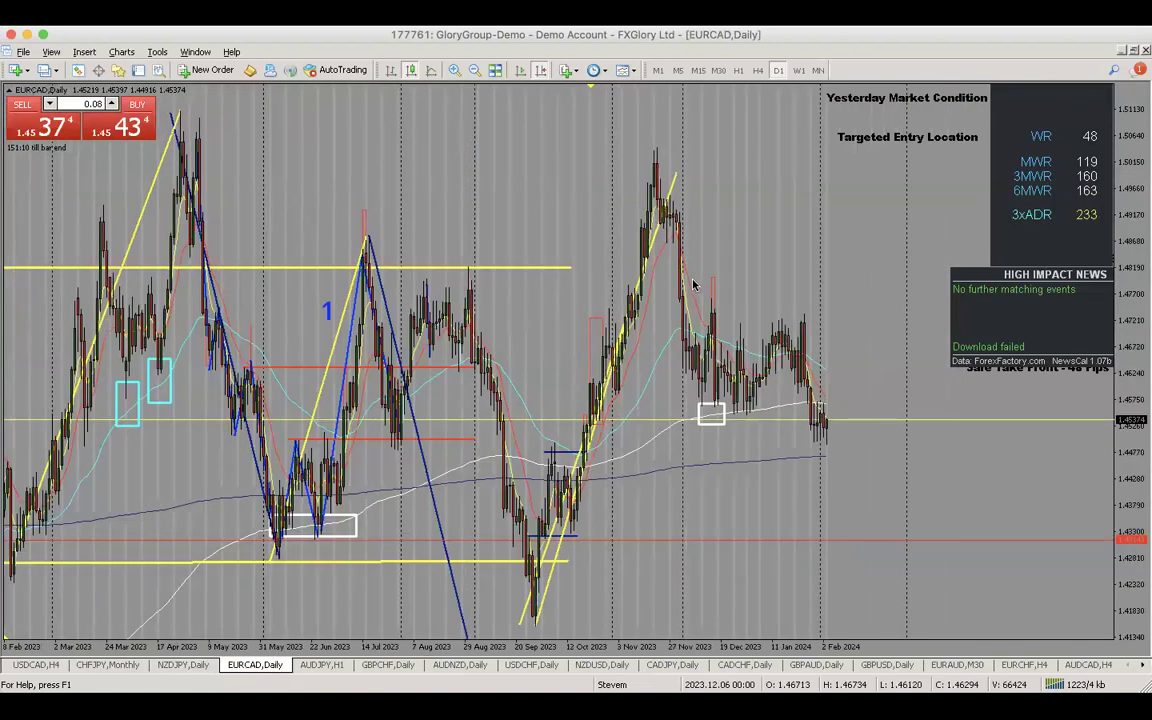
left_click_drag(632, 168, 409, 168)
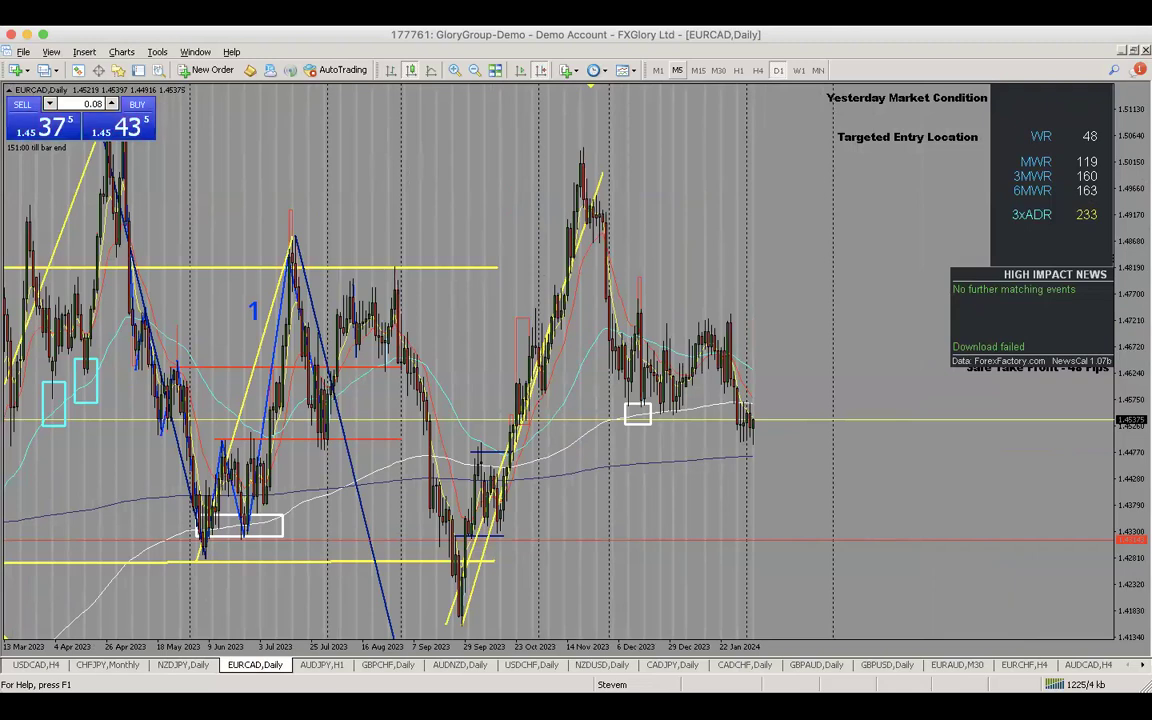
left_click(8, 90)
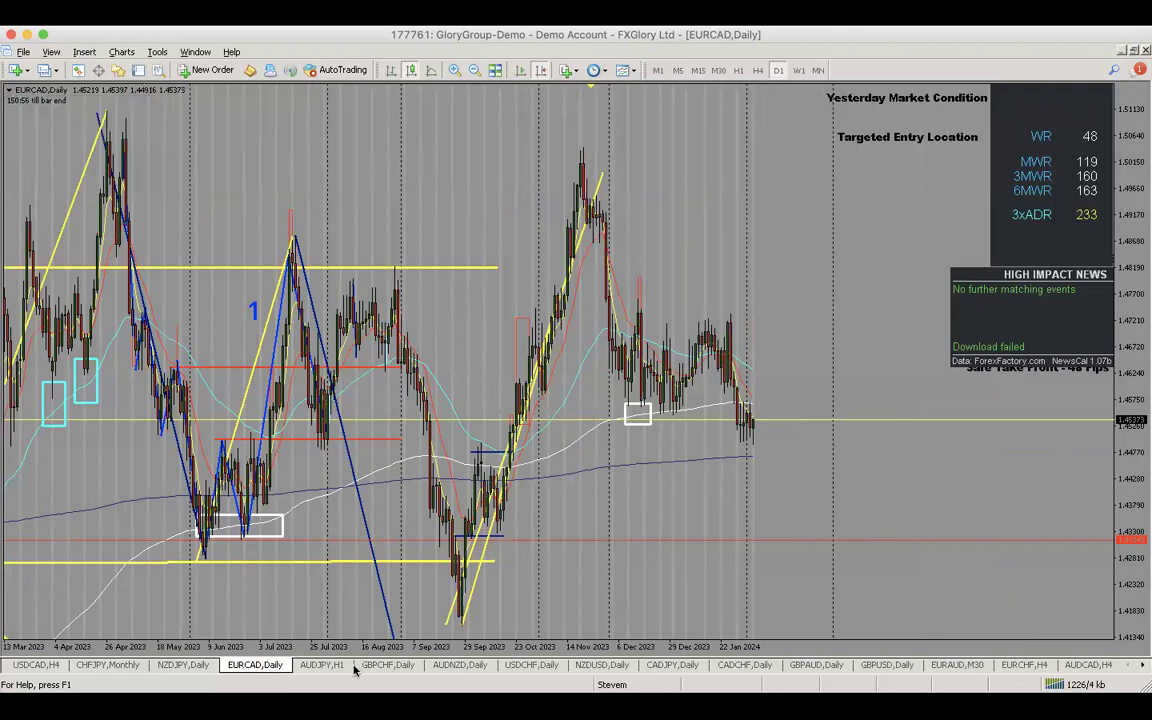
Step: Bring up the latest AUDJPY candles and switch the chart from H1 to the daily timeframe
left_click(320, 666)
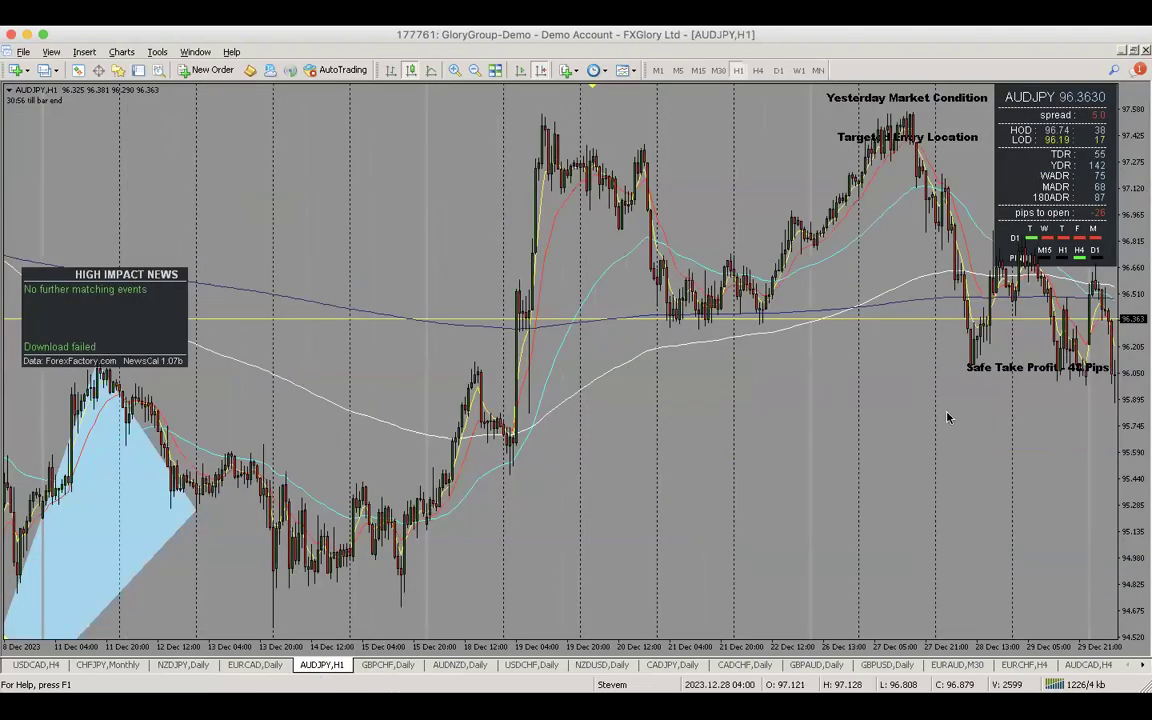
left_click_drag(622, 295, 869, 268)
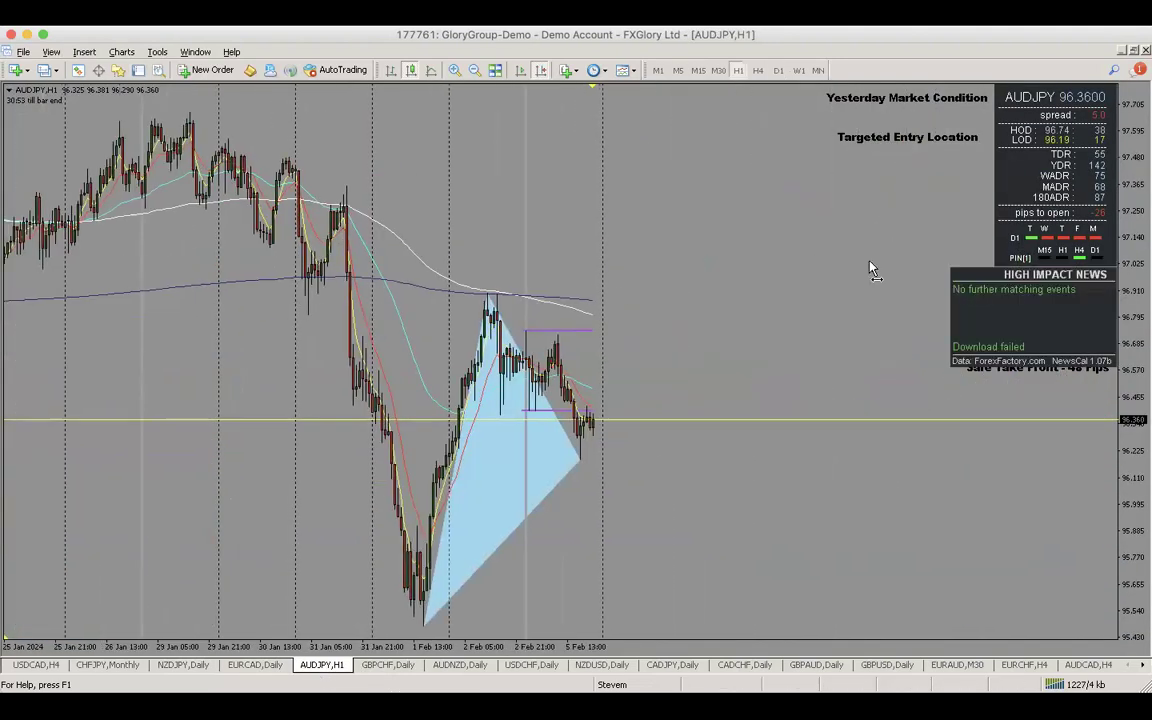
left_click(777, 70)
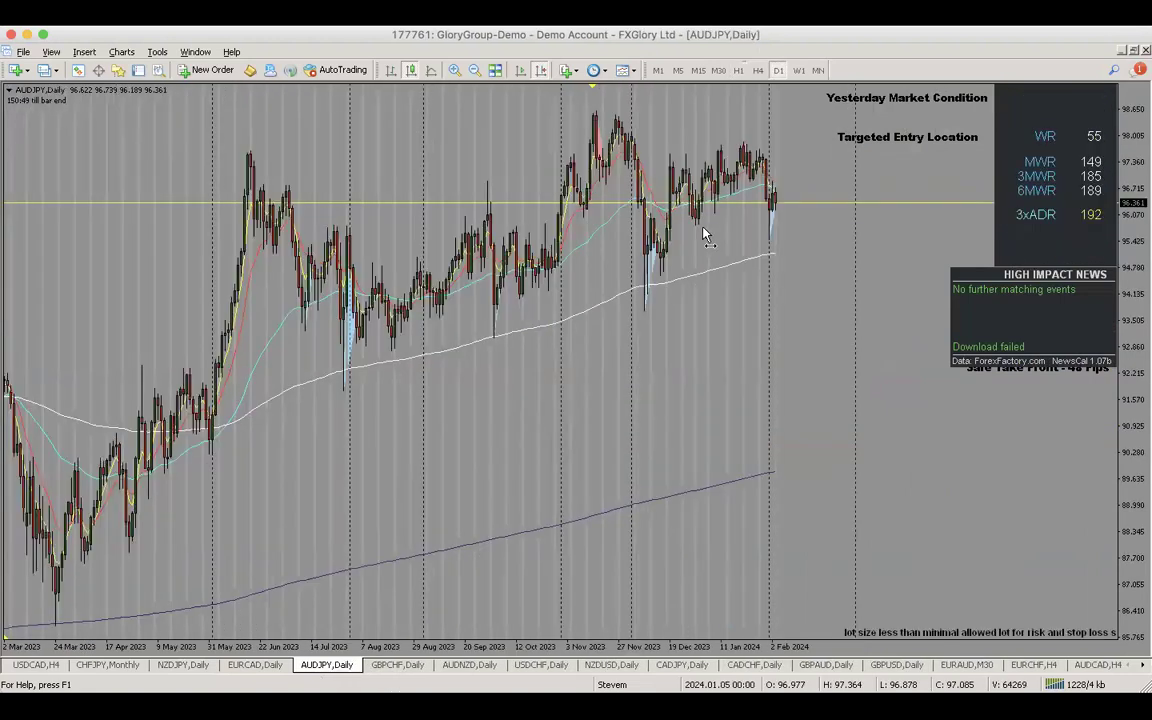
left_click_drag(600, 320, 649, 340)
scroll(651, 340, "right", 4)
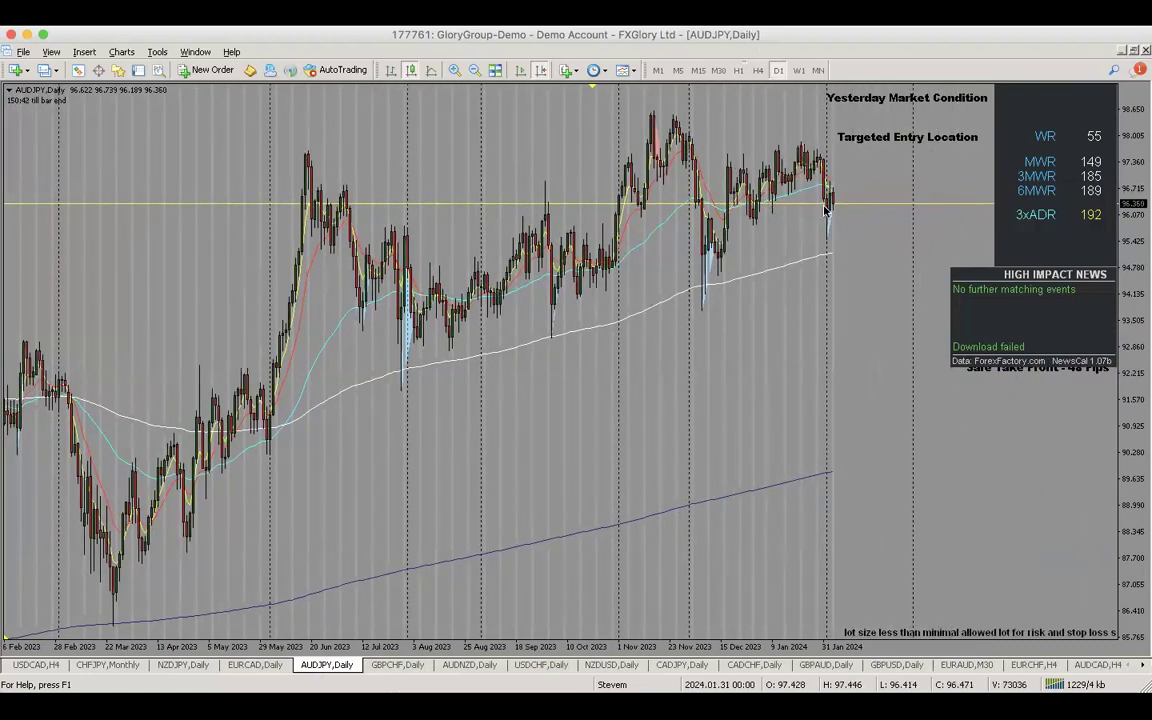
Step: Review the AUDJPY daily history back to 2019, including the earlier ranges marked in yellow
left_click_drag(455, 406, 790, 400)
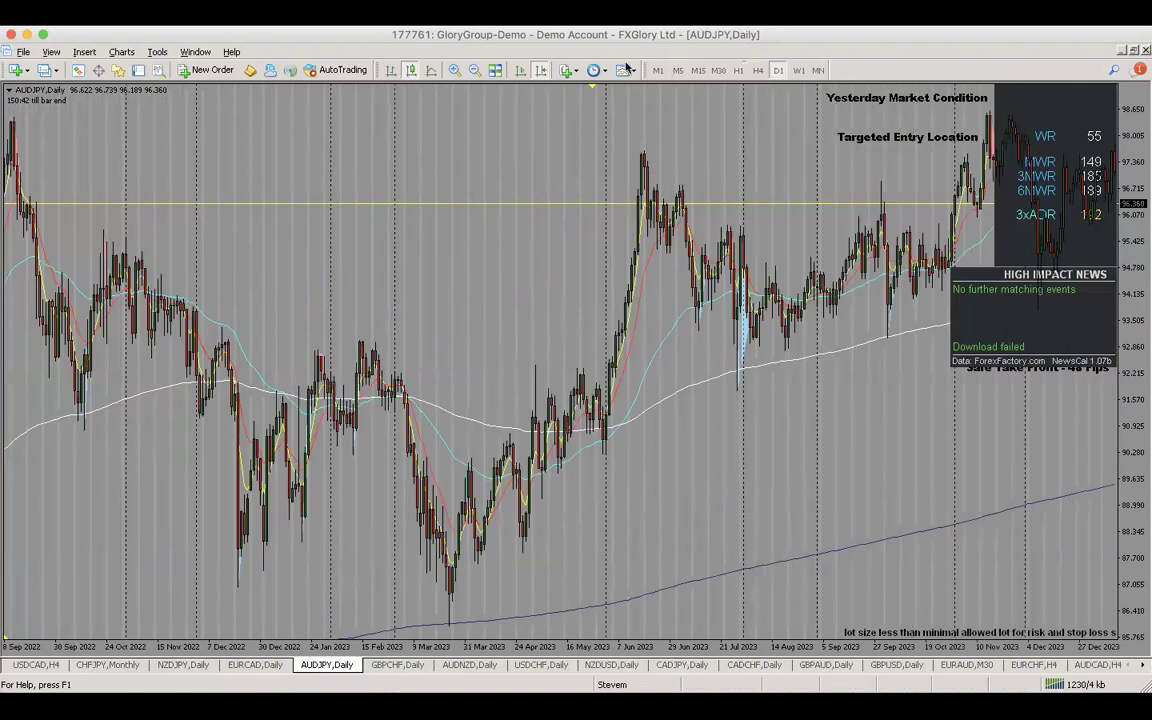
left_click(474, 70)
left_click(474, 70)
left_click_drag(288, 309, 697, 309)
left_click_drag(543, 342, 446, 342)
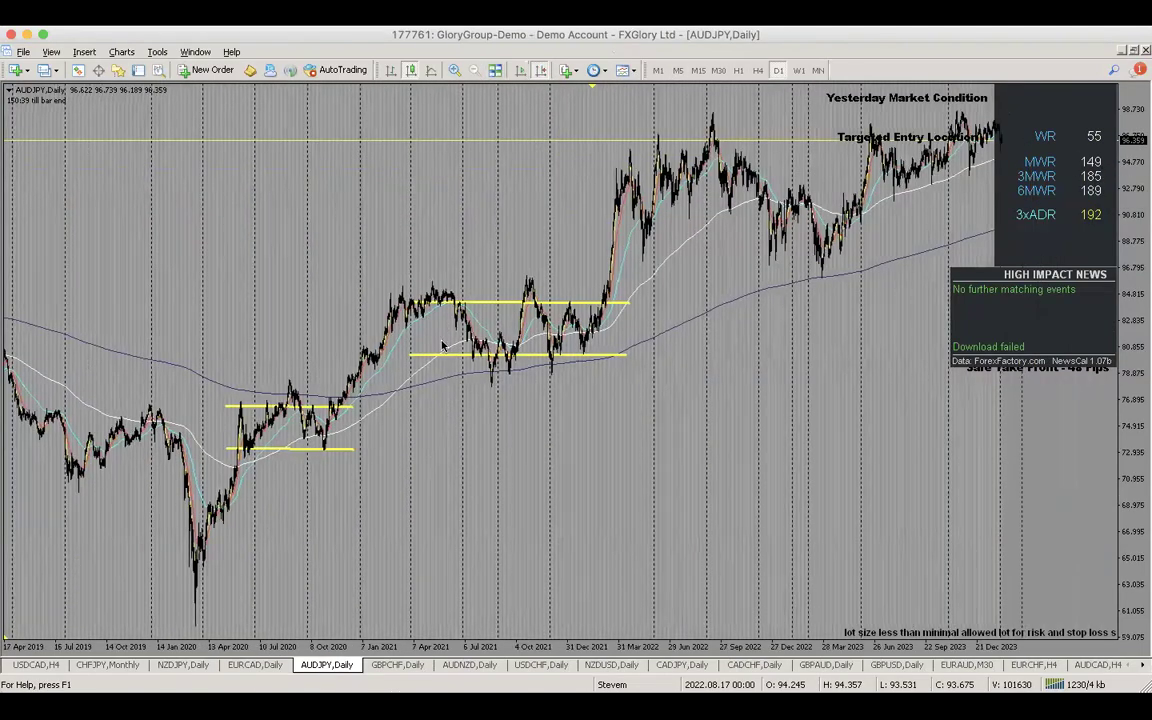
Step: On the GBPCHF daily chart, copy the falling yellow trend line from the August 2023 high to the early November 2023 high
left_click(390, 666)
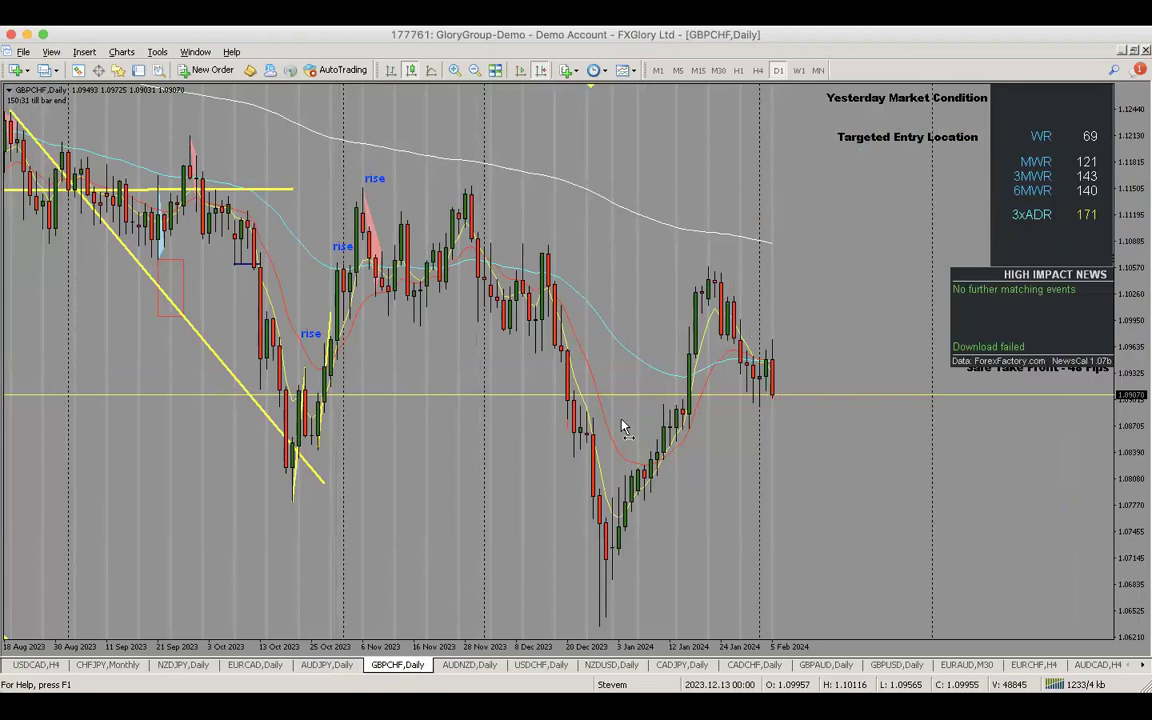
scroll(620, 414, "up", 2)
left_click(474, 72)
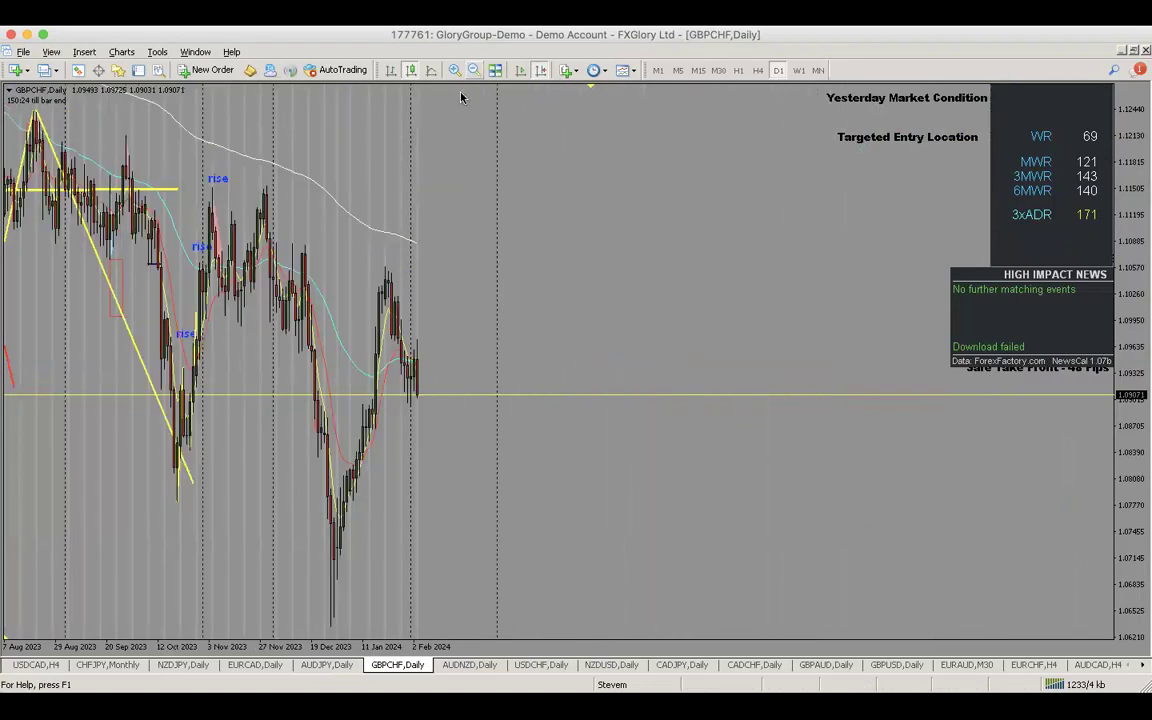
scroll(676, 257, "up", 6)
left_click_drag(562, 271, 445, 275)
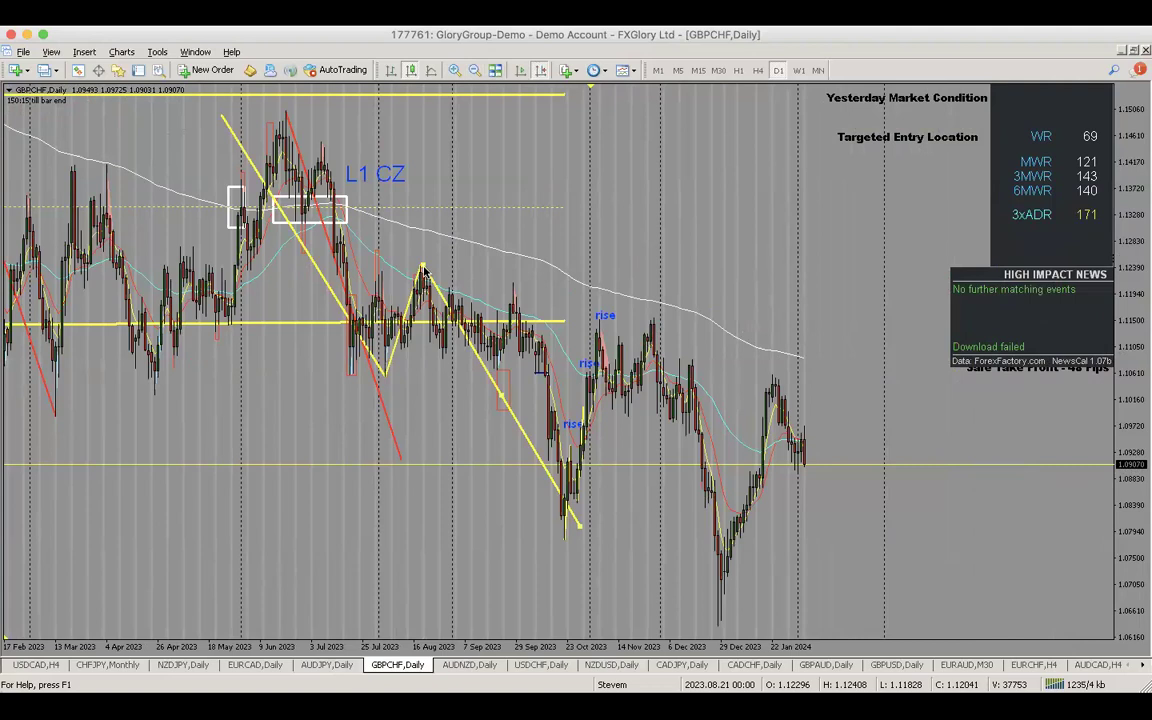
left_click_drag(423, 264, 601, 320, "ctrl")
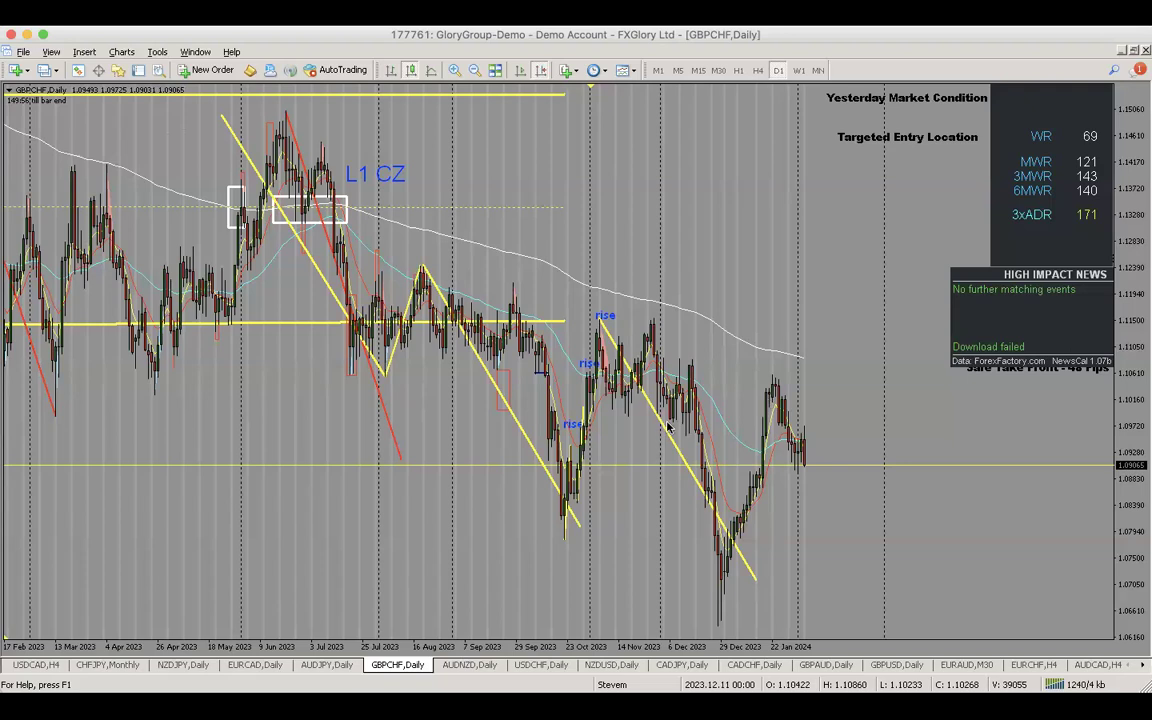
Step: Examine the GBPCHF daily downtrend back to February 2022 in a more compressed view
left_click_drag(241, 462, 686, 436)
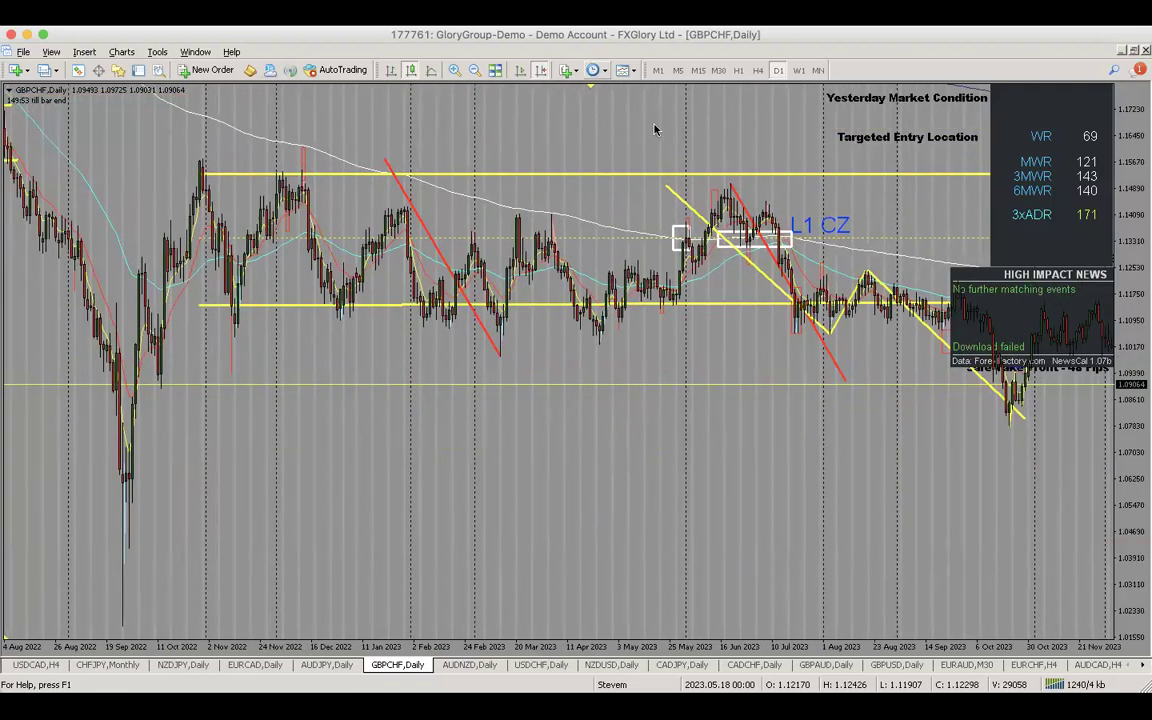
left_click(474, 72)
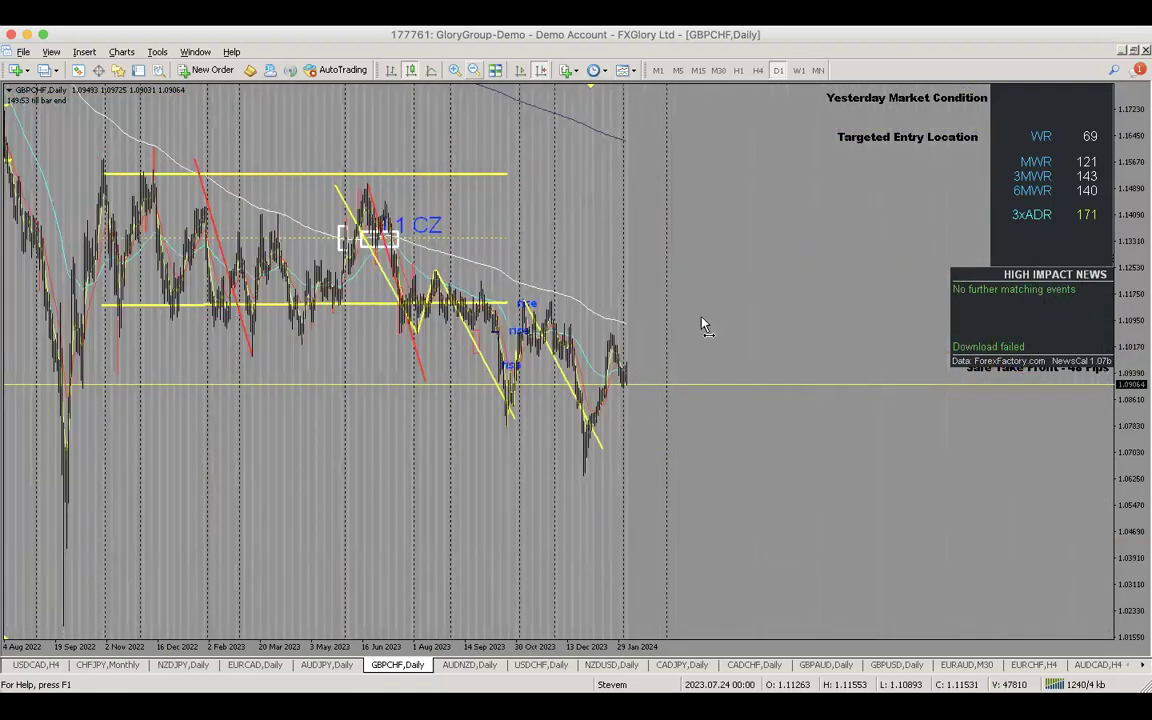
left_click_drag(790, 325, 583, 314)
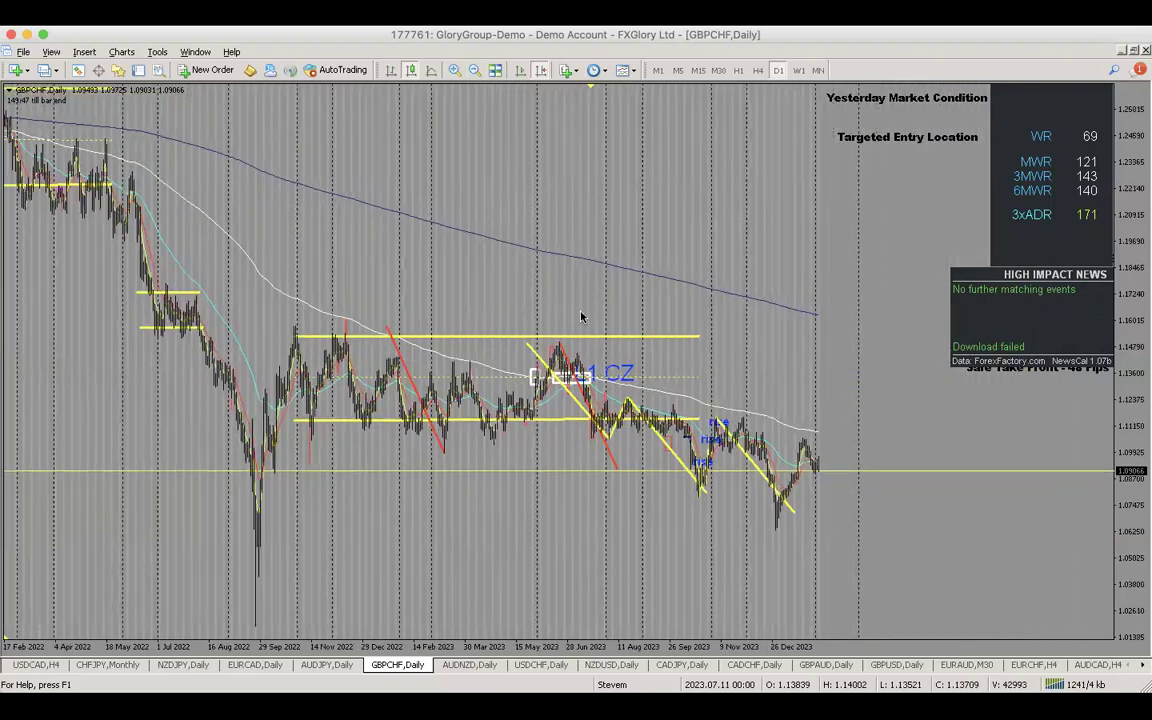
Step: Review the AUDNZD daily history back to 2021 and return to a closer view of the latest candles
left_click(462, 666)
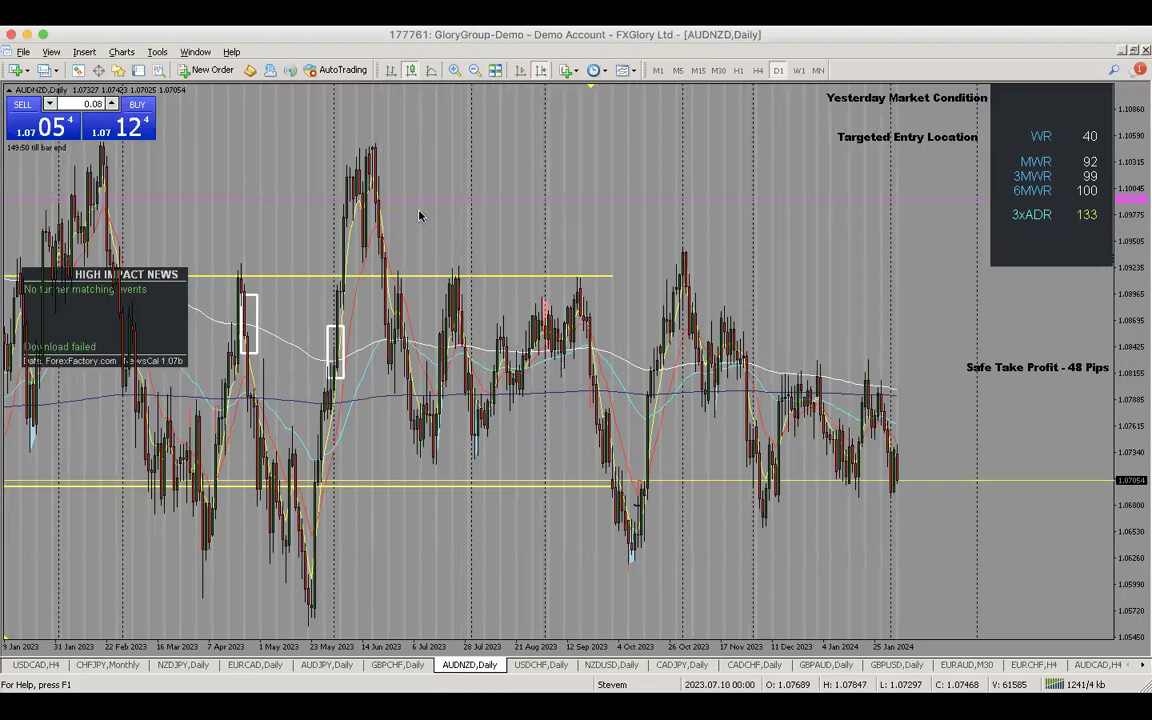
left_click_drag(367, 188, 545, 162)
left_click(474, 70)
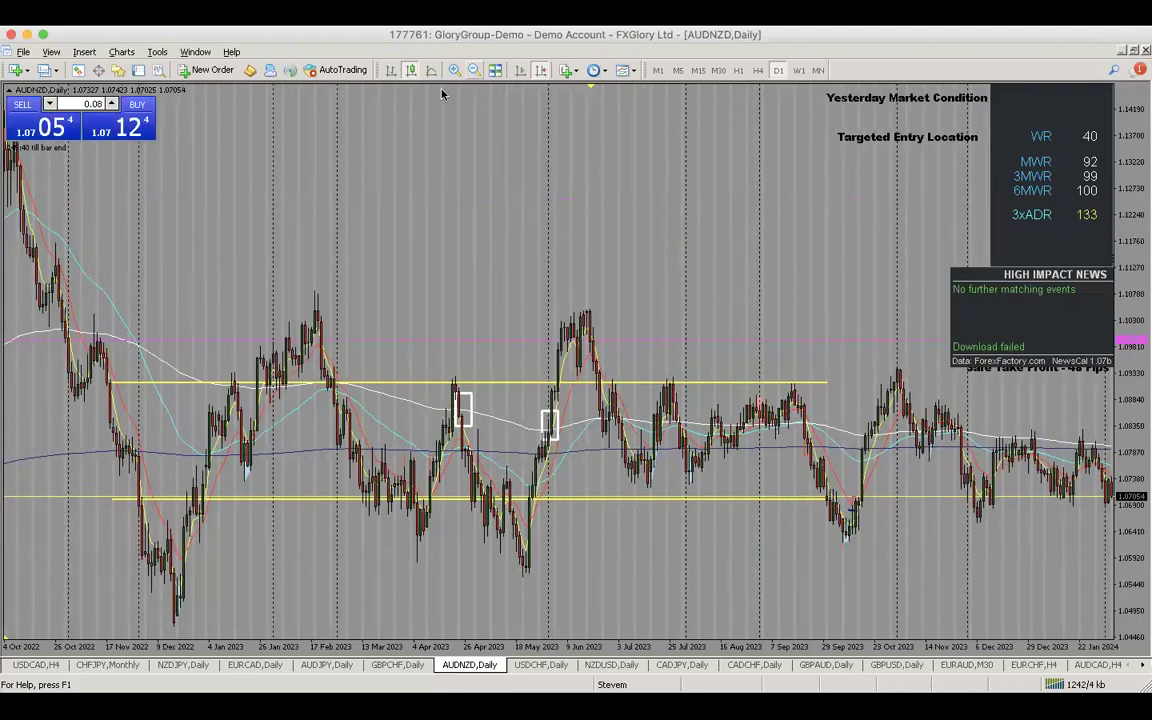
scroll(603, 248, "down", 10)
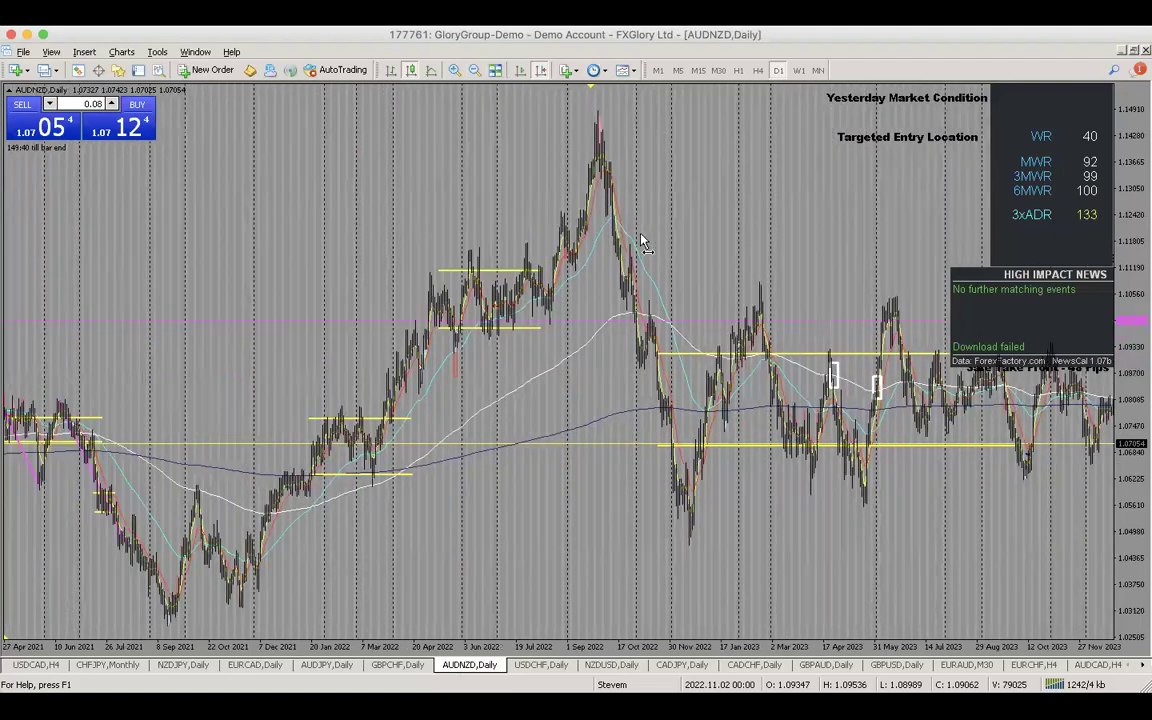
scroll(623, 180, "up", 5)
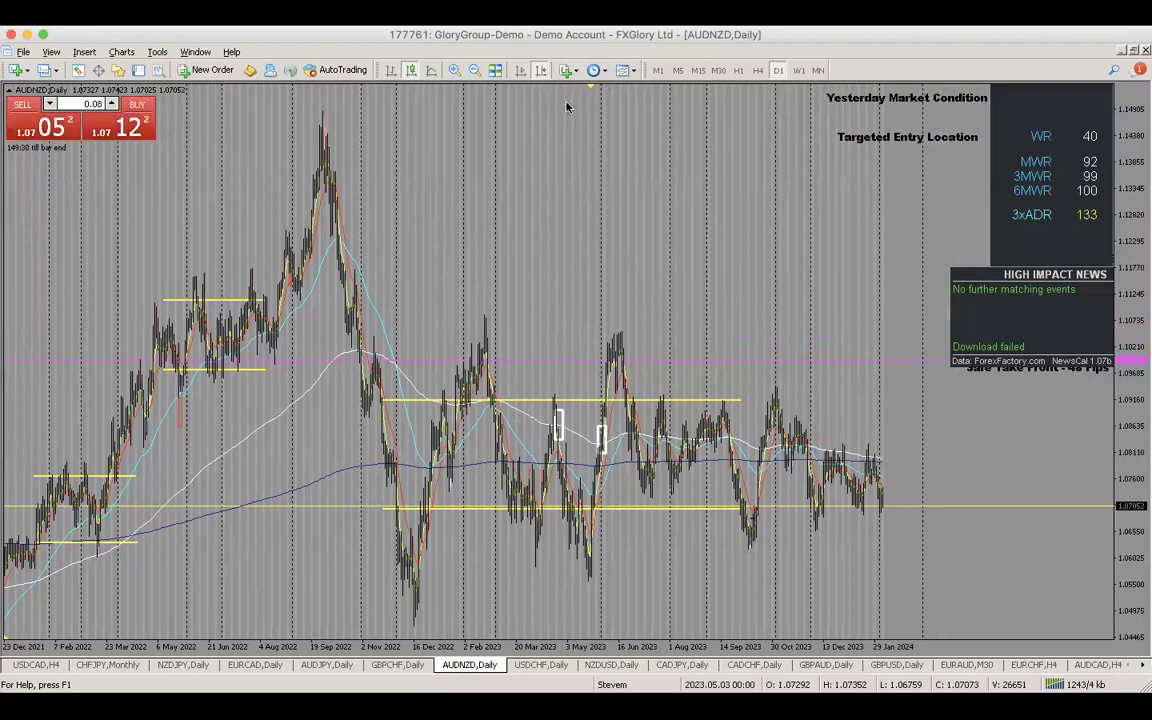
left_click(453, 70)
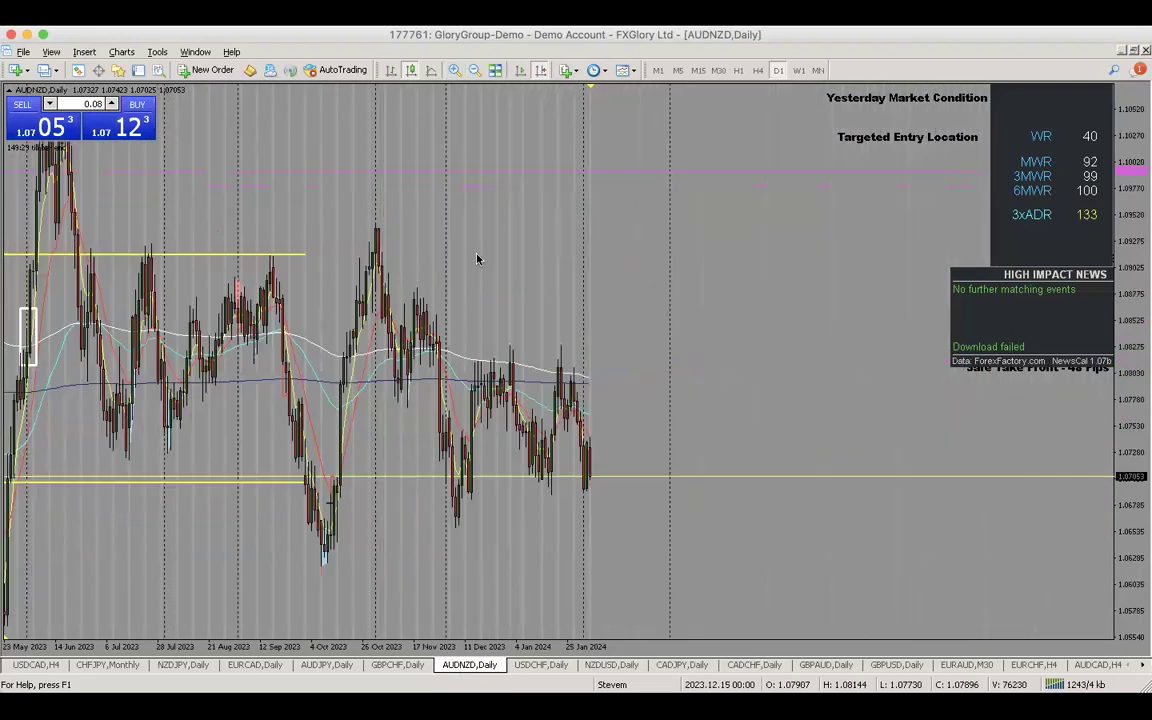
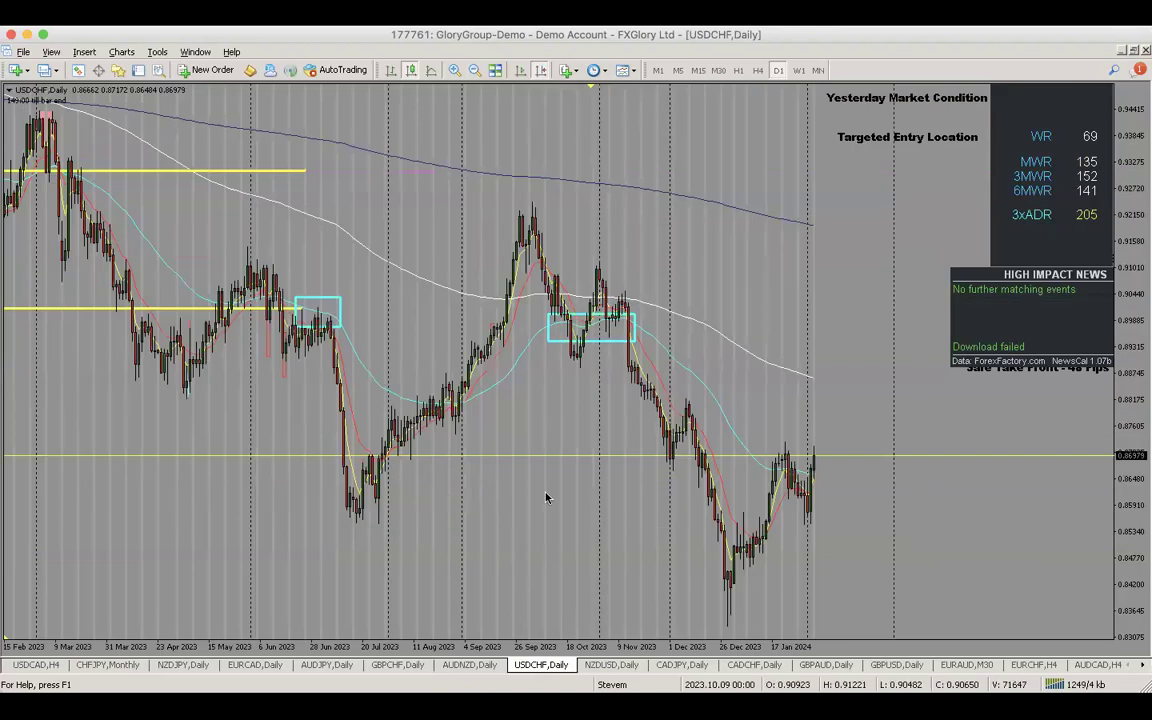
Step: On the USDCHF daily chart, mark an April–December 2023 range with yellow lines near 0.911 and 0.879, replacing the previous range lines
left_click_drag(473, 411, 650, 380)
left_click_drag(445, 162, 726, 182)
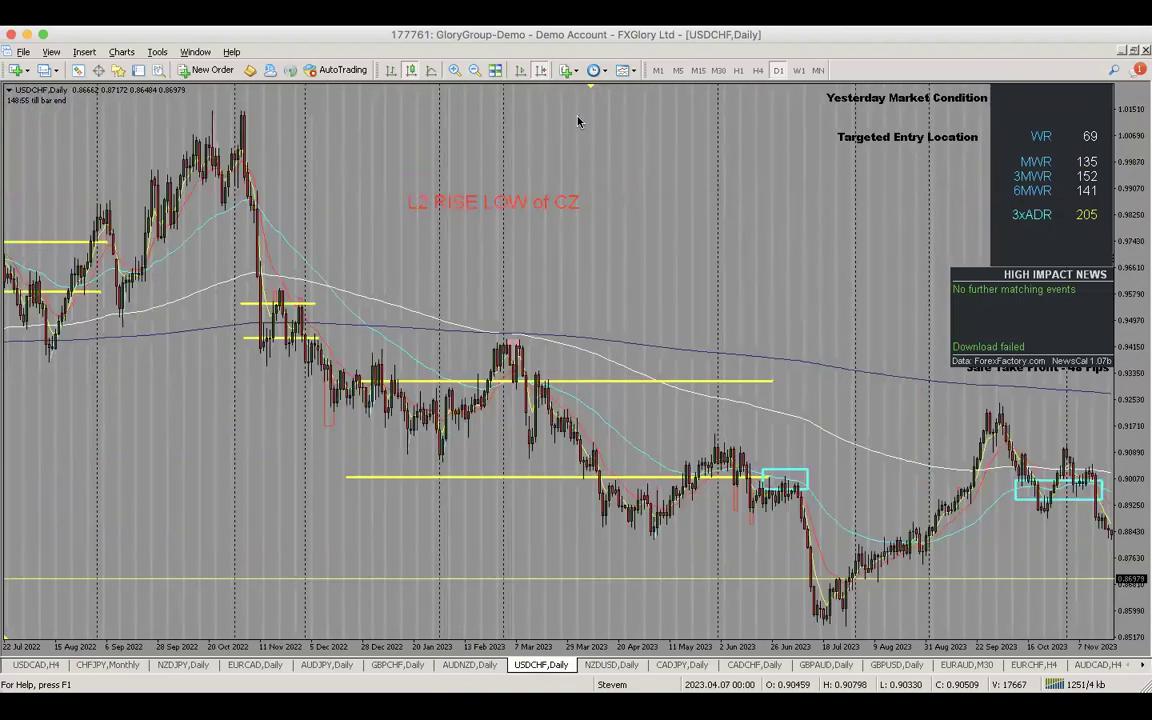
scroll(345, 347, "down", 6)
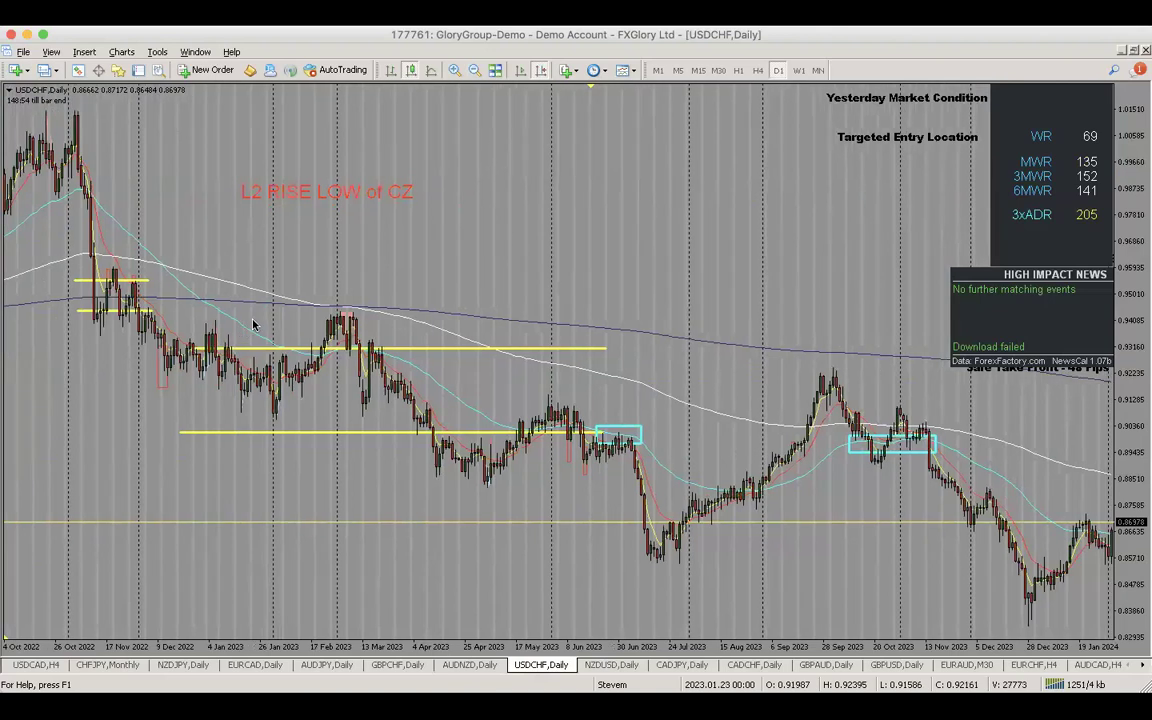
scroll(562, 500, "down", 3)
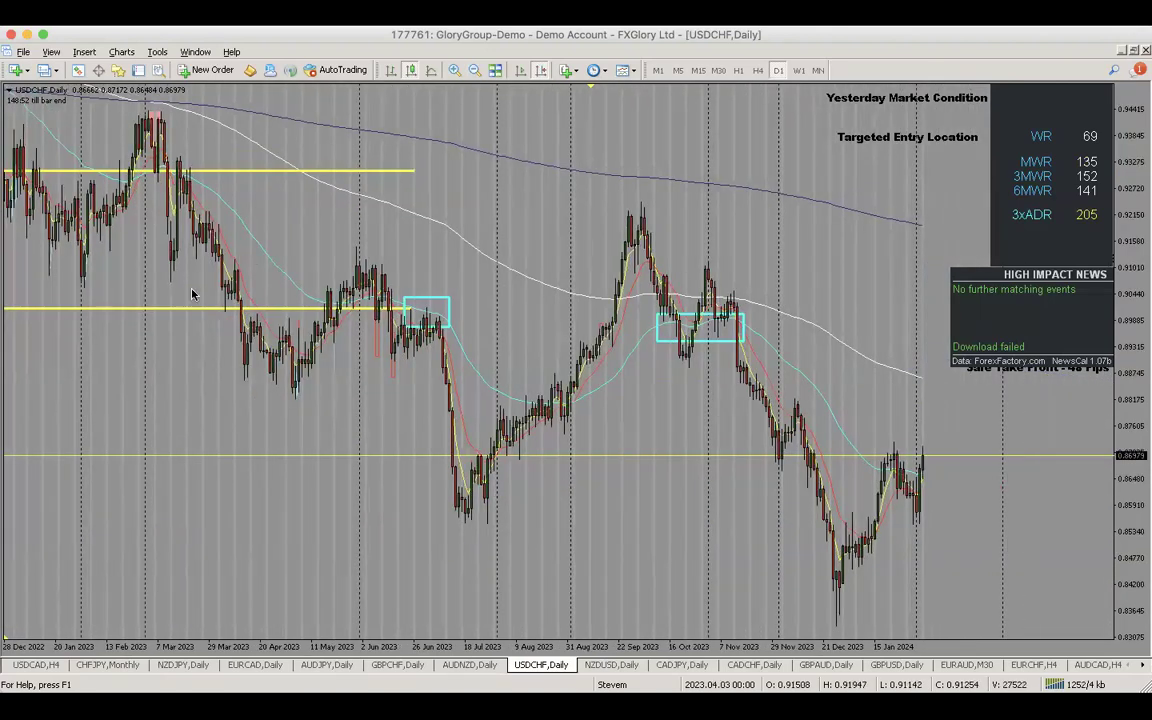
scroll(362, 303, "up", 4)
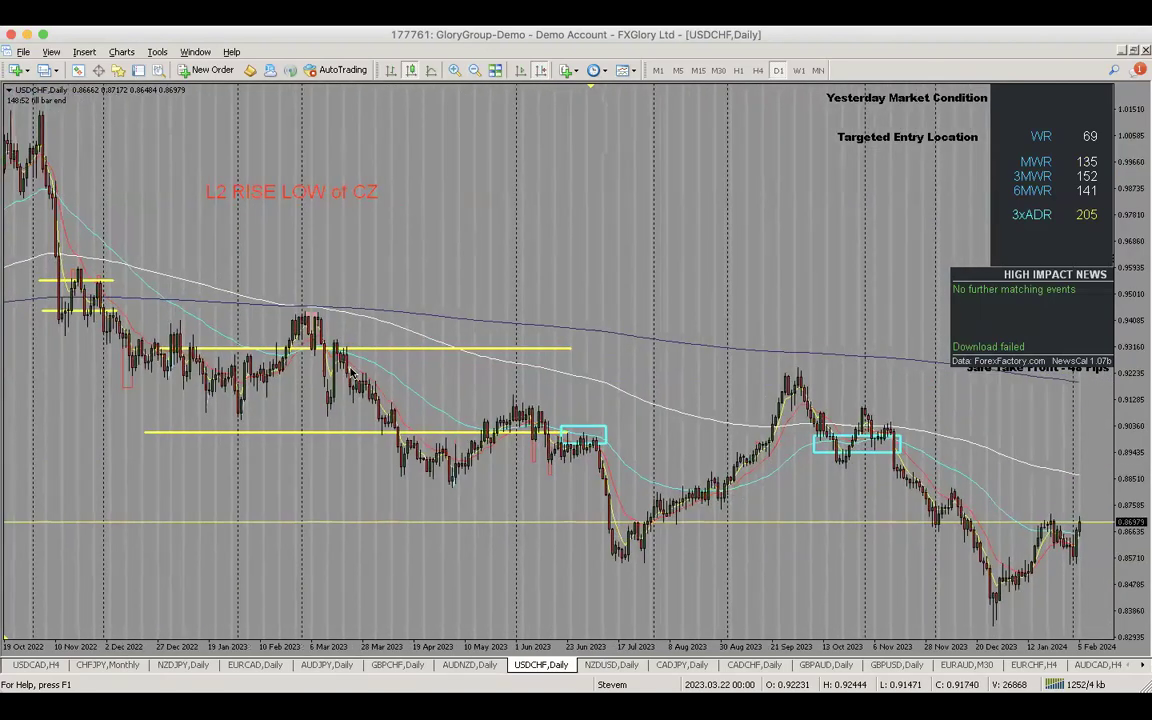
left_click_drag(365, 350, 571, 406)
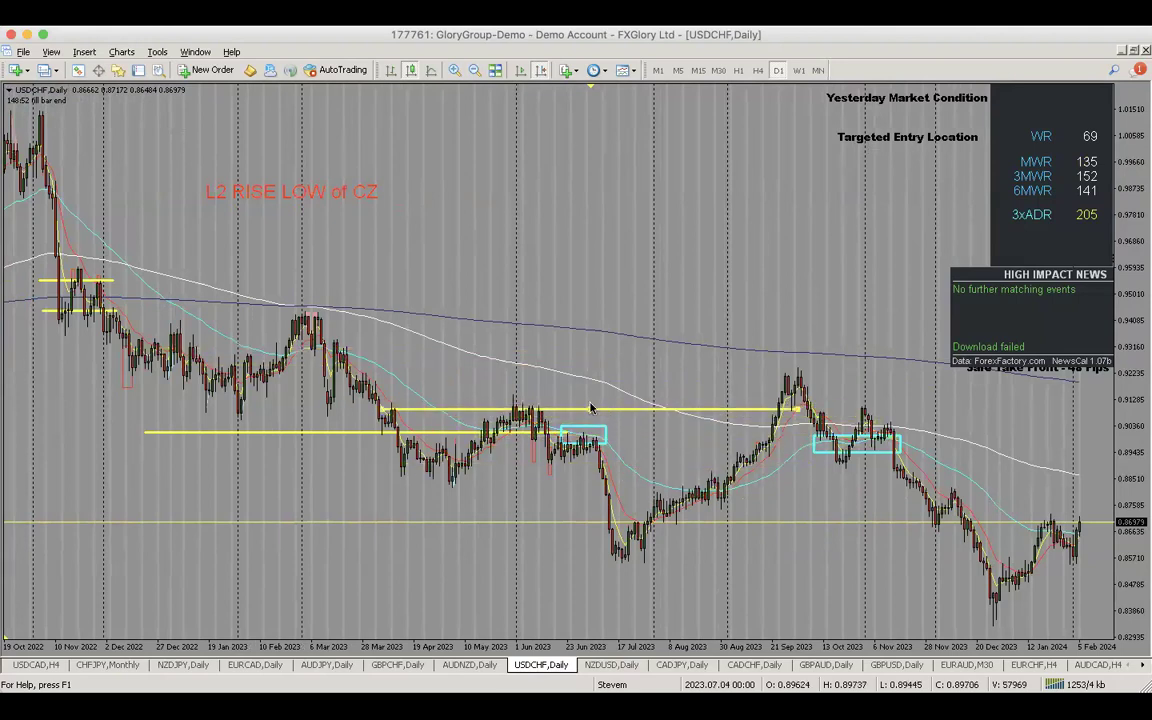
left_click_drag(797, 408, 967, 500)
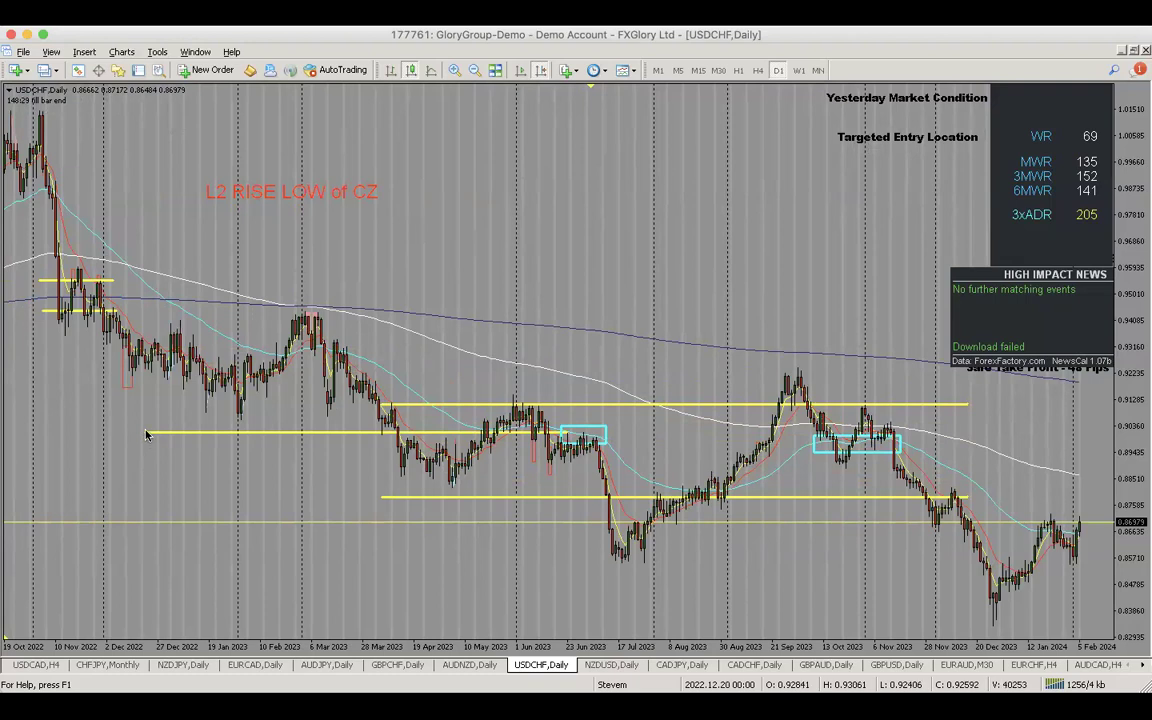
left_click(206, 490)
Step: Compare the new USDCHF range with the earlier decline and the price action since it ended
left_click_drag(208, 489, 351, 491)
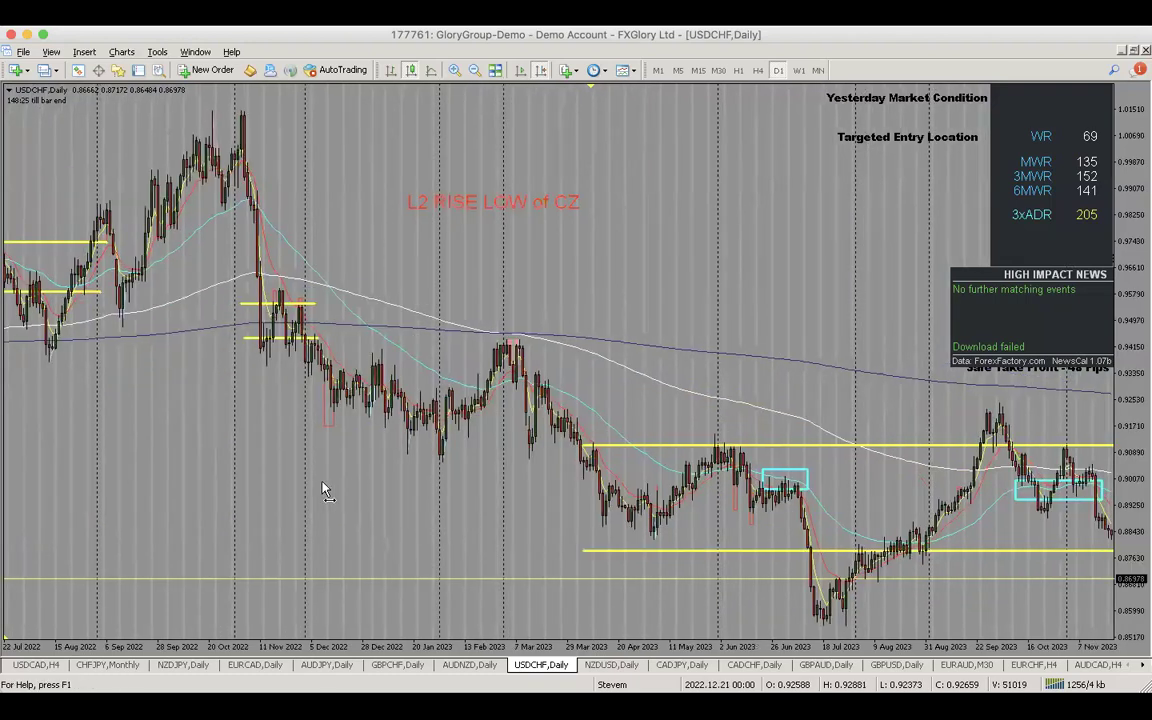
scroll(322, 490, "down", 2)
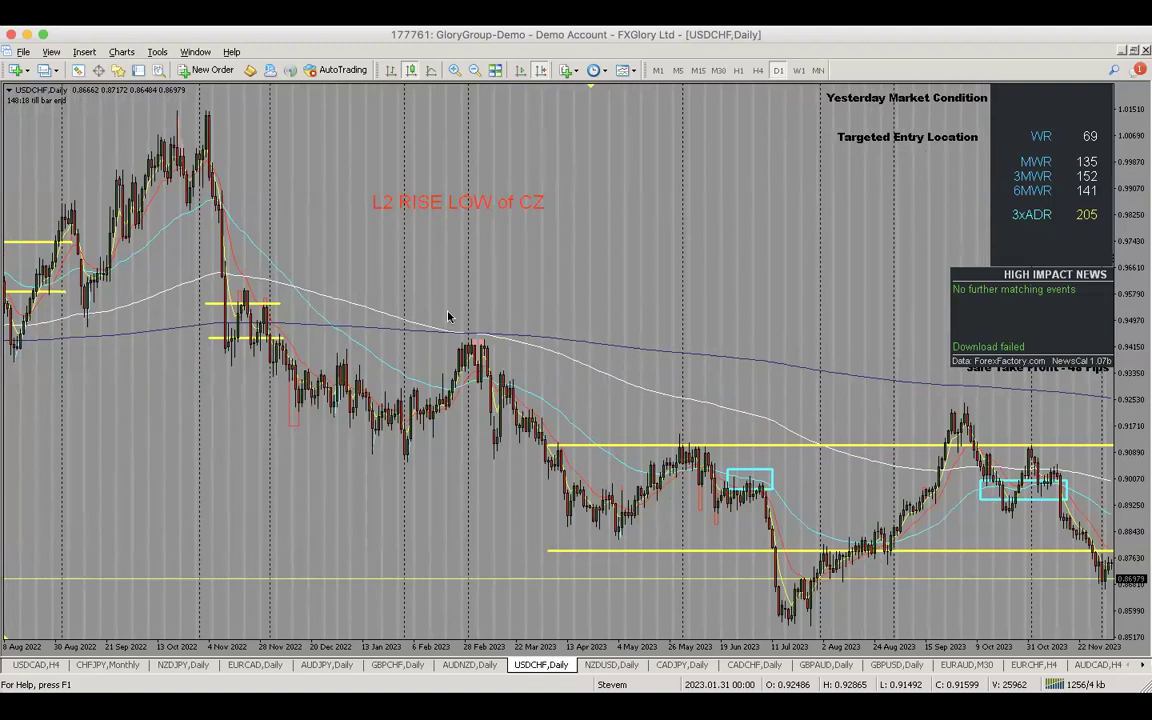
scroll(334, 288, "down", 4)
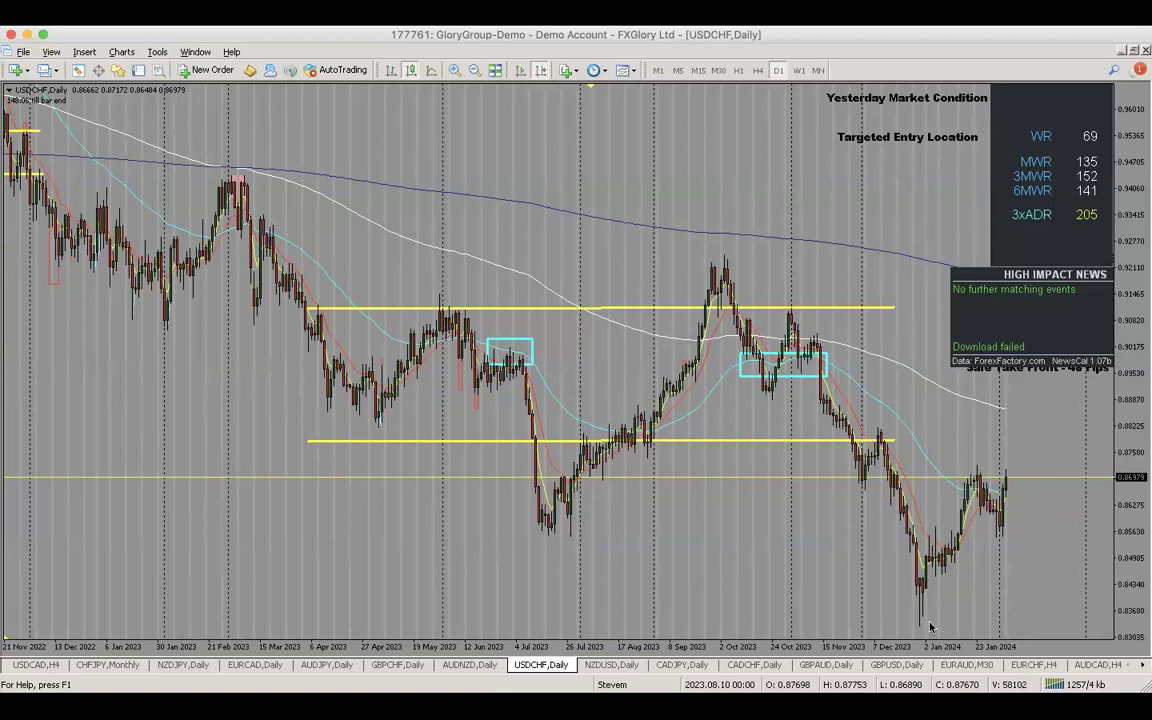
left_click_drag(824, 541, 518, 572)
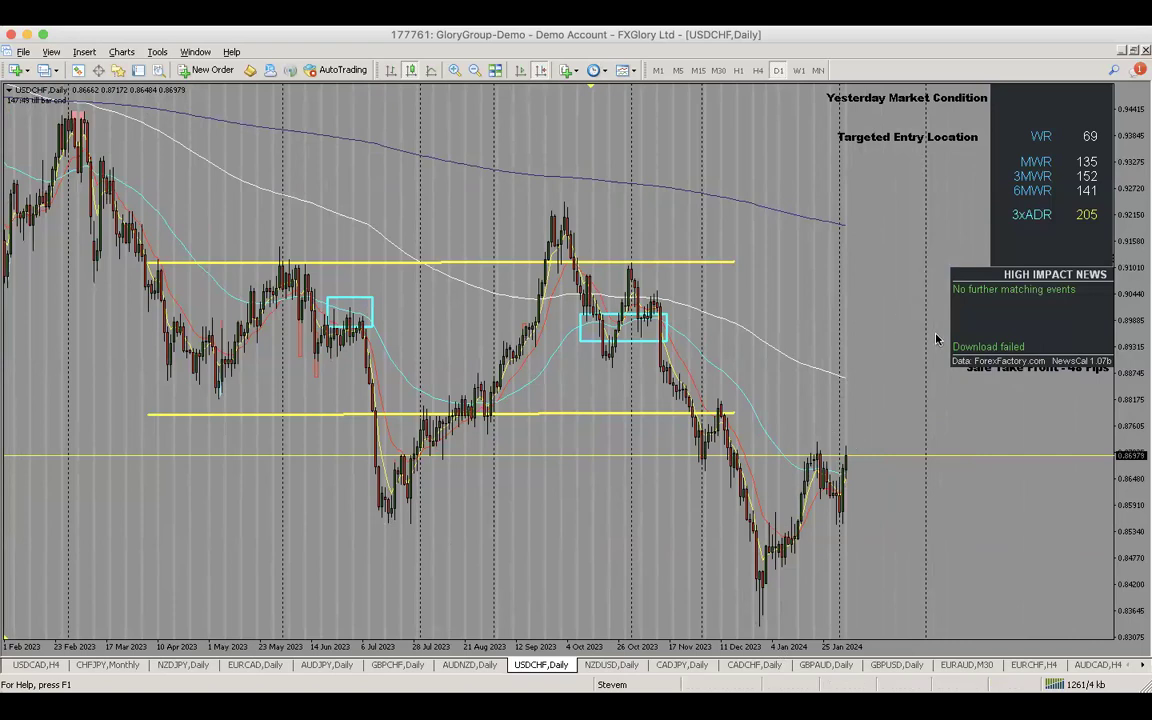
Step: Review the NZDUSD daily history back to 2021 in a compressed view, including the marked ranges and trend lines
left_click(604, 665)
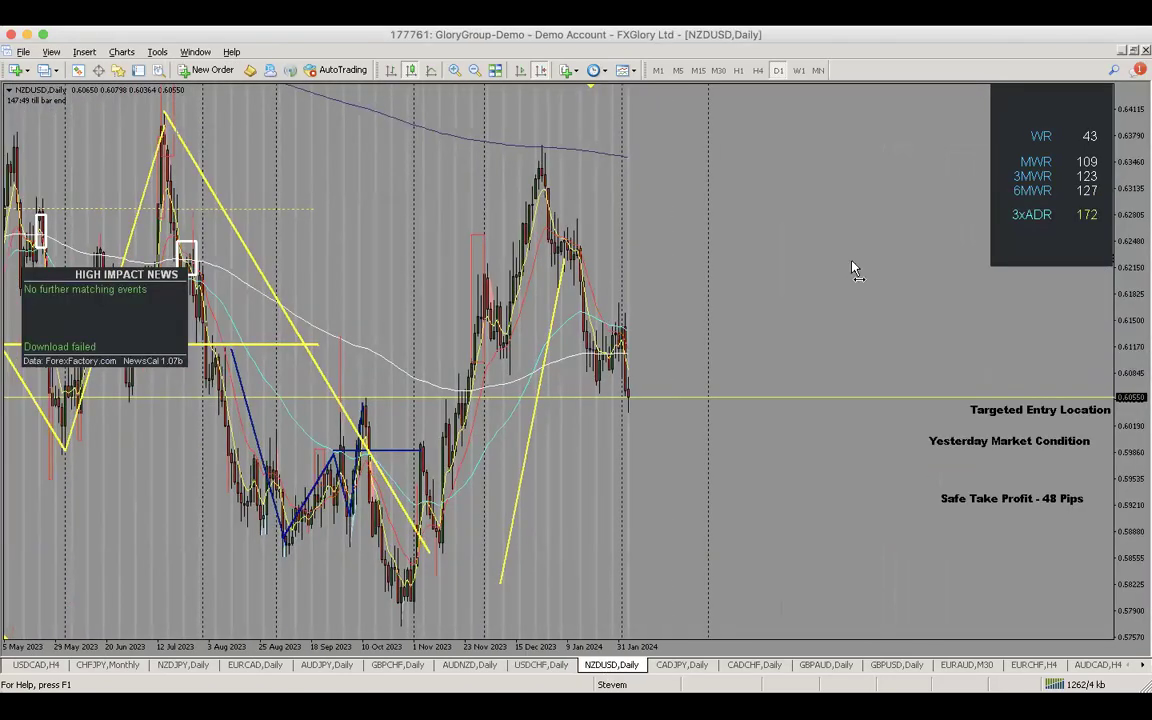
left_click_drag(711, 268, 852, 268)
left_click_drag(451, 215, 575, 215)
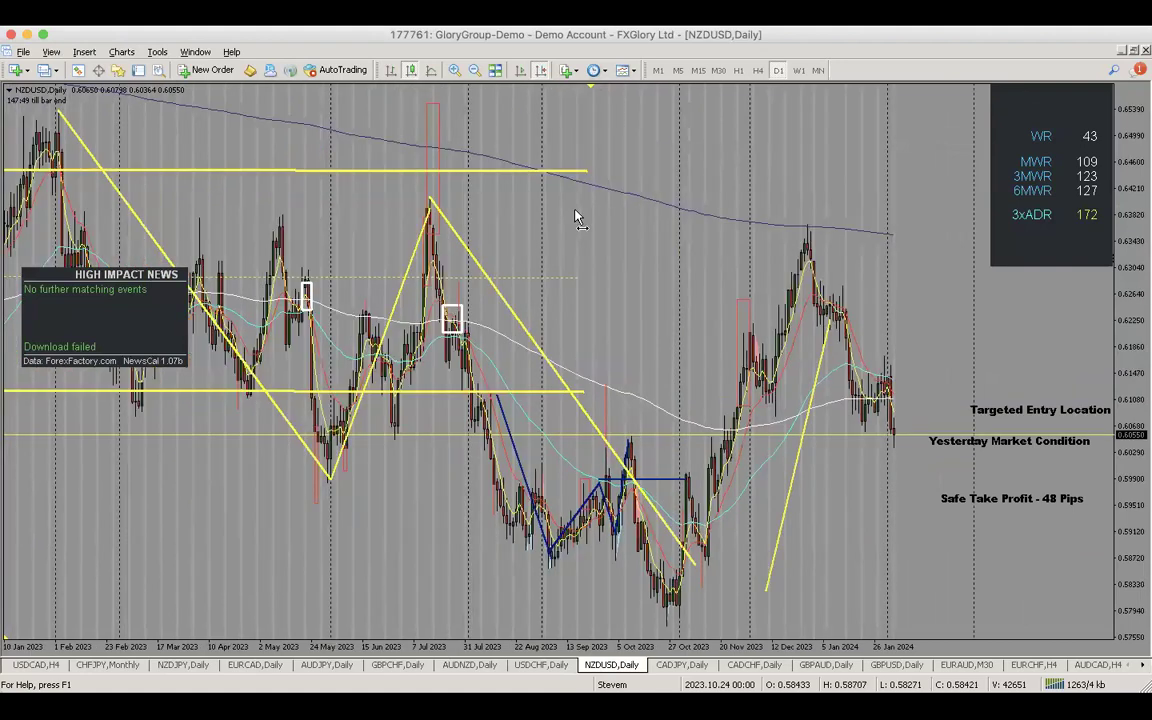
left_click(474, 70)
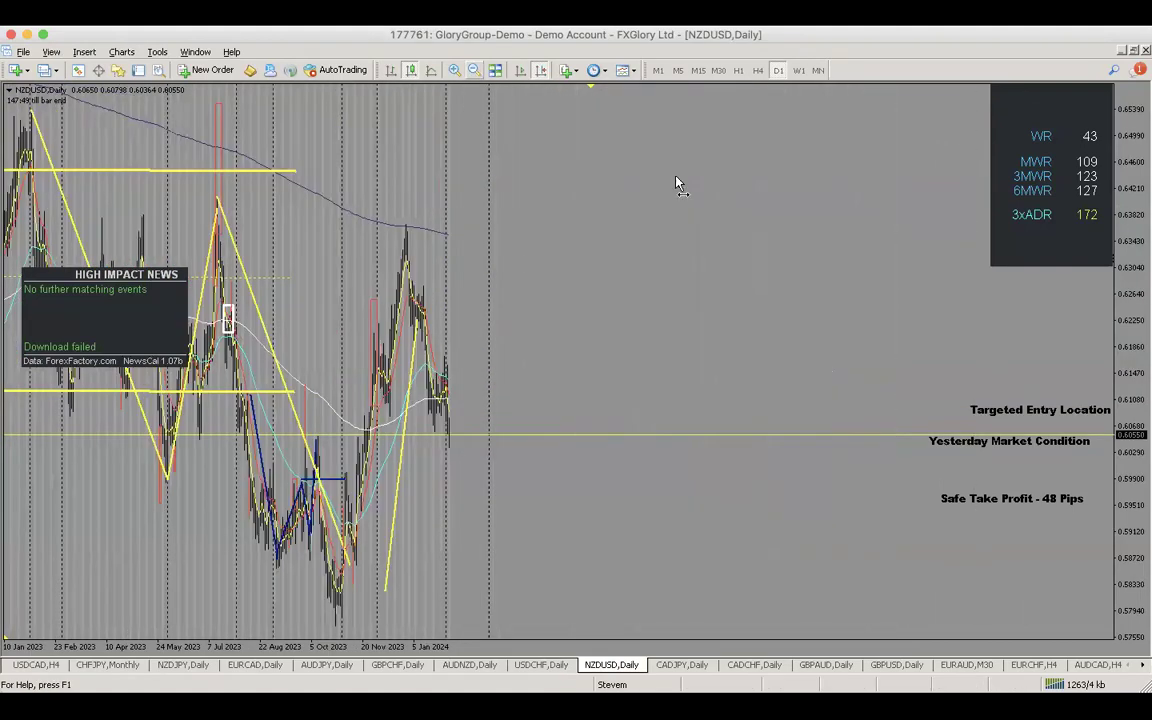
left_click_drag(404, 174, 785, 180)
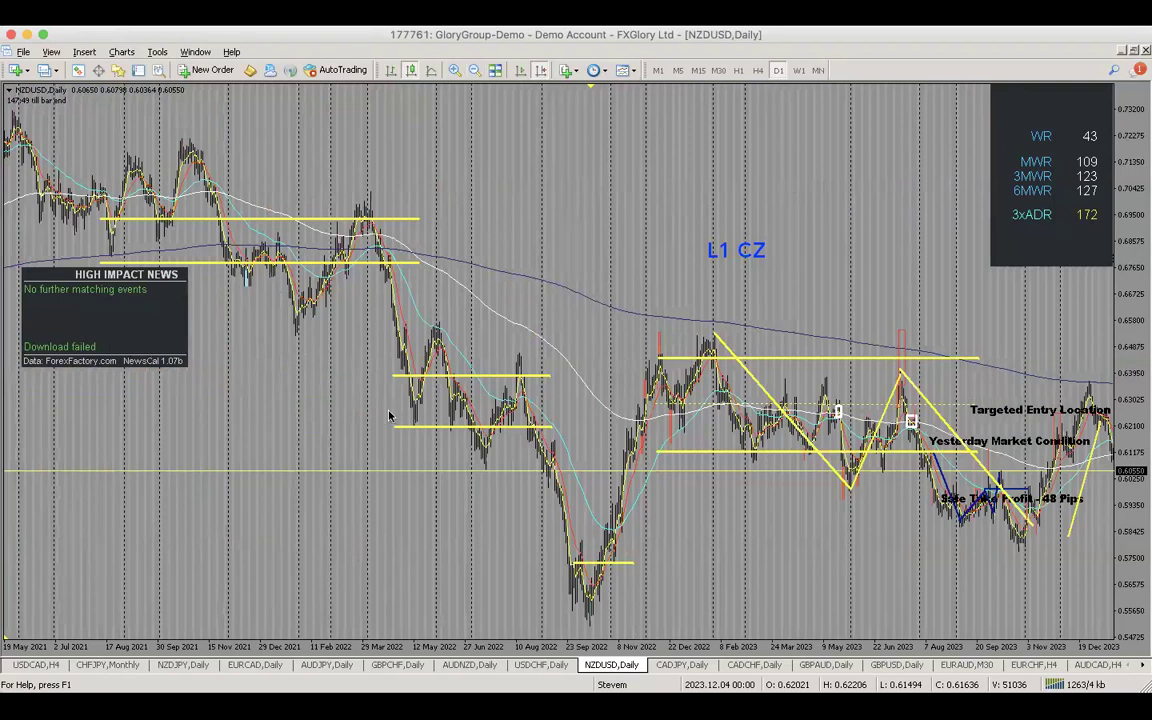
left_click_drag(582, 250, 275, 260)
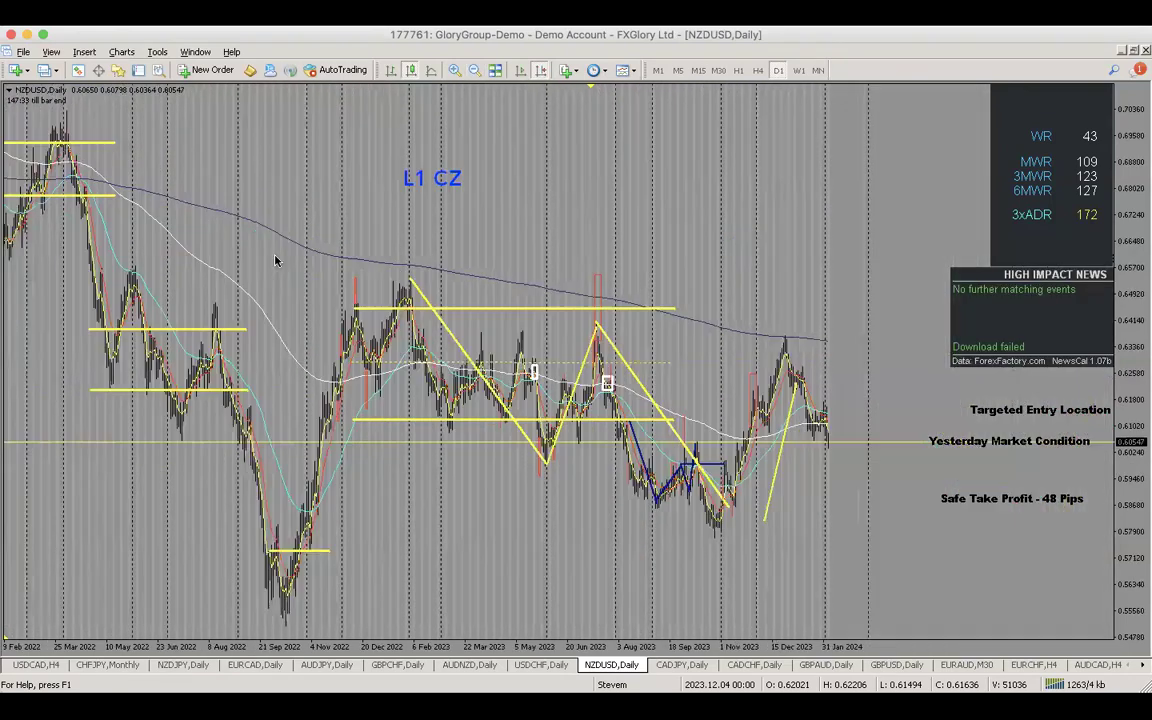
scroll(275, 261, "down", 1)
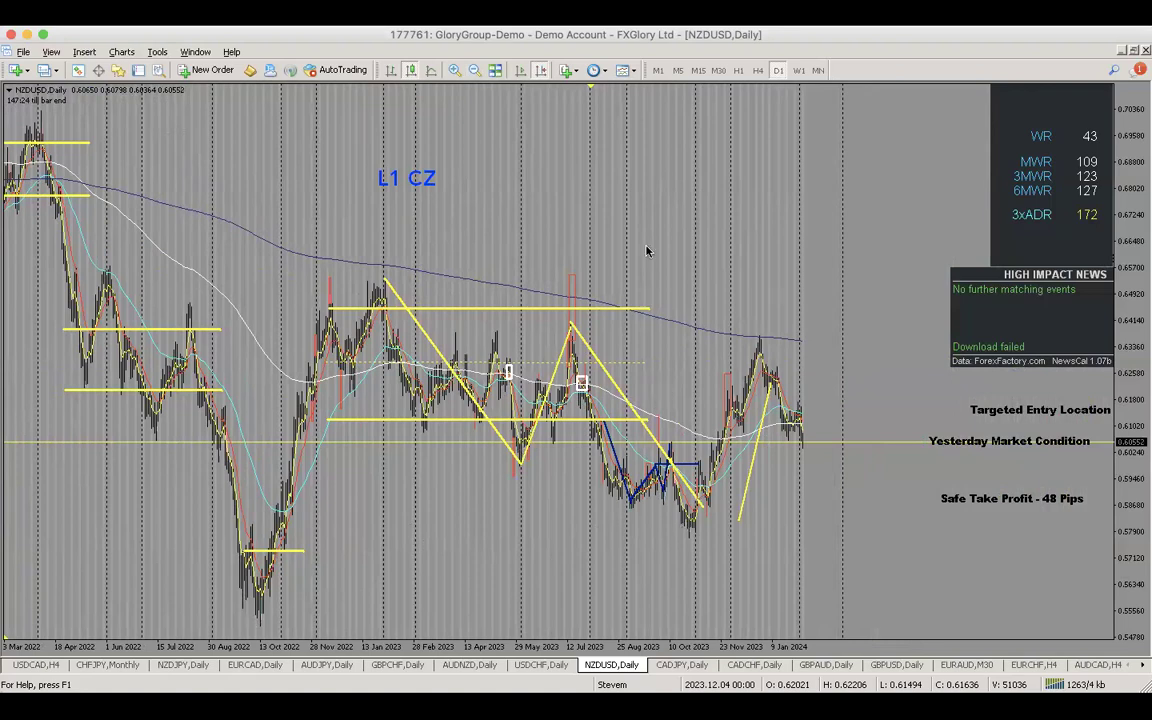
Step: Examine the latest NZDUSD daily candles in a closer view against the 2023 range and trend lines
left_click(454, 71)
key("End")
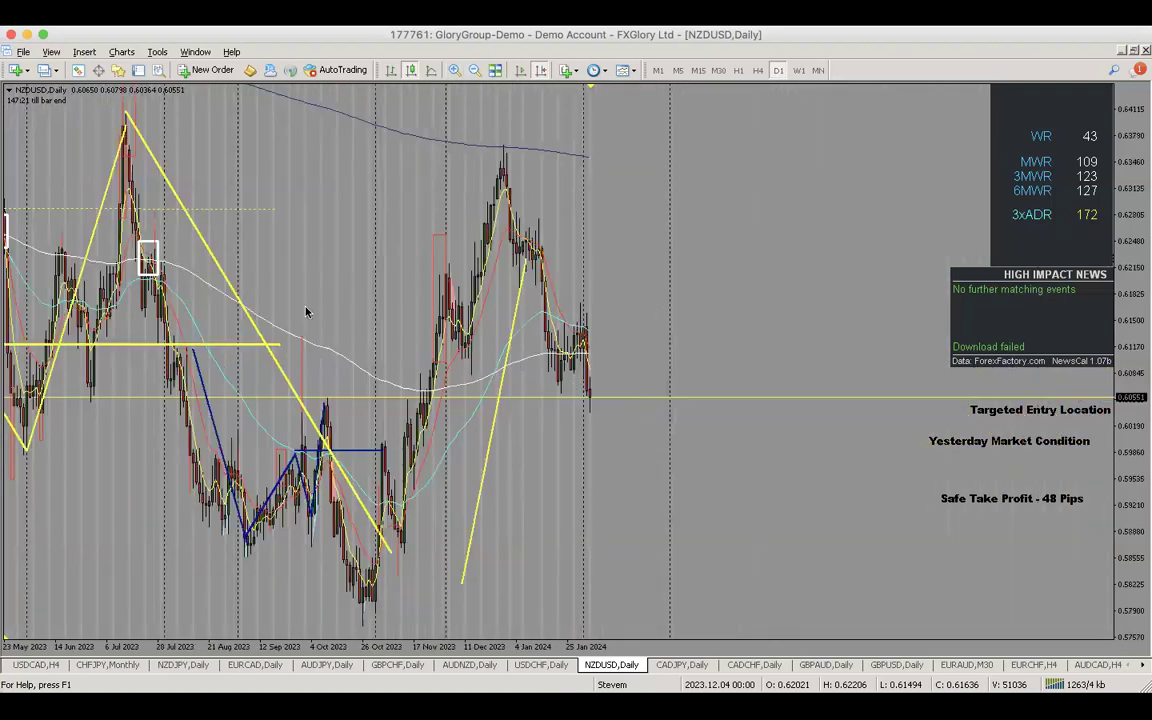
scroll(617, 298, "up", 5)
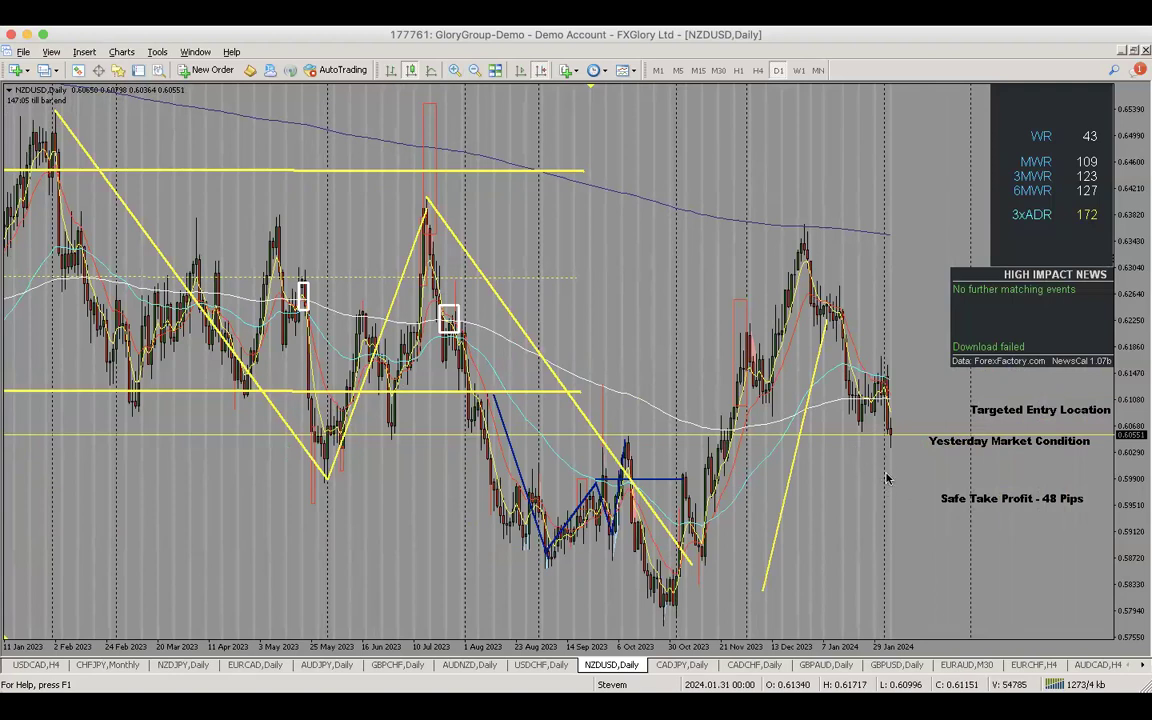
left_click_drag(458, 483, 434, 455)
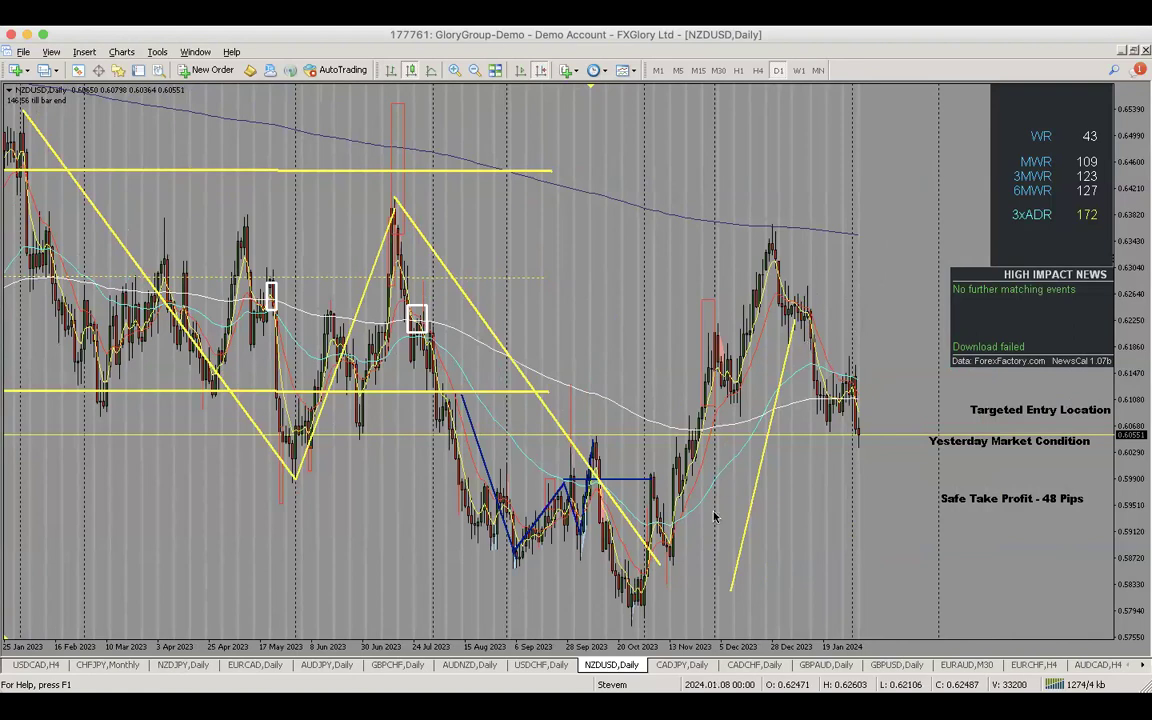
Step: Check the CADJPY daily chart and examine the CADCHF daily history back to late 2019 in a compressed view
left_click(667, 670)
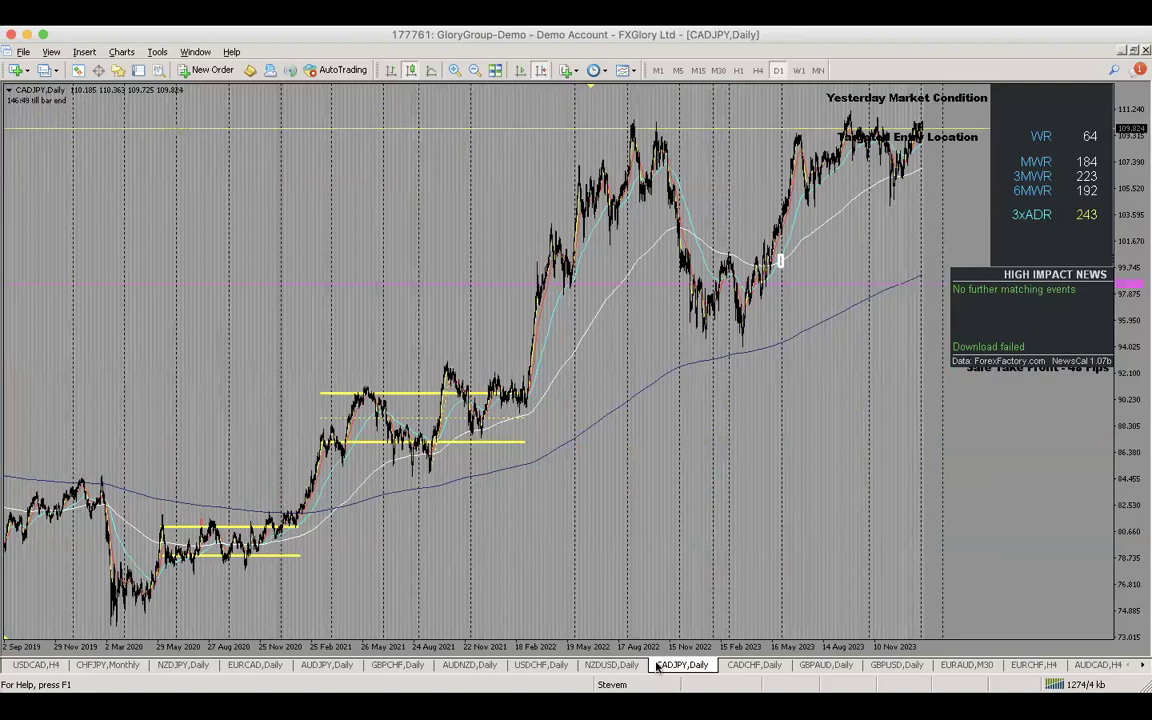
left_click(754, 665)
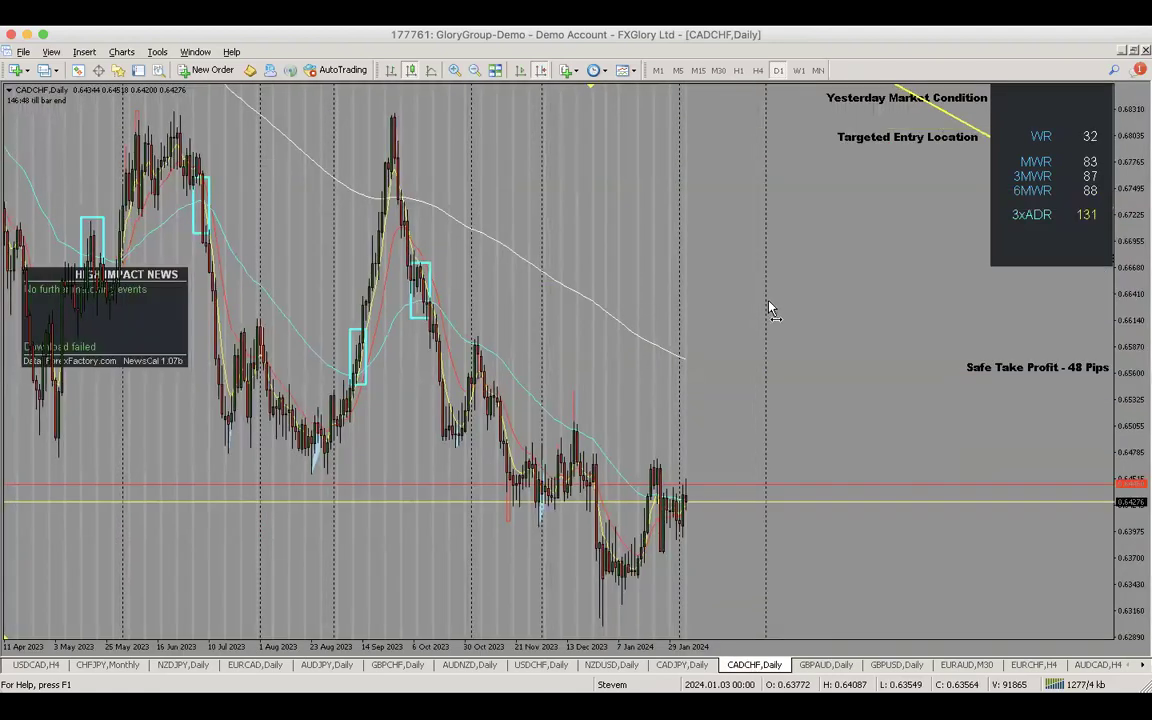
scroll(769, 309, "up", 5)
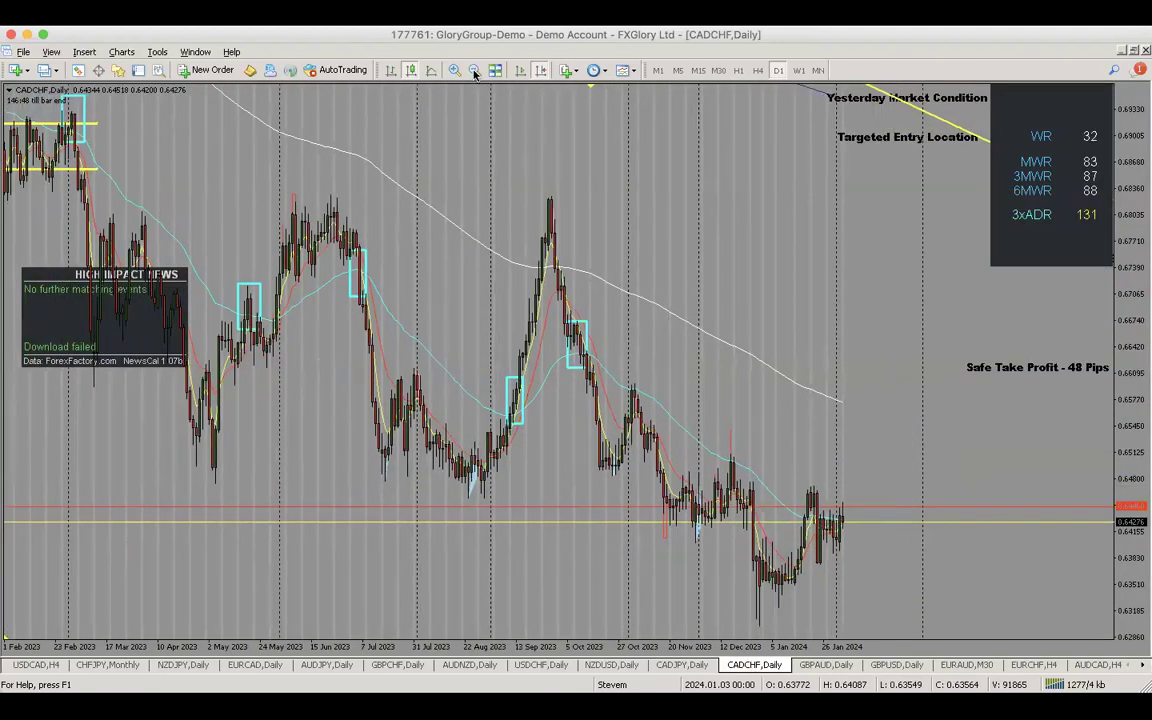
left_click(474, 71)
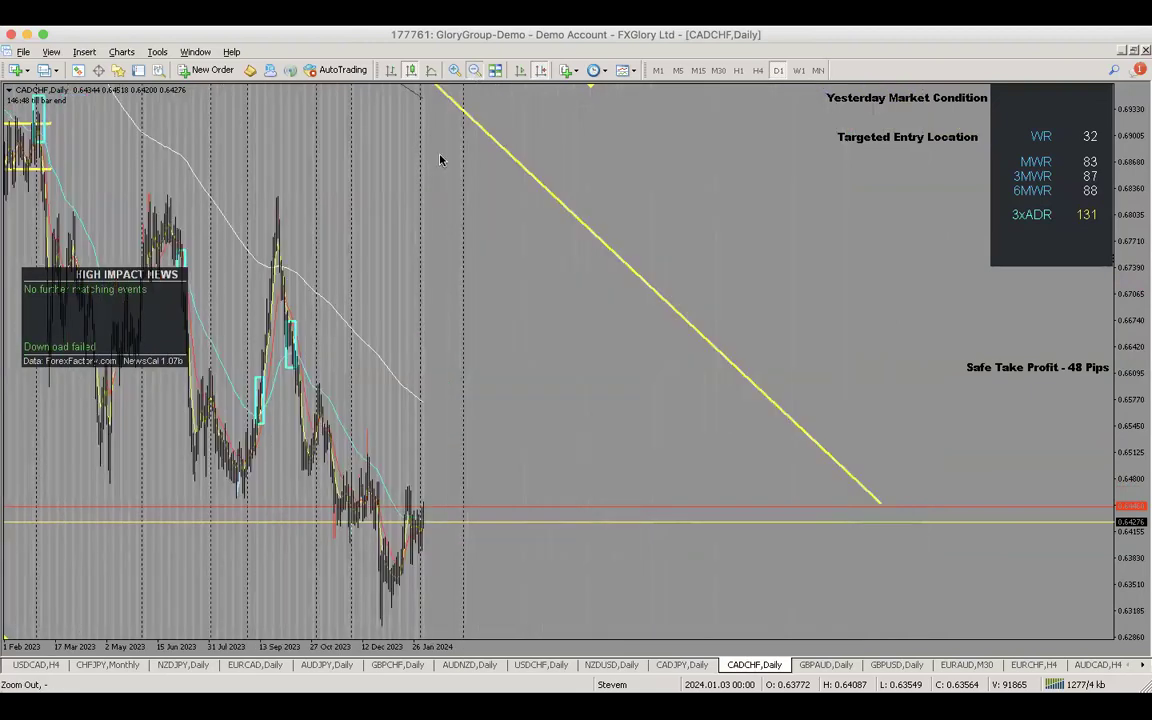
left_click_drag(662, 171, 409, 134)
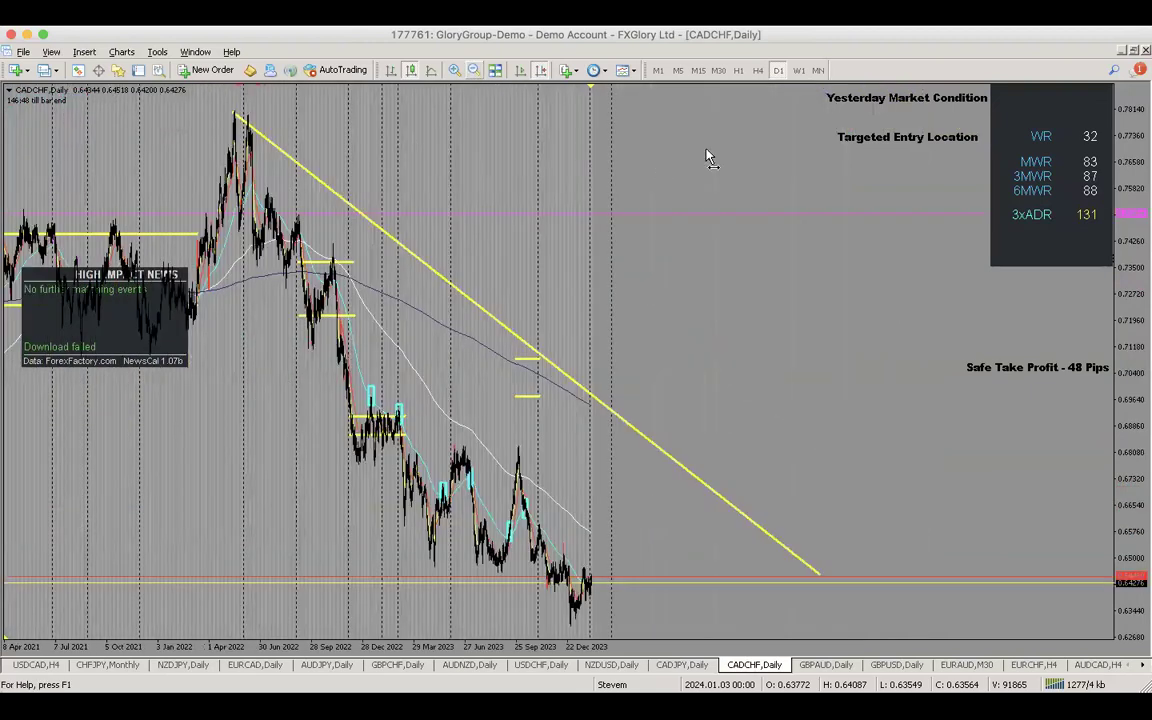
key("minus")
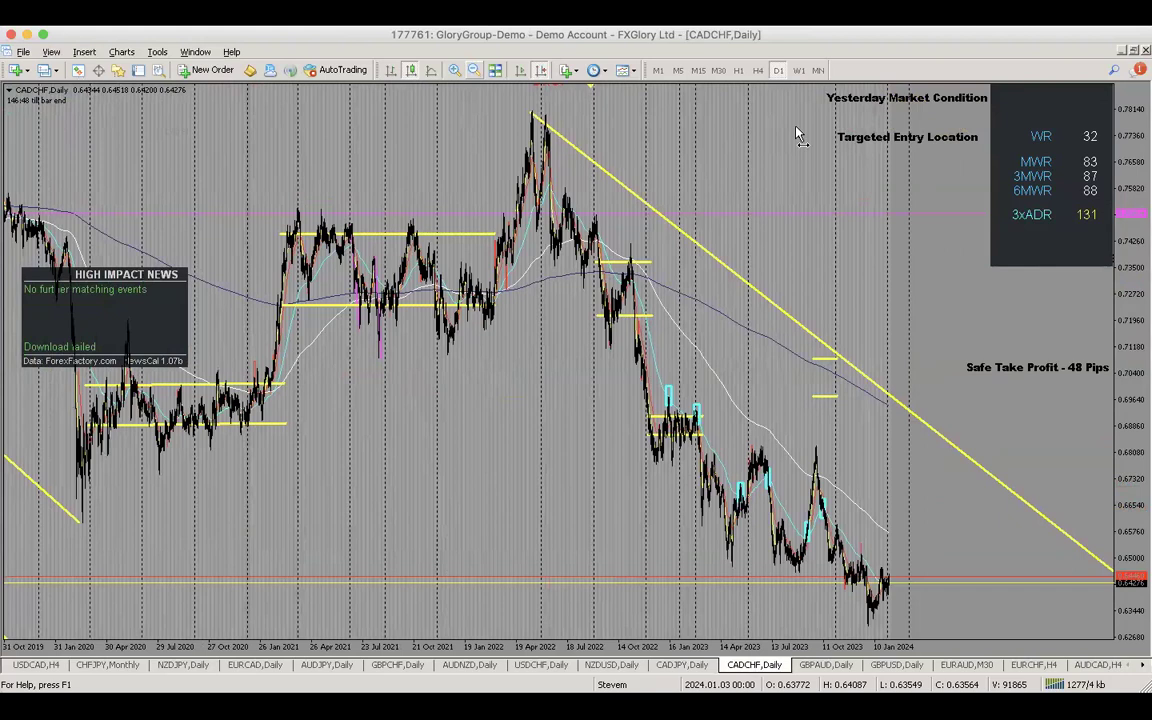
scroll(800, 135, "up", 6)
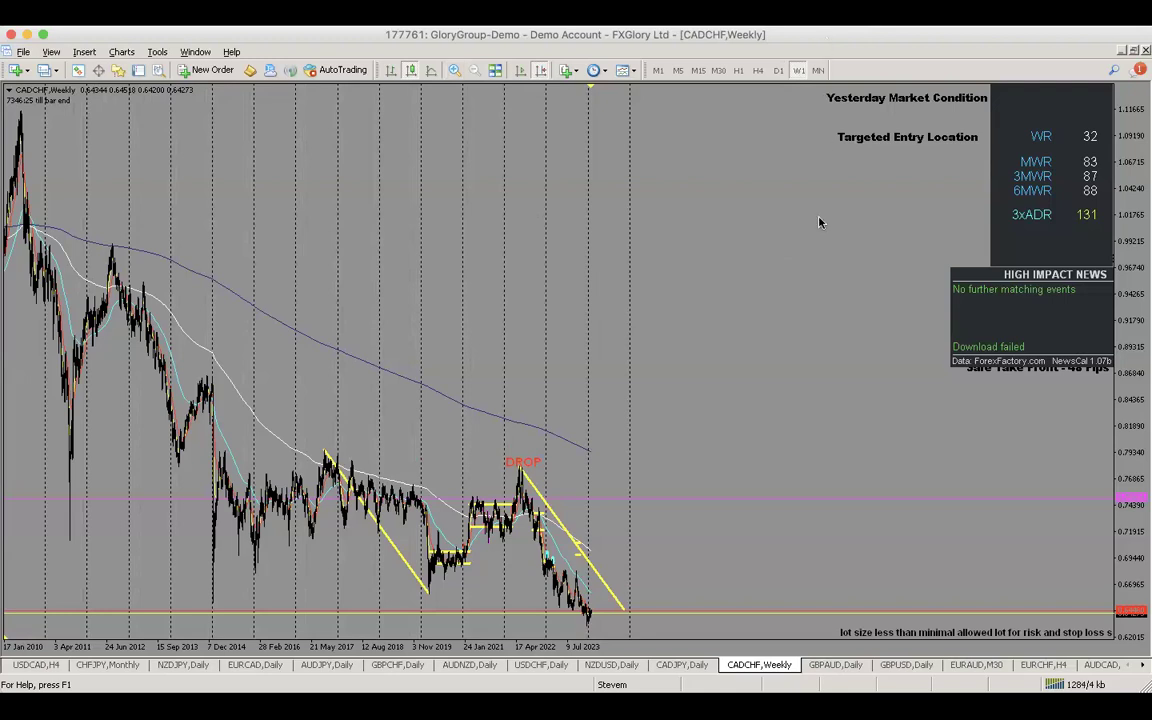
Step: Examine the CADCHF weekly chart from 2018 onward, comparing the marked ranges with the downtrend since 2022
left_click(454, 69)
left_click(454, 69)
left_click(454, 69)
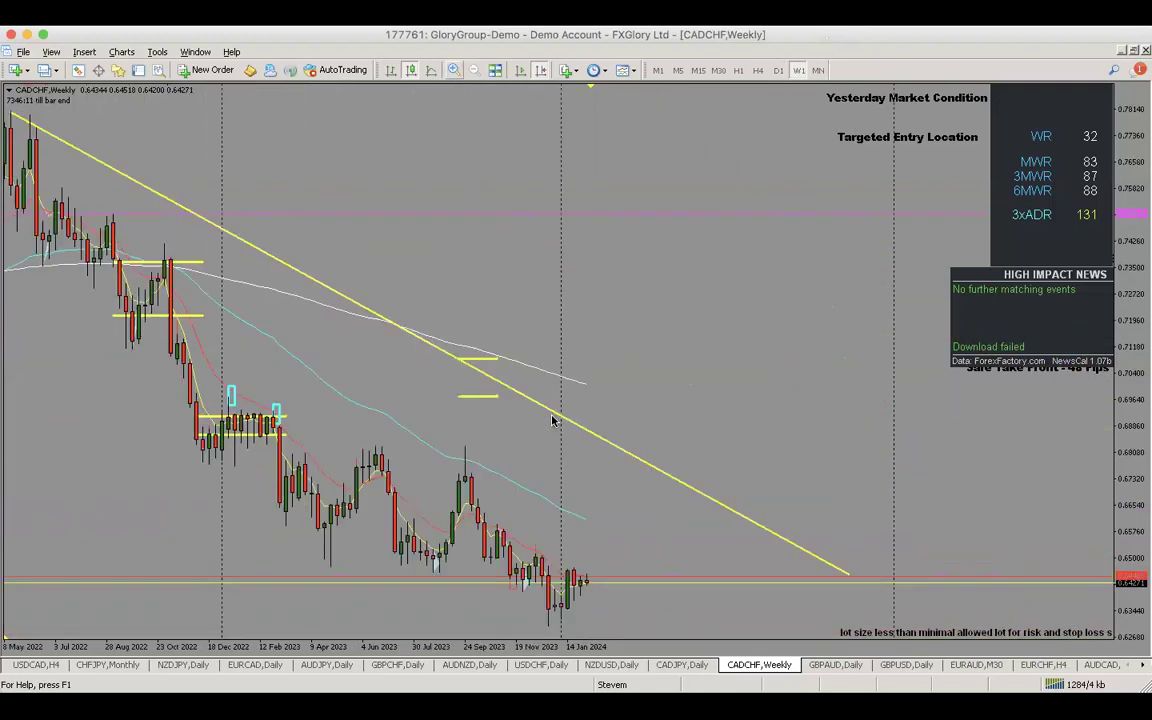
left_click_drag(665, 393, 686, 376)
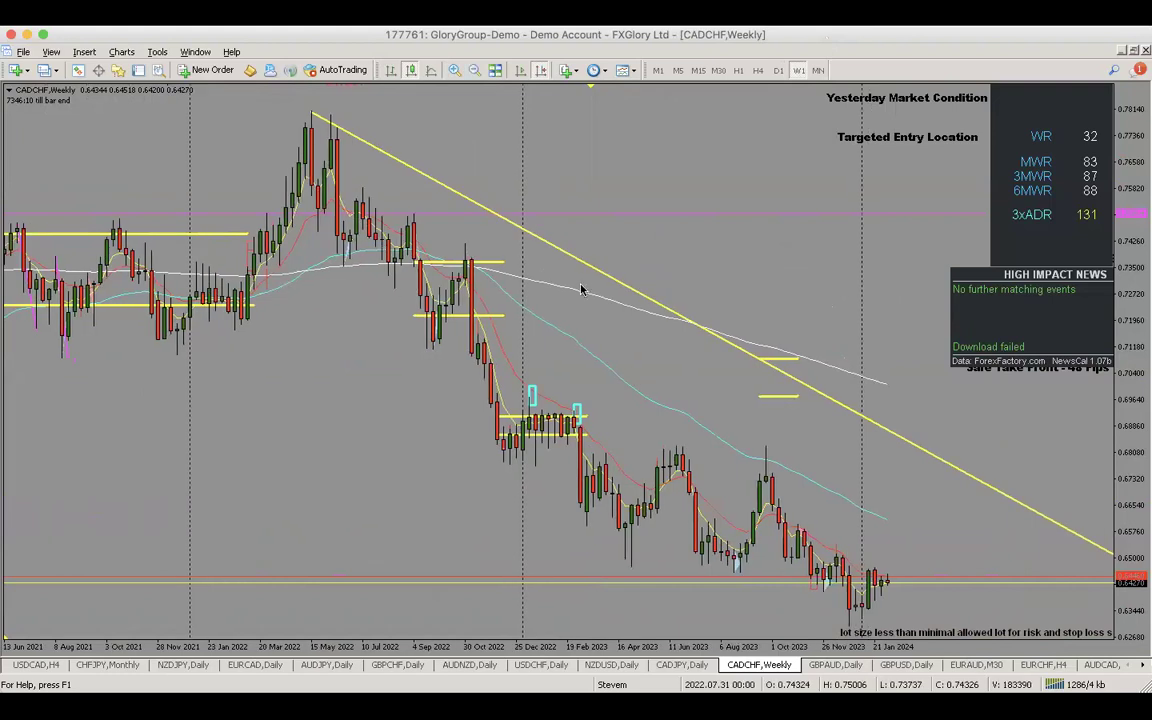
left_click(473, 75)
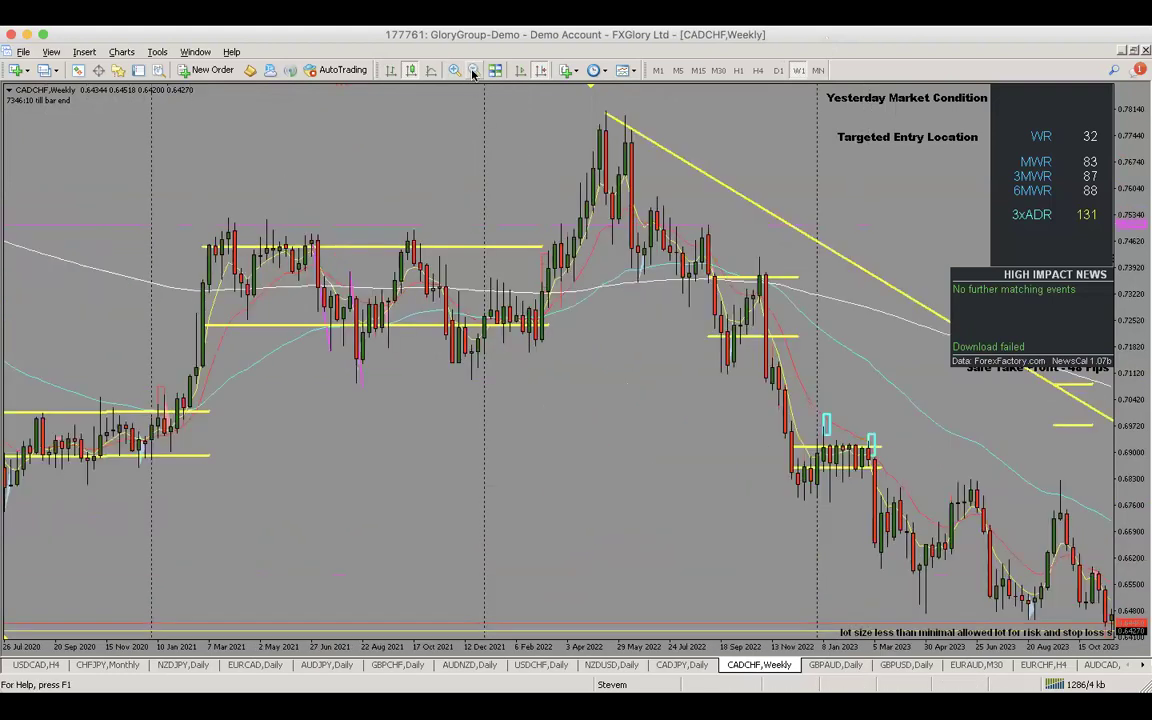
left_click_drag(398, 313, 703, 229)
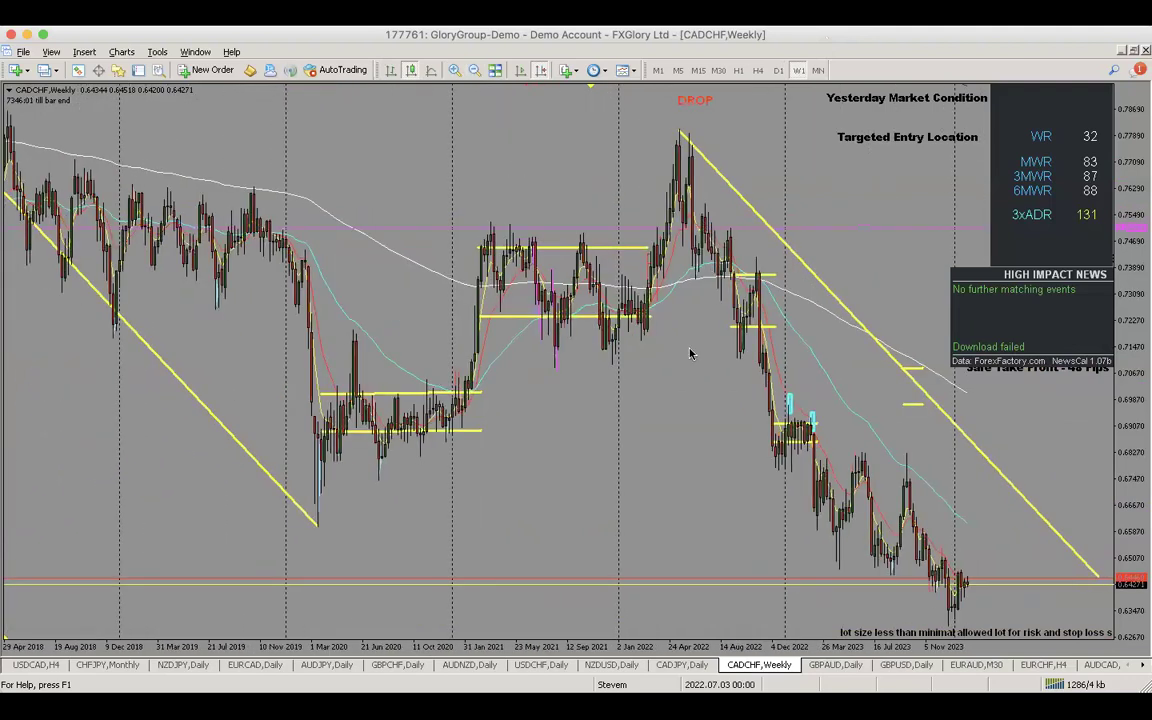
scroll(613, 372, "down", 4)
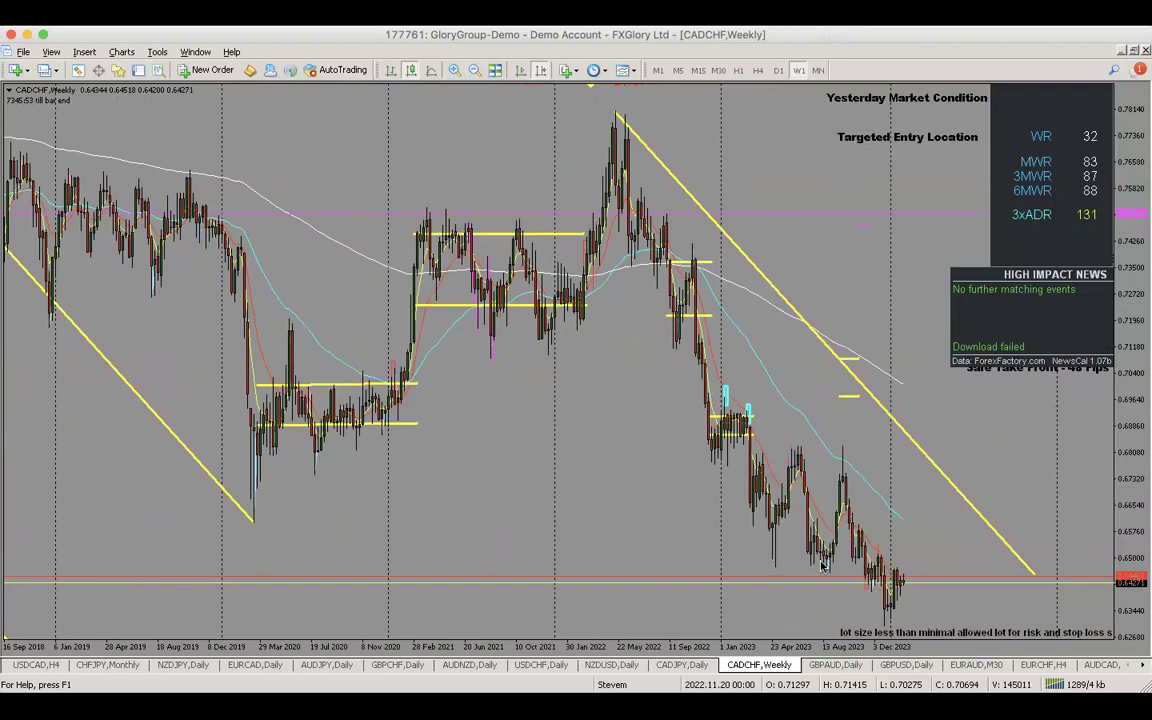
scroll(890, 605, "down", 1)
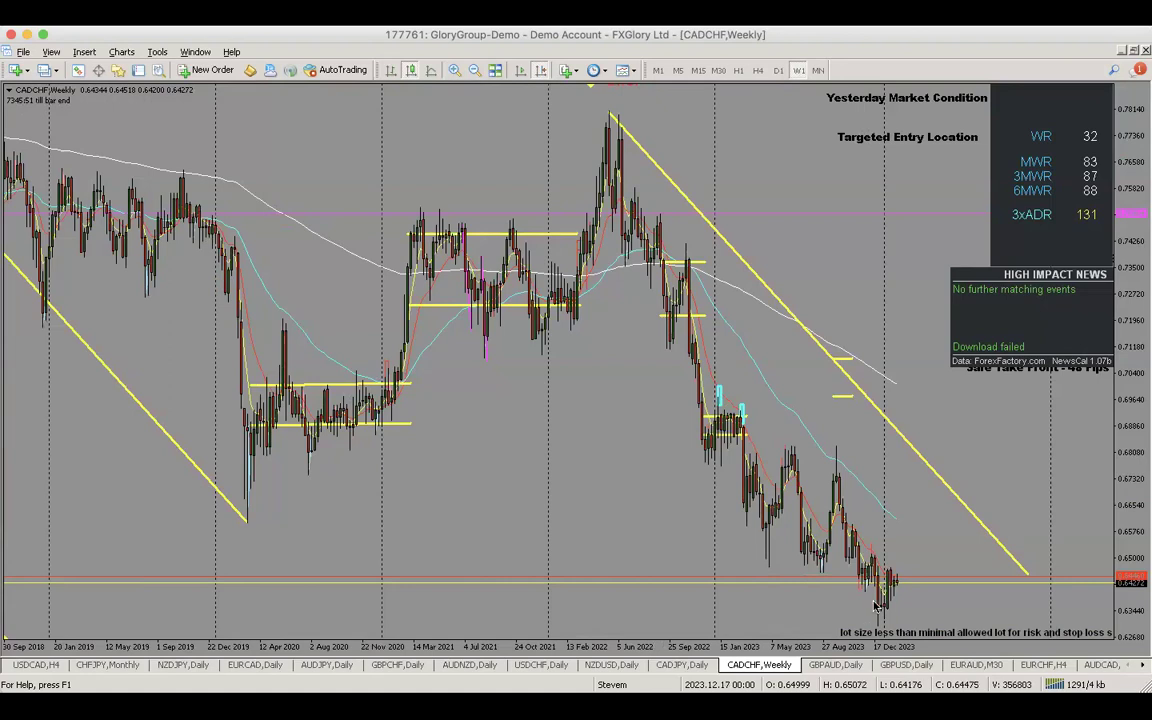
Step: Review the GBPAUD daily chart back to November 2022 and return to the latest candles
left_click(838, 665)
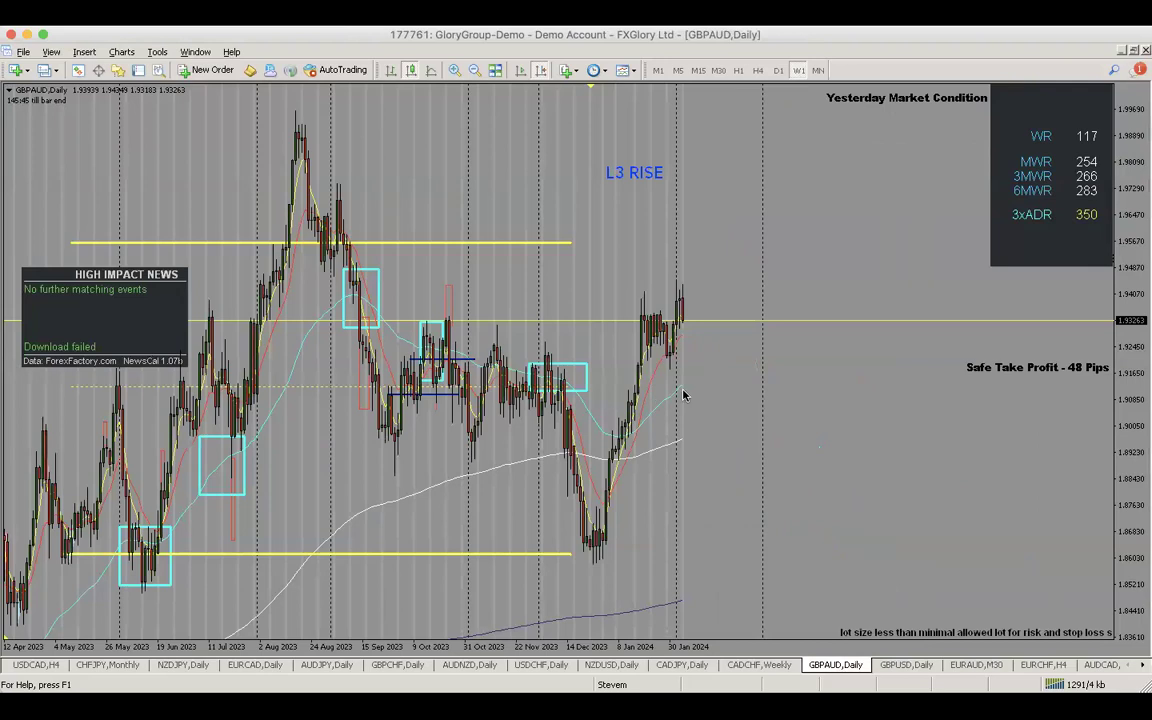
left_click_drag(511, 212, 804, 161)
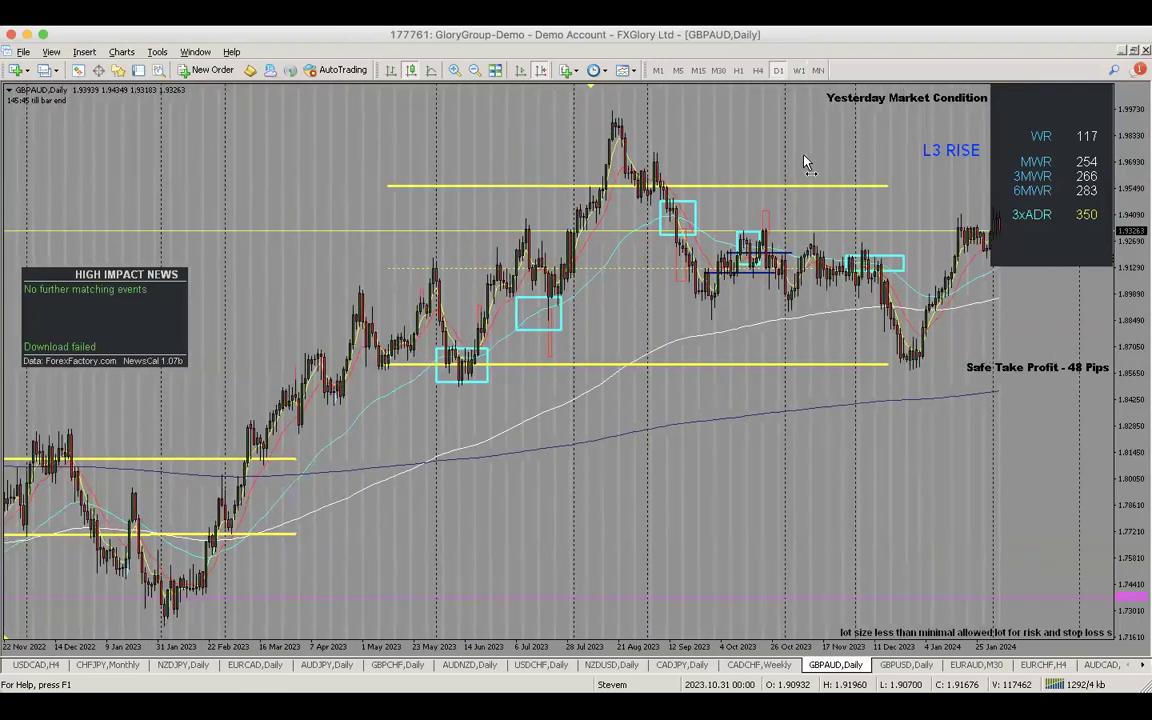
scroll(598, 298, "down", 5)
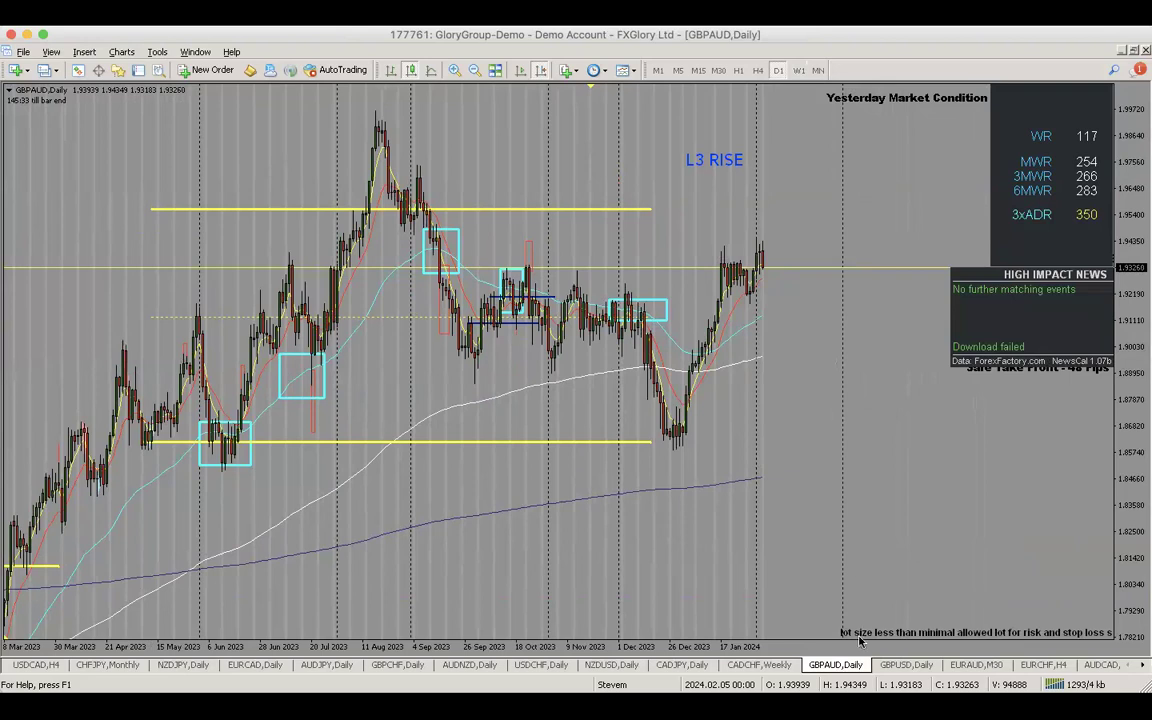
Step: On the GBPUSD daily chart, move the late-2023 white rectangle onto the latest candle at the white moving average
left_click(893, 664)
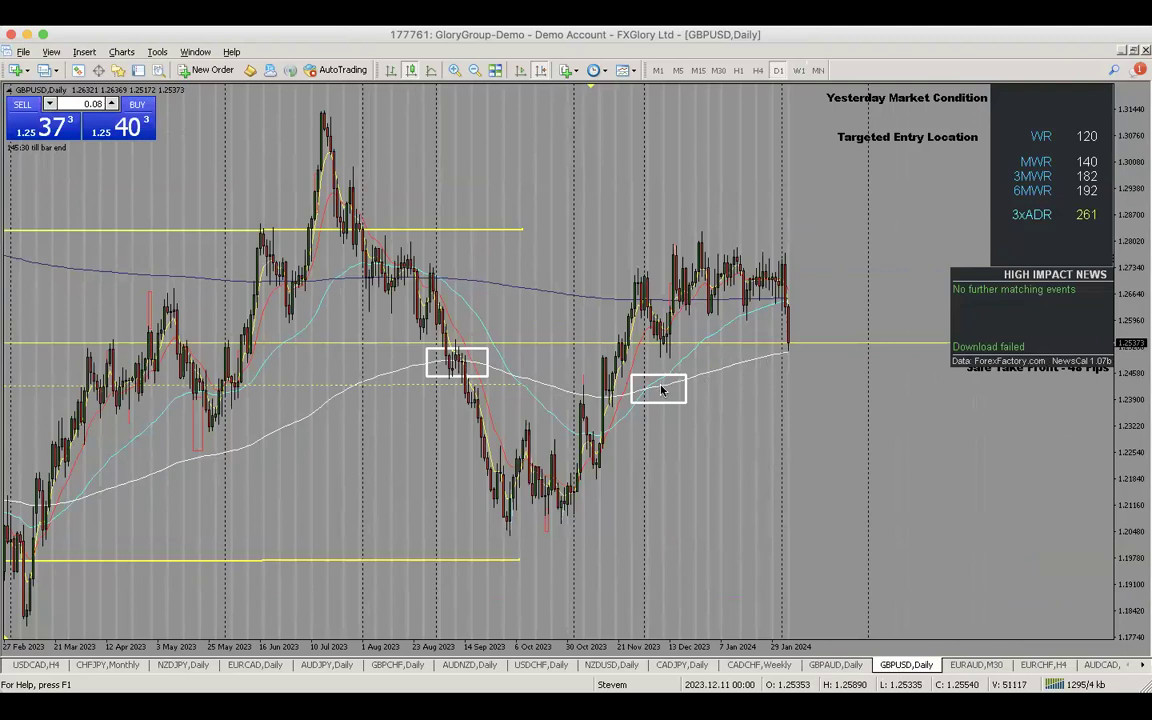
left_click_drag(661, 389, 787, 352)
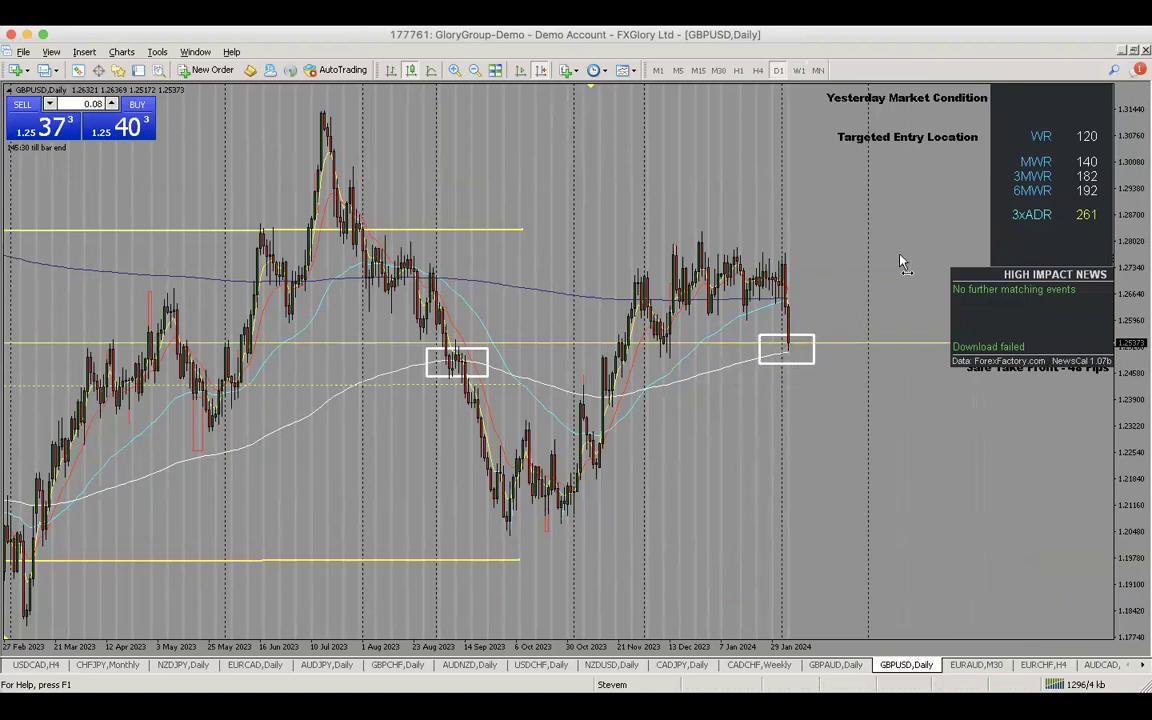
Step: Review the GBPUSD daily history back to early 2022 in a compressed view, comparing the marked ranges with recent price action
scroll(900, 262, "up", 5)
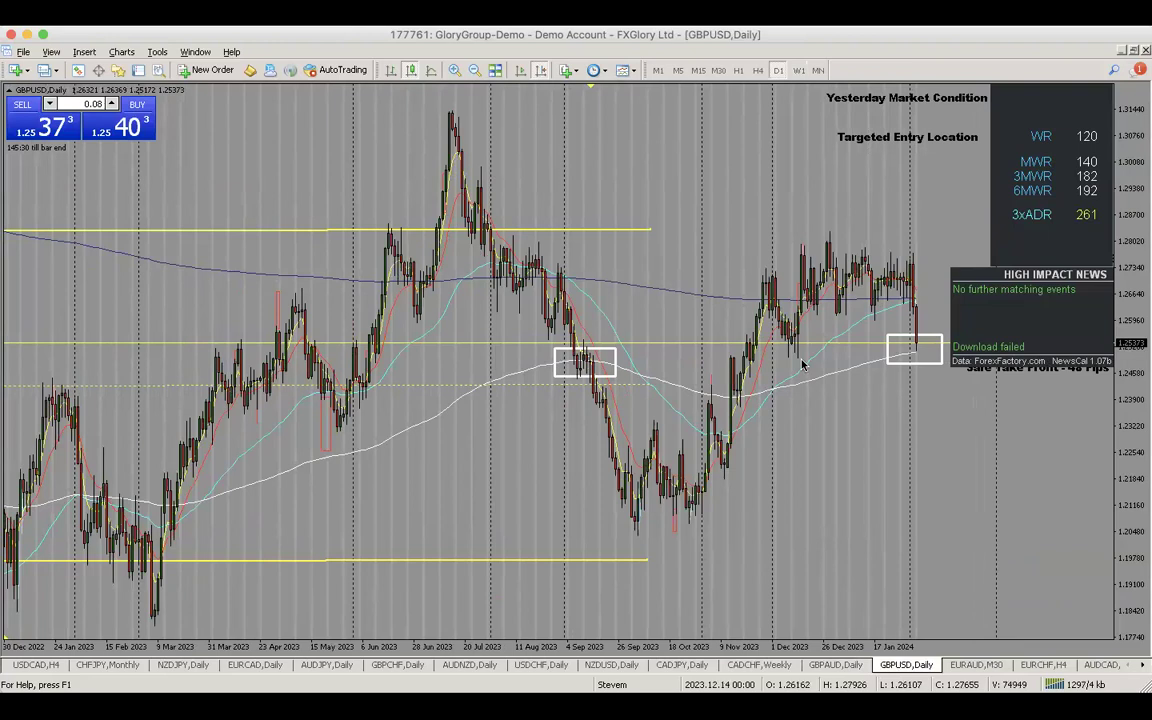
scroll(605, 288, "up", 6)
scroll(600, 280, "down", 2)
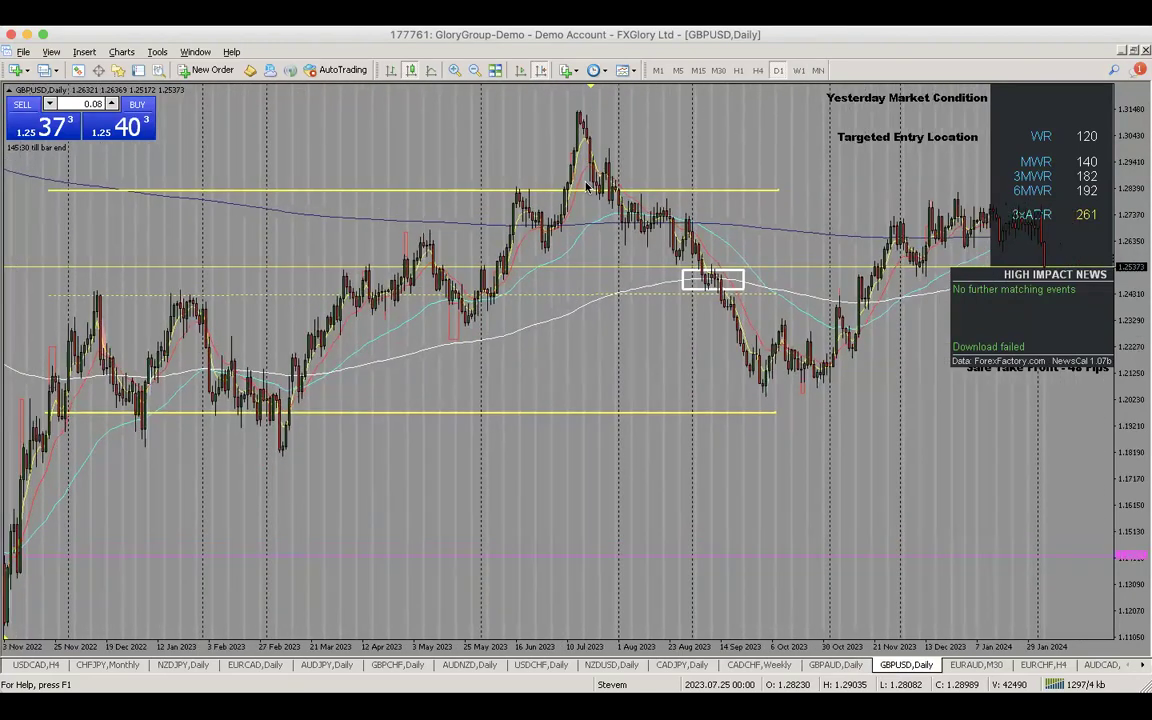
left_click(474, 70)
scroll(490, 330, "up", 5)
scroll(510, 335, "up", 2)
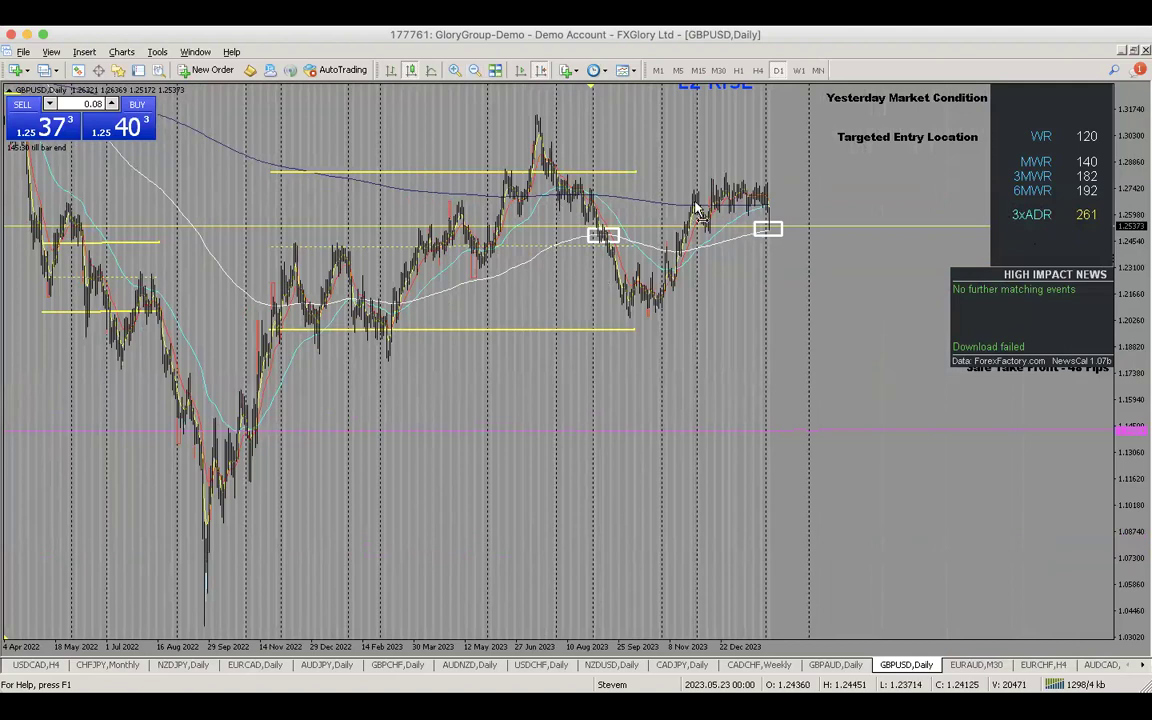
left_click_drag(655, 243, 265, 315)
scroll(268, 318, "down", 3)
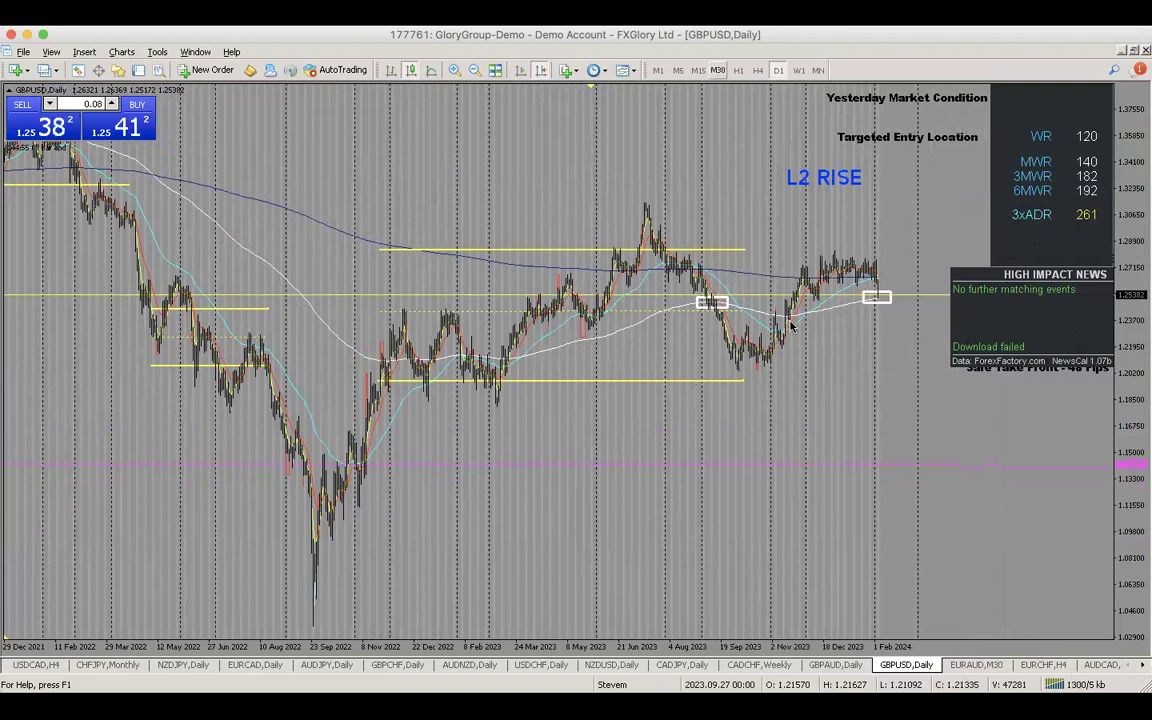
Step: Examine the EURAUD 30-minute chart back to 26 January 2024
left_click(970, 665)
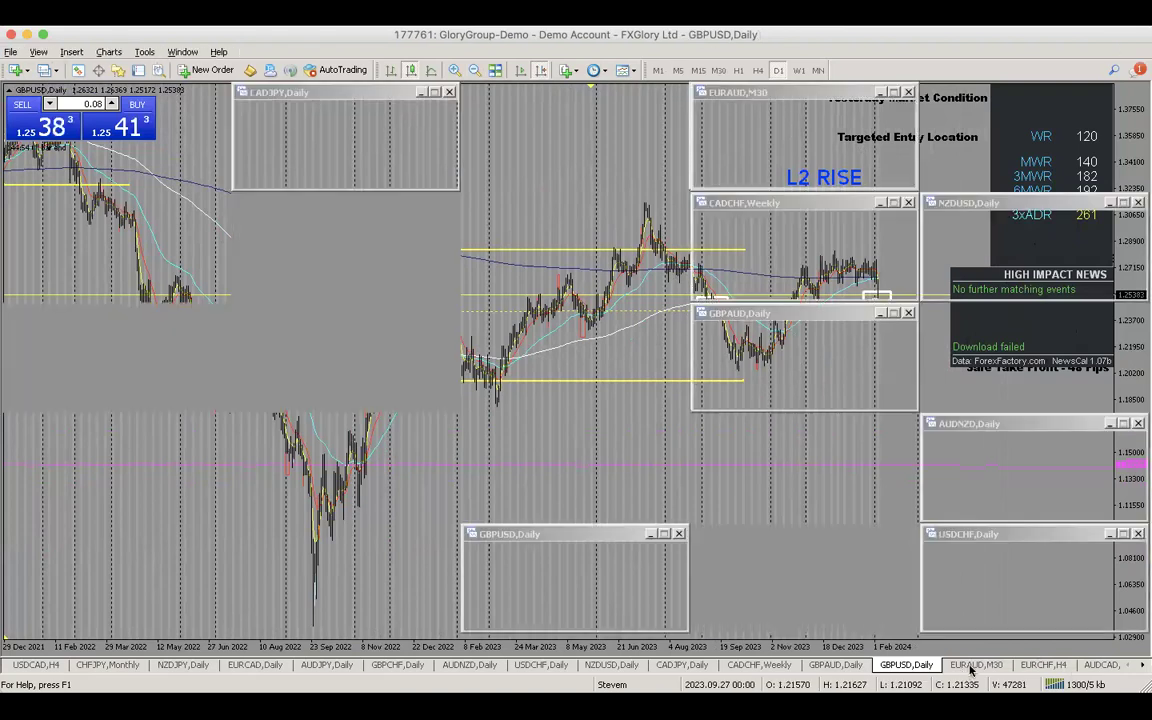
left_click(970, 666)
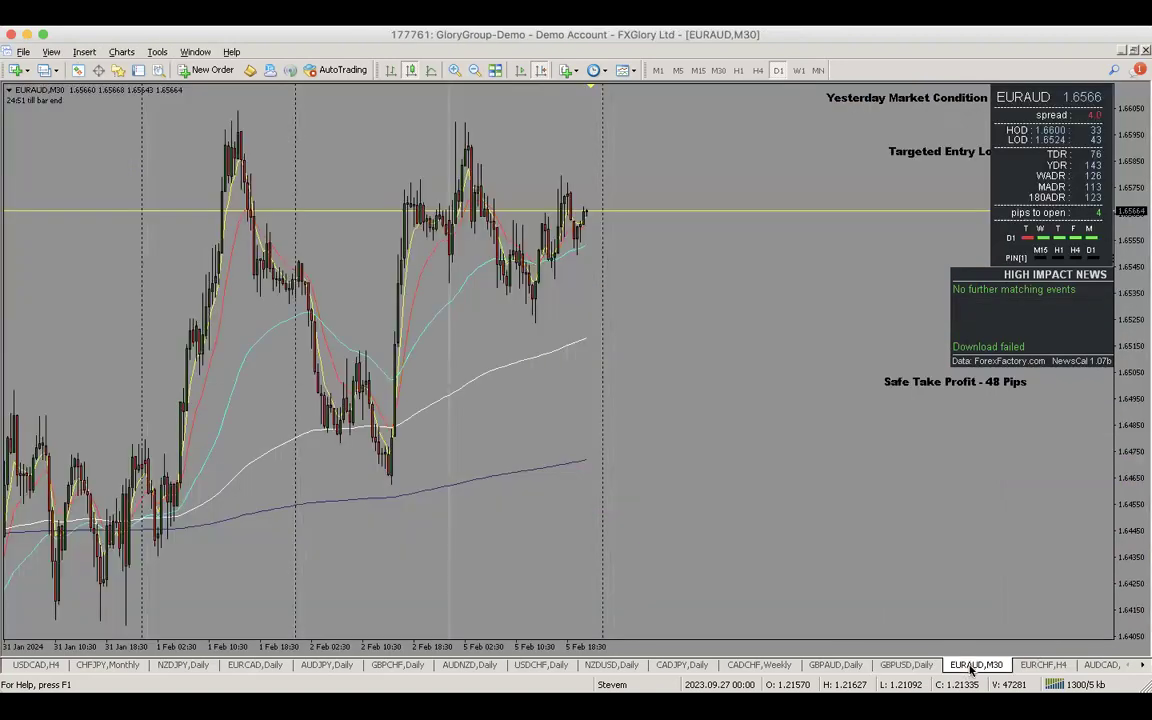
mouse_move(656, 540)
left_mouse_down()
mouse_move(810, 531)
mouse_move(663, 531)
left_mouse_up()
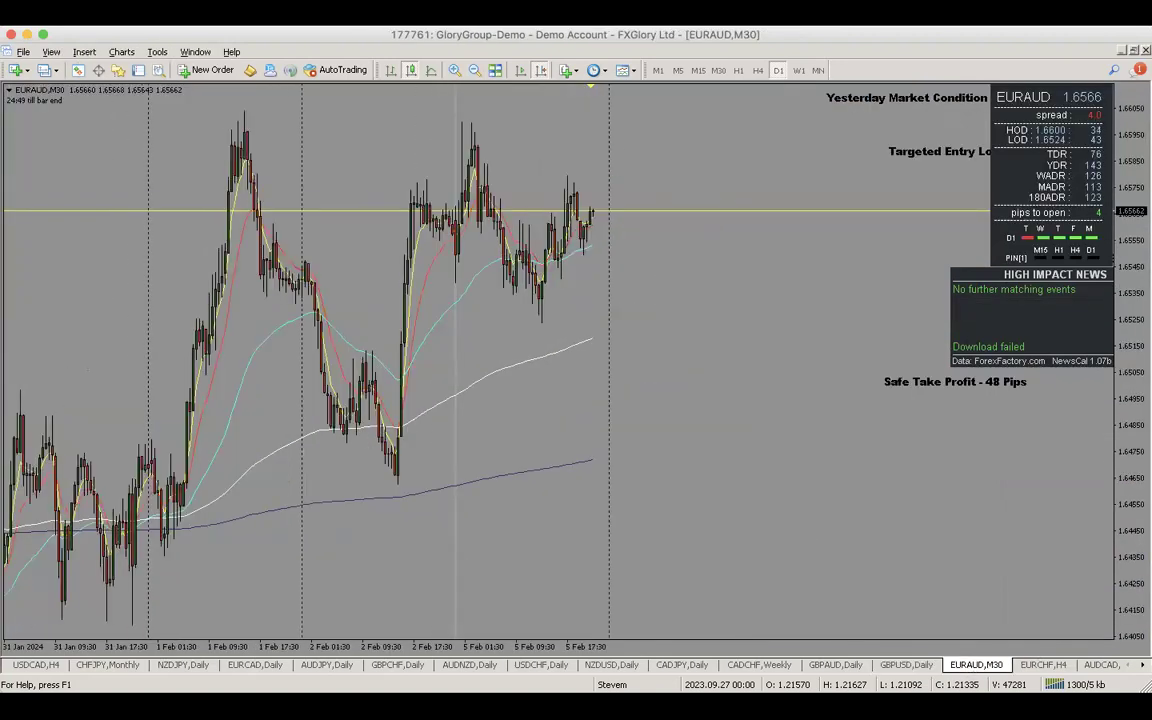
scroll(905, 342, "up", 15)
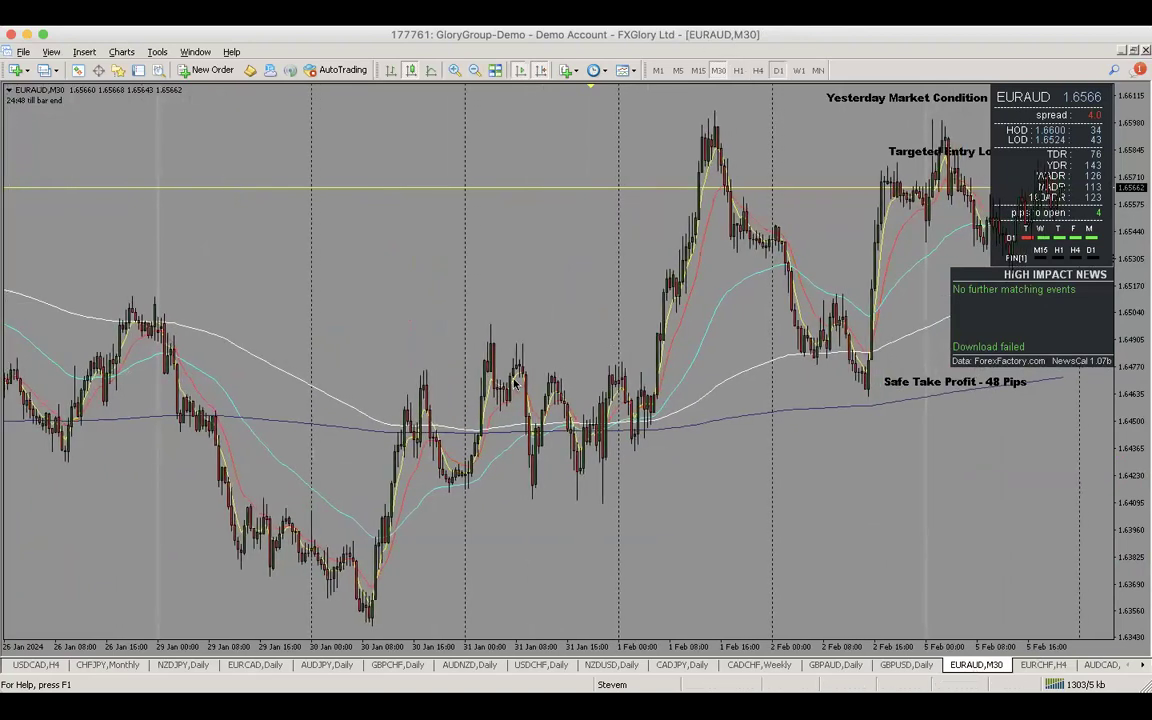
Step: Review the EURAUD daily chart back to May 2023 and return to the latest candles on the 30-minute timeframe
key("ctrl+Tab")
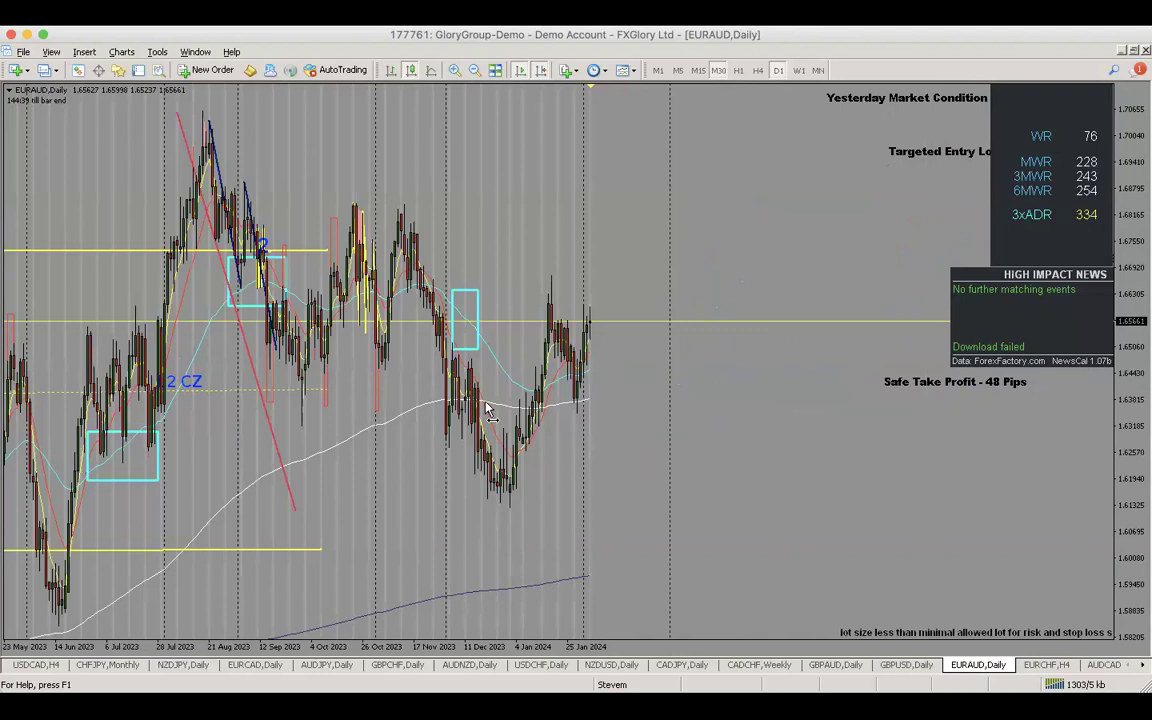
scroll(487, 408, "up", 3)
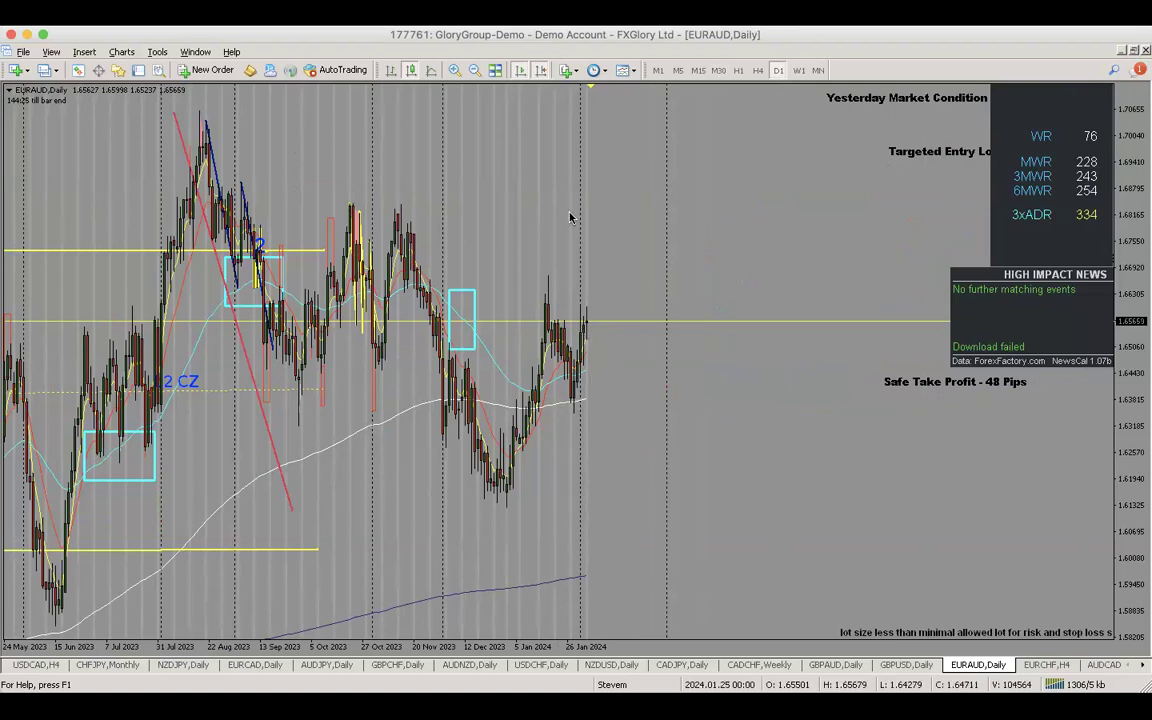
left_click(716, 71)
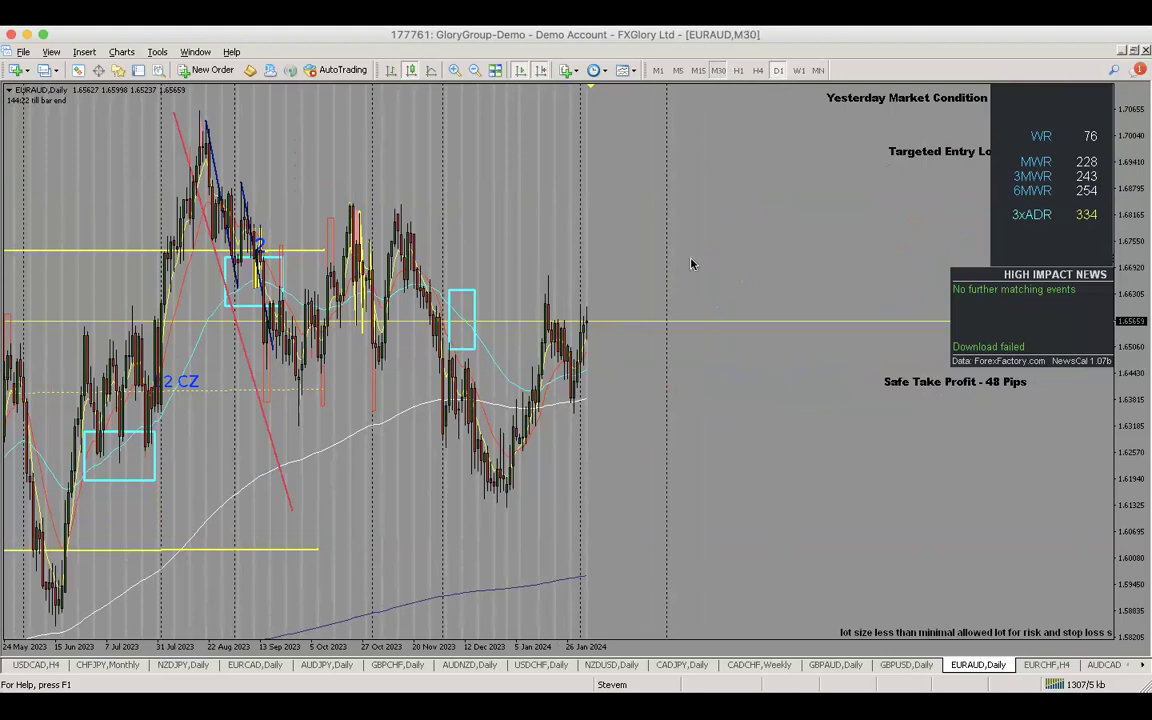
left_click_drag(591, 314, 753, 308)
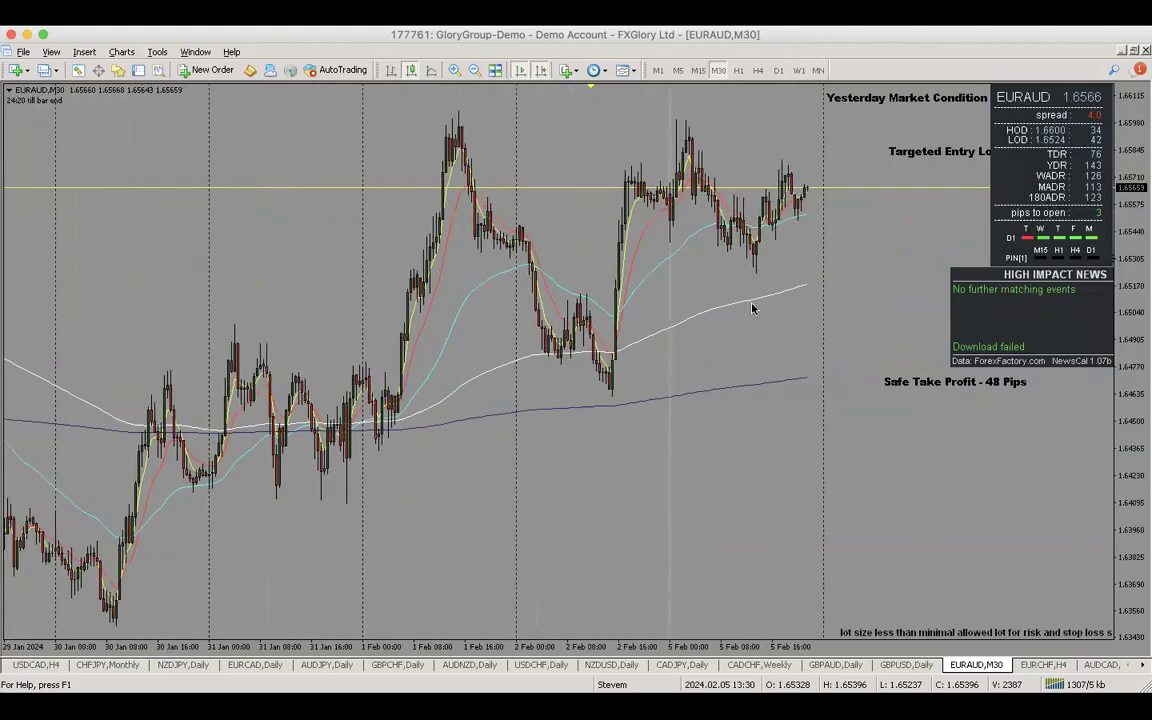
Step: Examine the EURAUD 30-minute chart back to 25 January 2024 in a compressed view and show its one-click trading panel
left_click(474, 68)
mouse_move(378, 434)
left_mouse_down()
mouse_move(416, 432)
mouse_move(383, 437)
left_mouse_up()
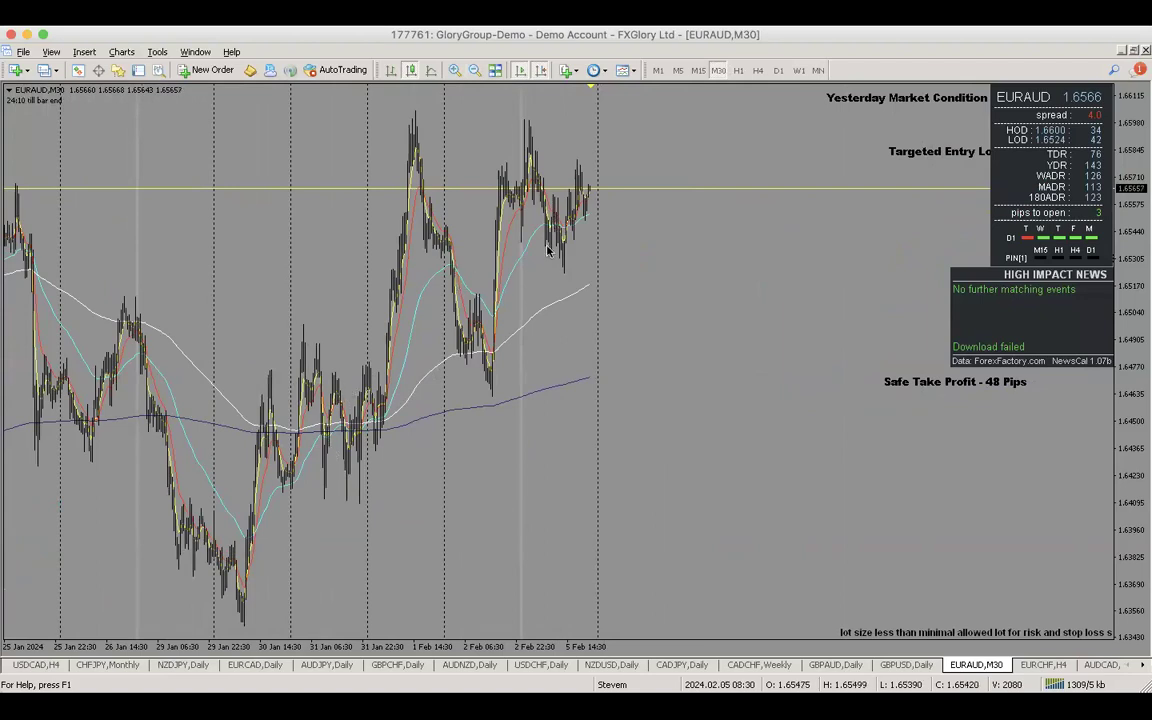
left_click(453, 69)
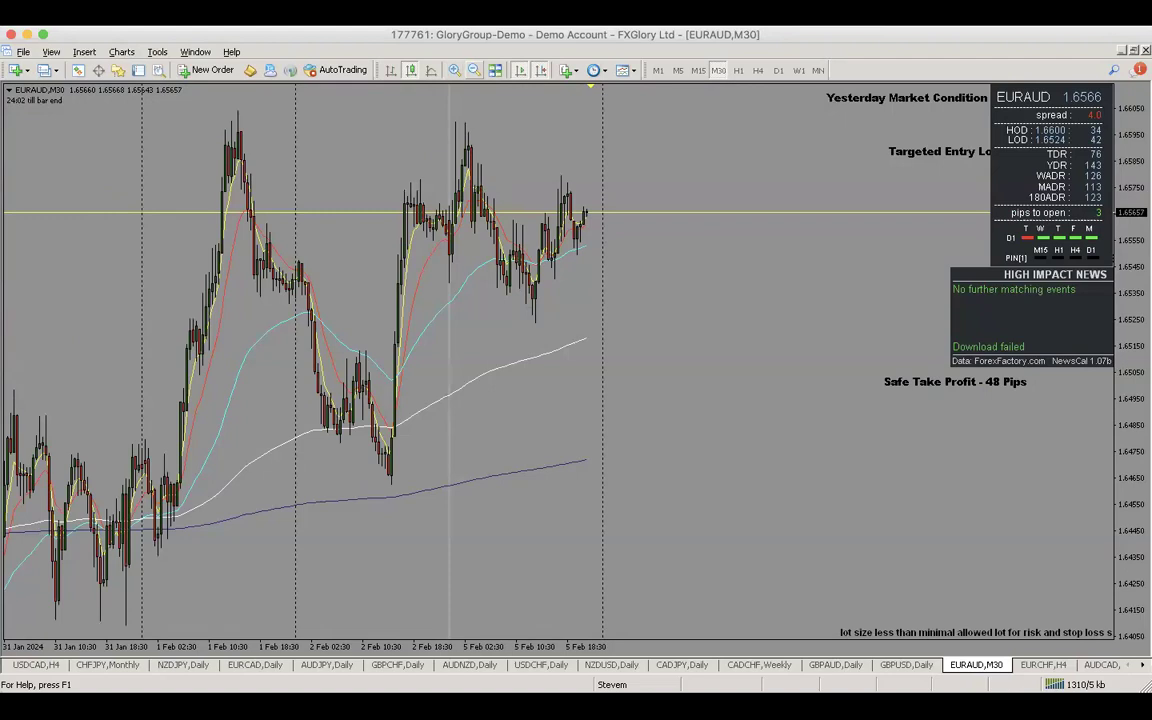
left_click(14, 93)
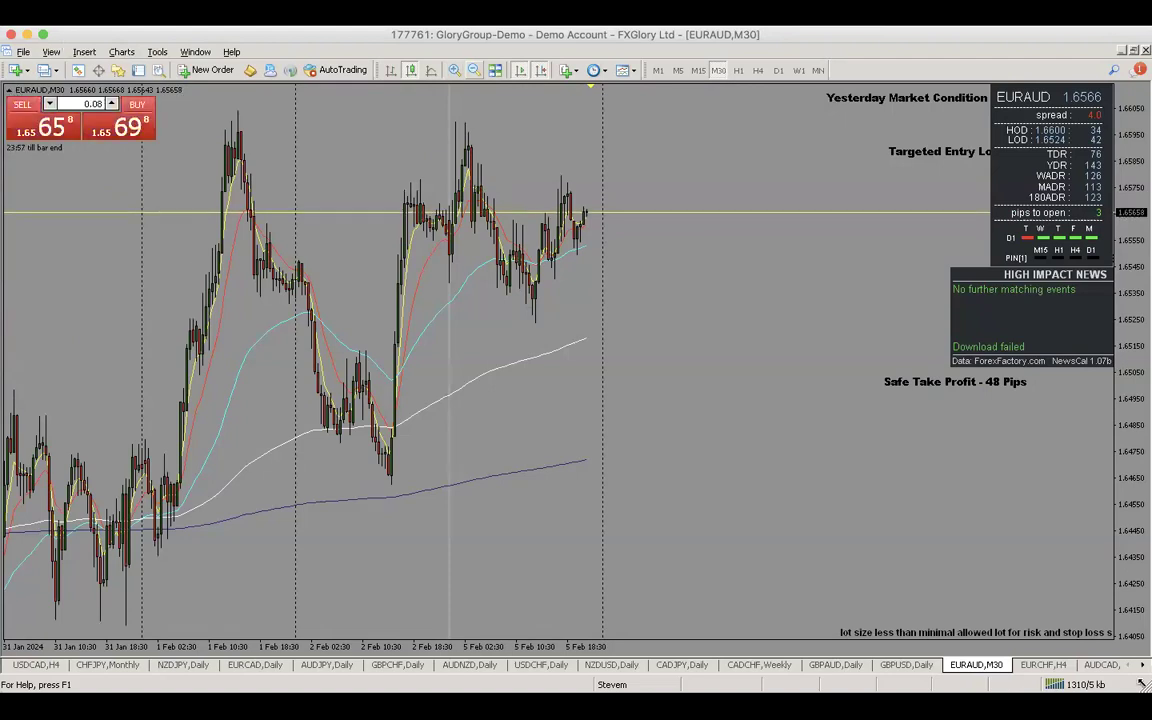
Step: Set the EURCHF chart to the daily timeframe and examine its candles back to October 2022
left_click(1039, 668)
left_click(1042, 665)
left_click(664, 423)
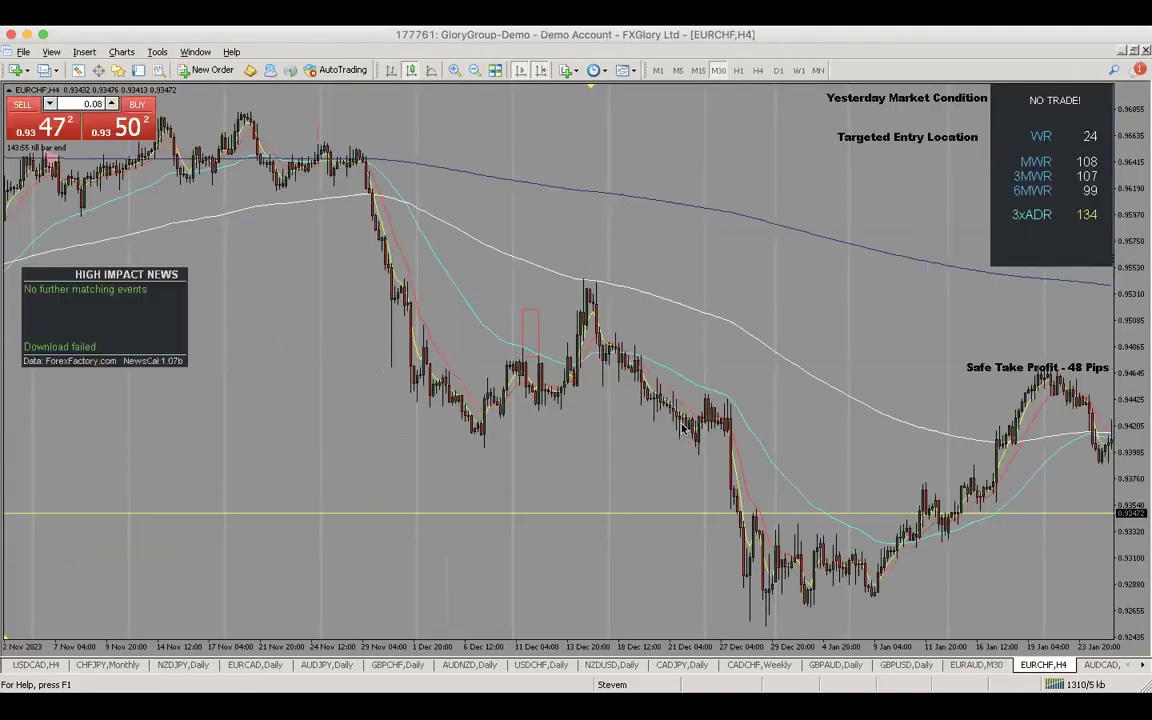
left_click(779, 70)
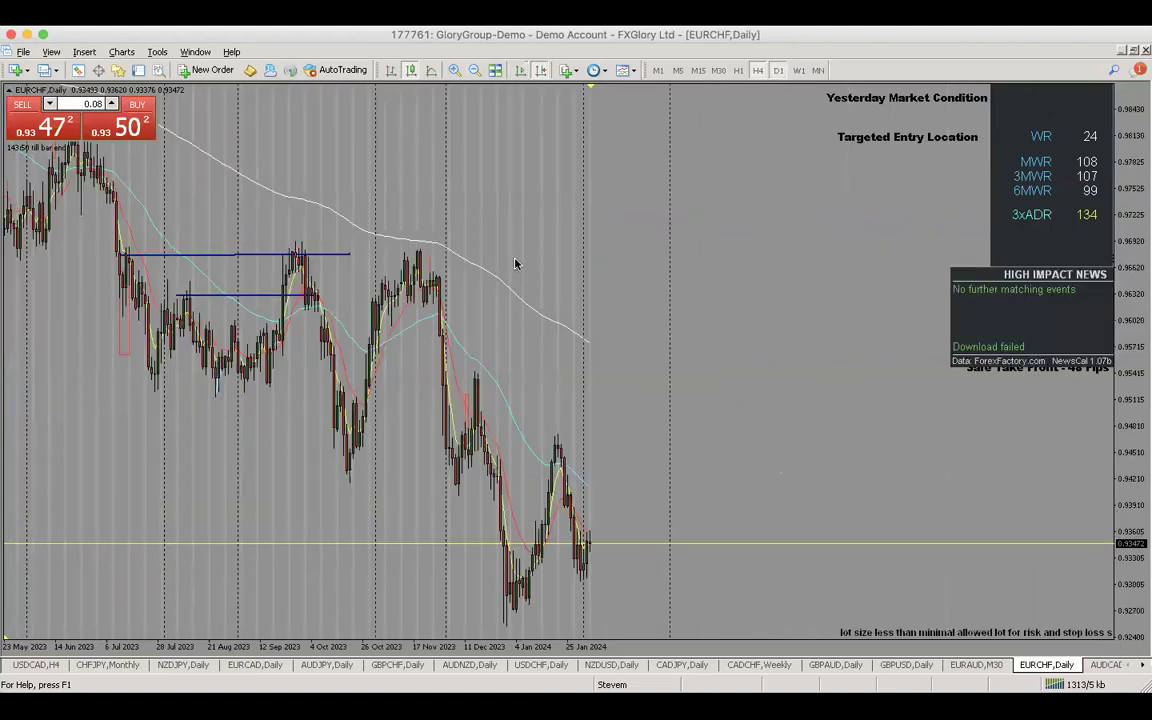
left_click_drag(521, 262, 995, 606)
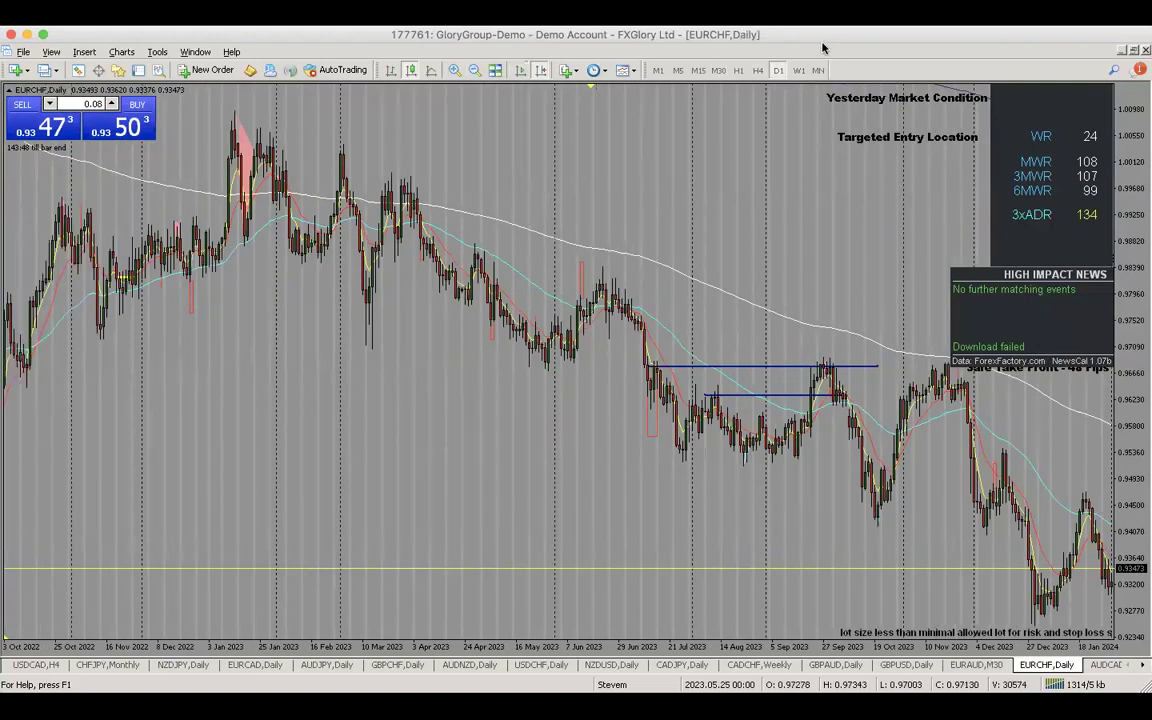
Step: Review the EURCHF daily history back to May 2017 in a fully compressed view and return to the latest candles
left_click(474, 70)
scroll(619, 229, "up", 3)
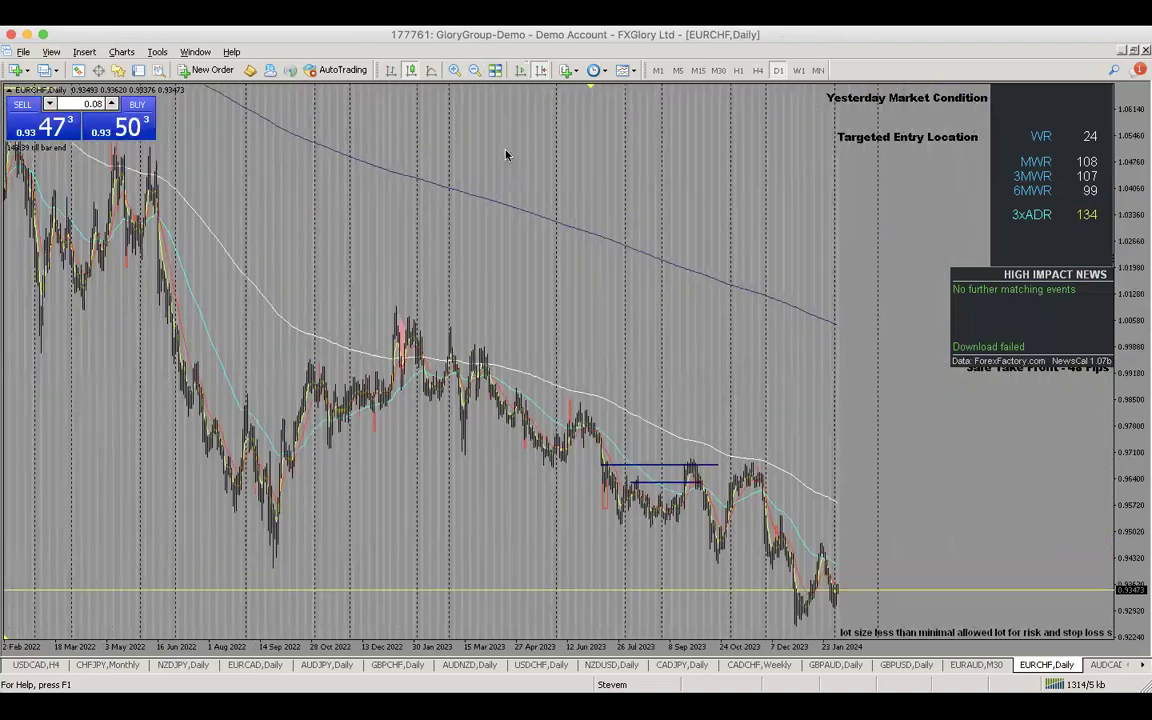
scroll(662, 207, "up", 10)
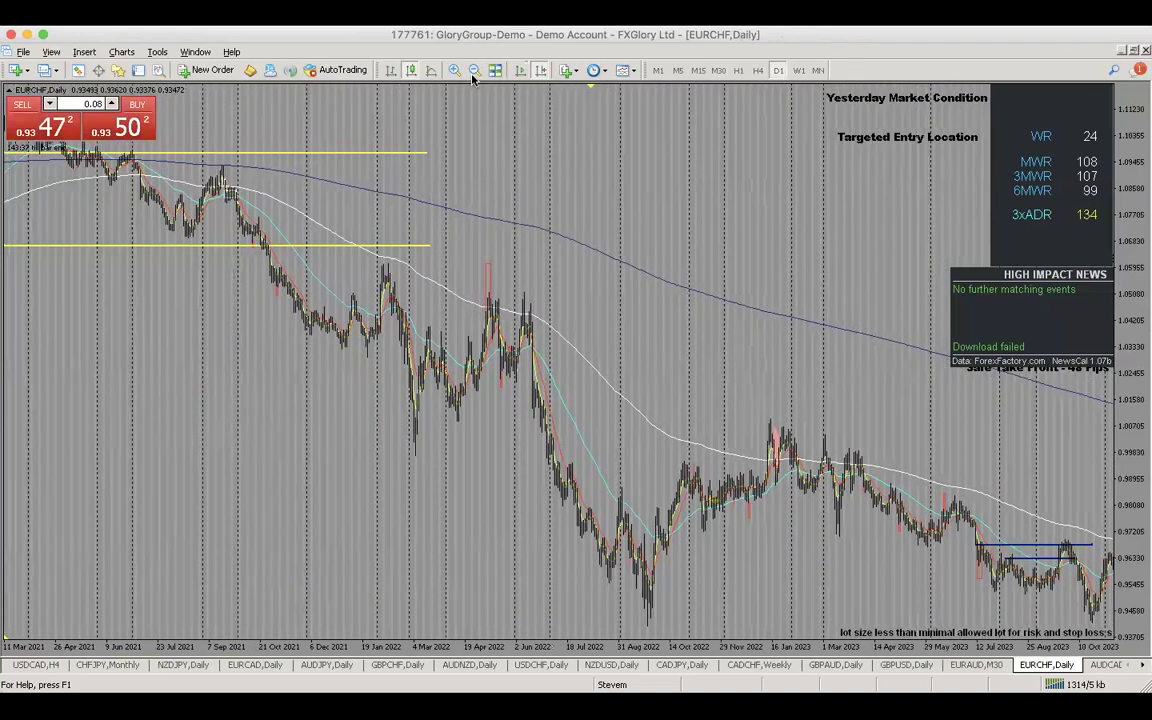
left_click(473, 72)
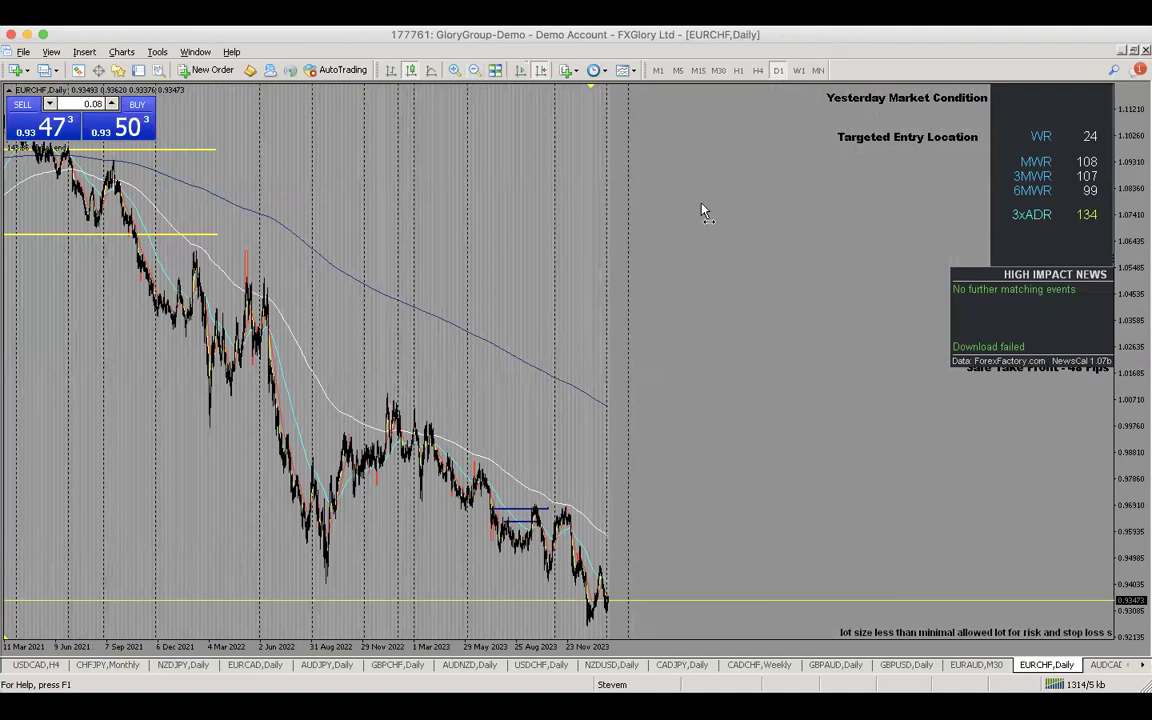
scroll(703, 211, "up", 10)
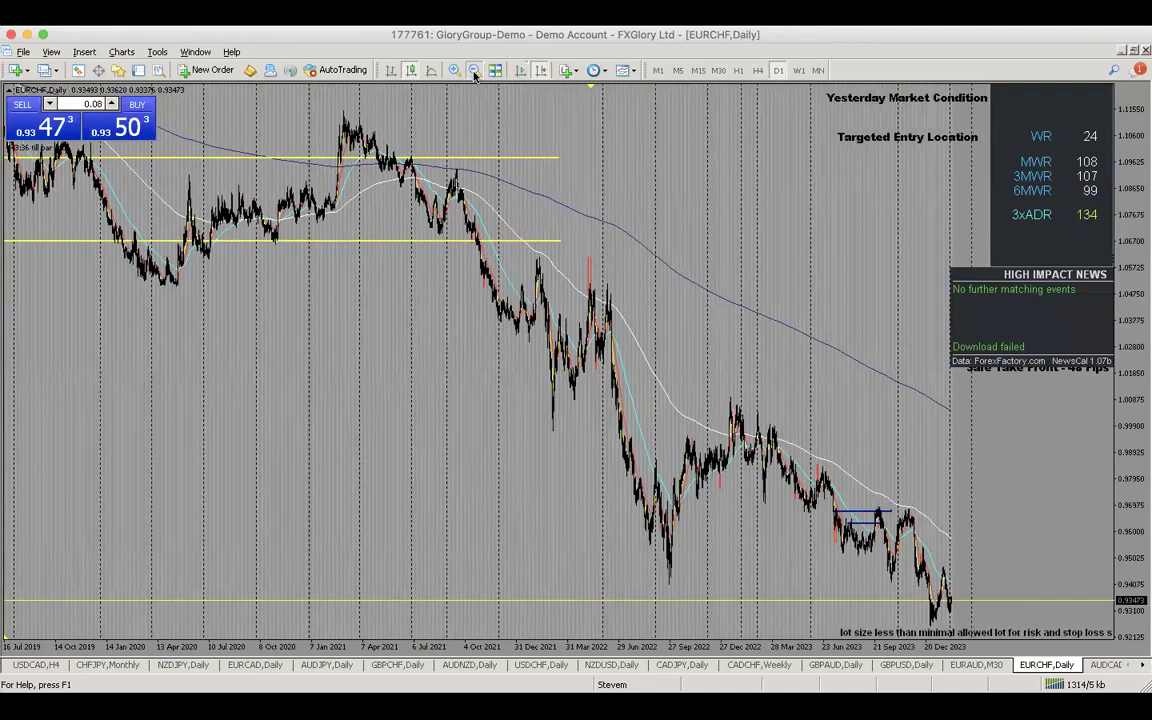
scroll(850, 148, "up", 10)
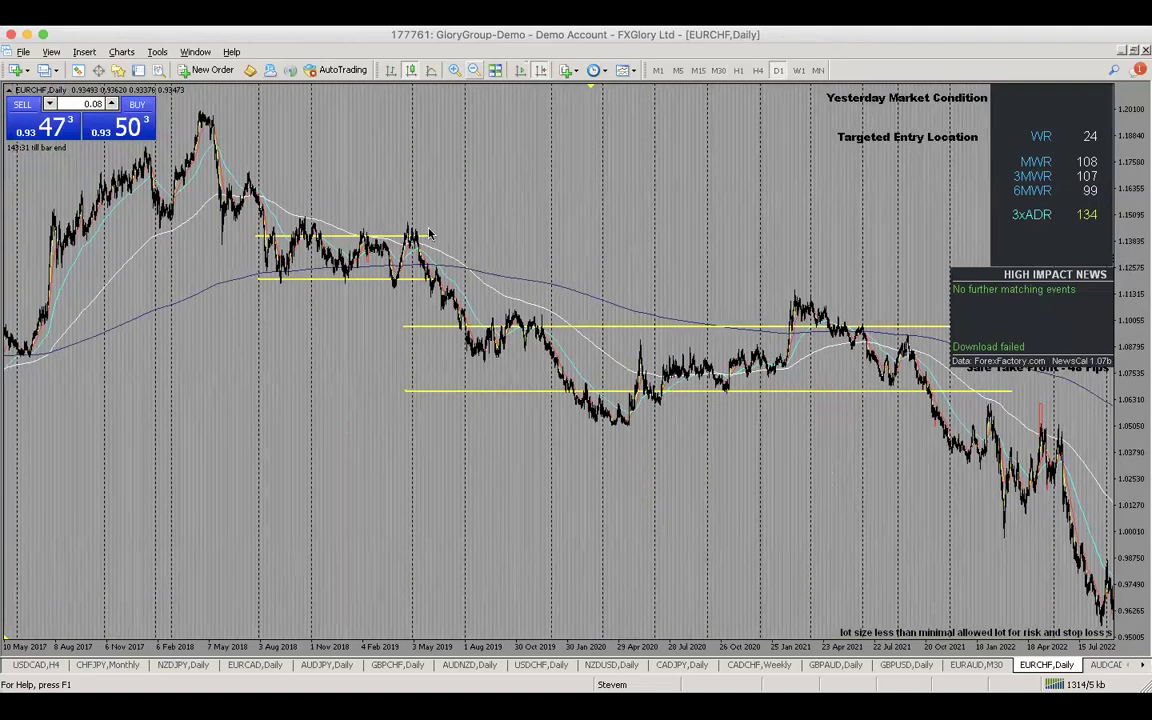
scroll(408, 212, "down", 10)
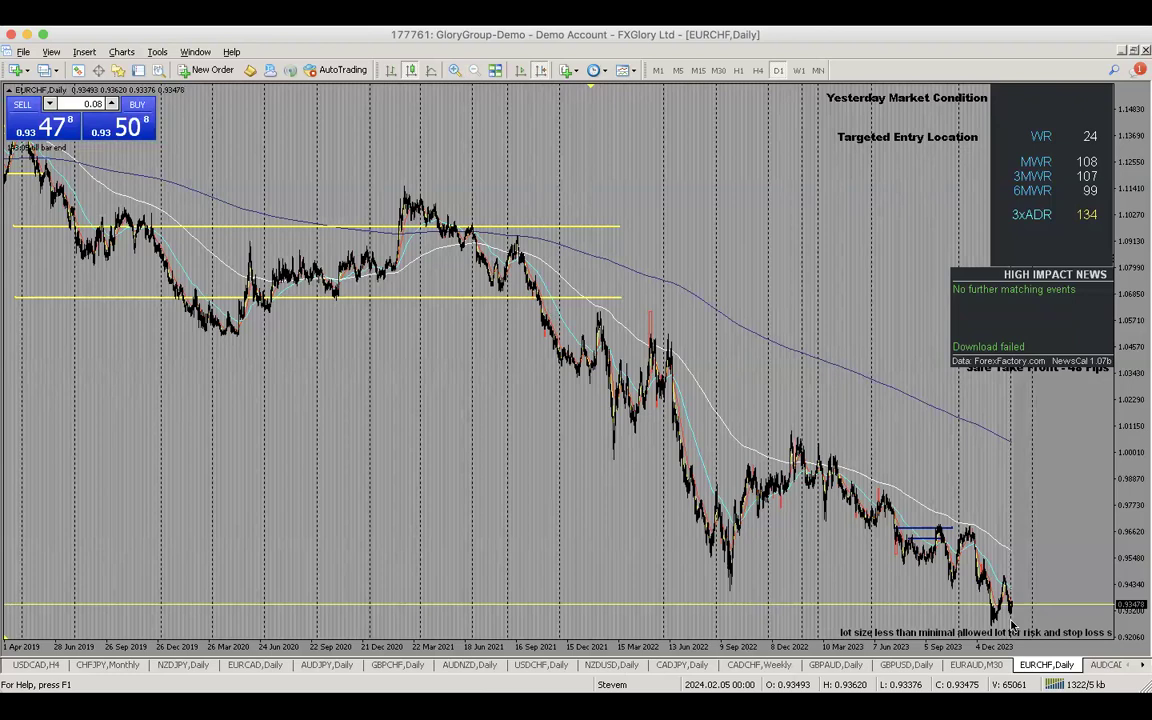
Step: Open the AUDCAD four-hour chart, examine it back to early December 2023 and return to the latest candles
left_click(1143, 667)
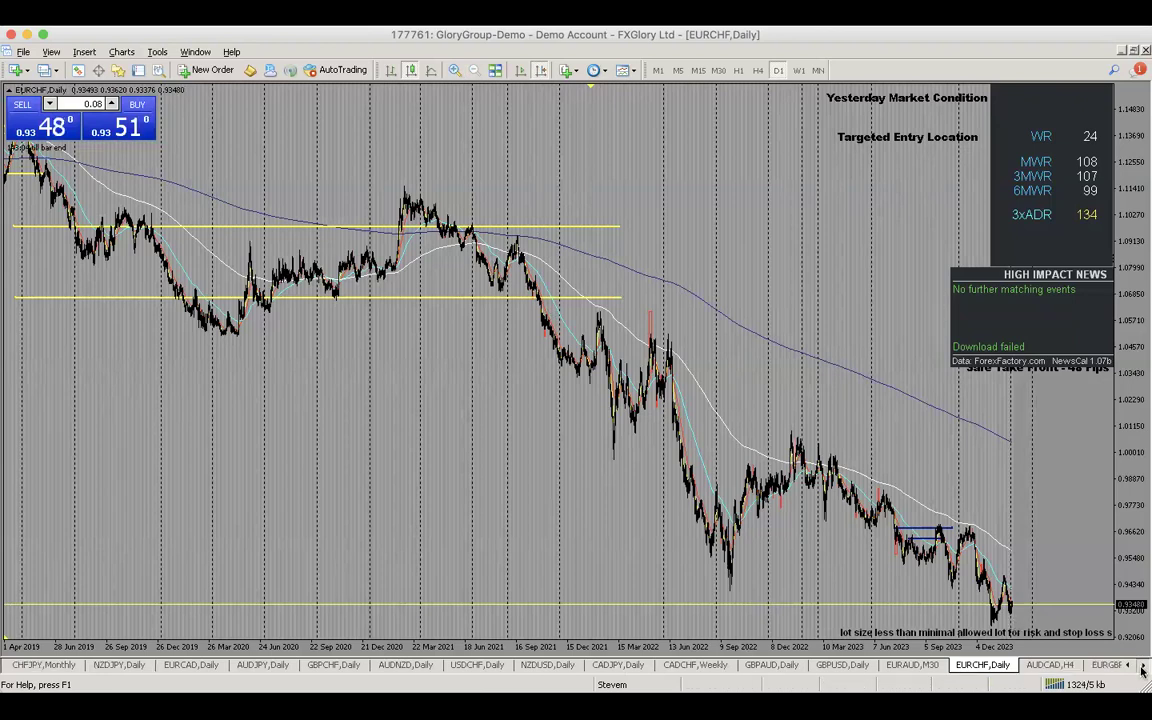
left_click(1143, 667)
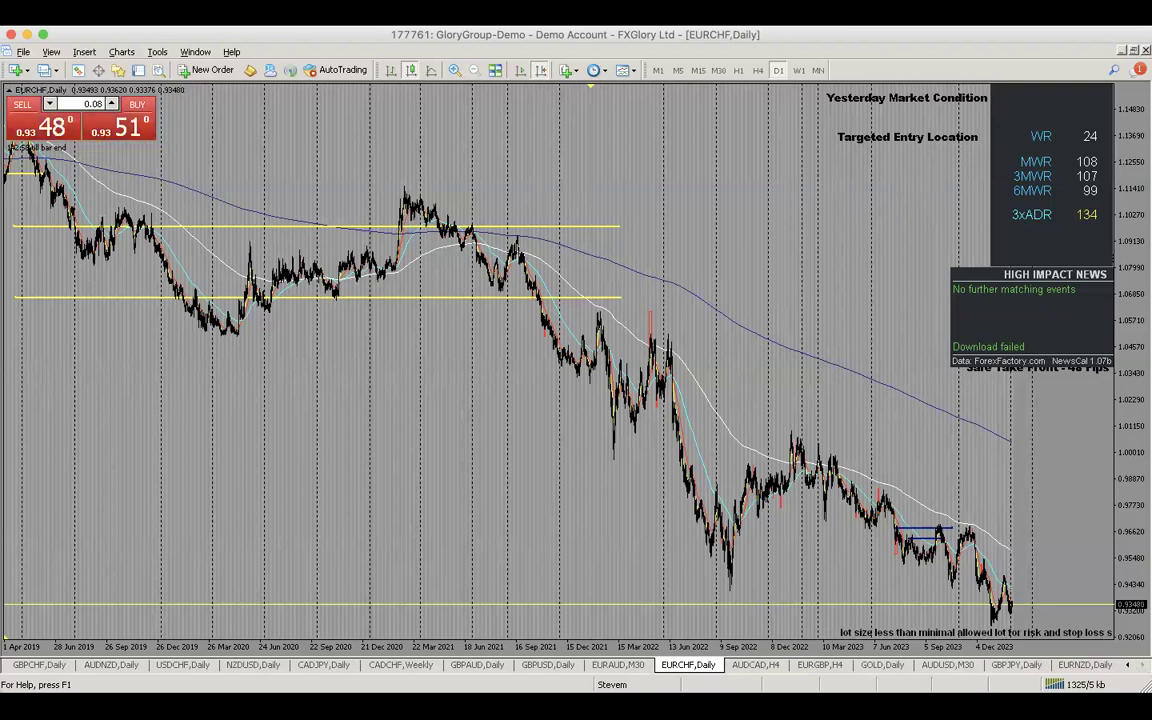
left_click(737, 666)
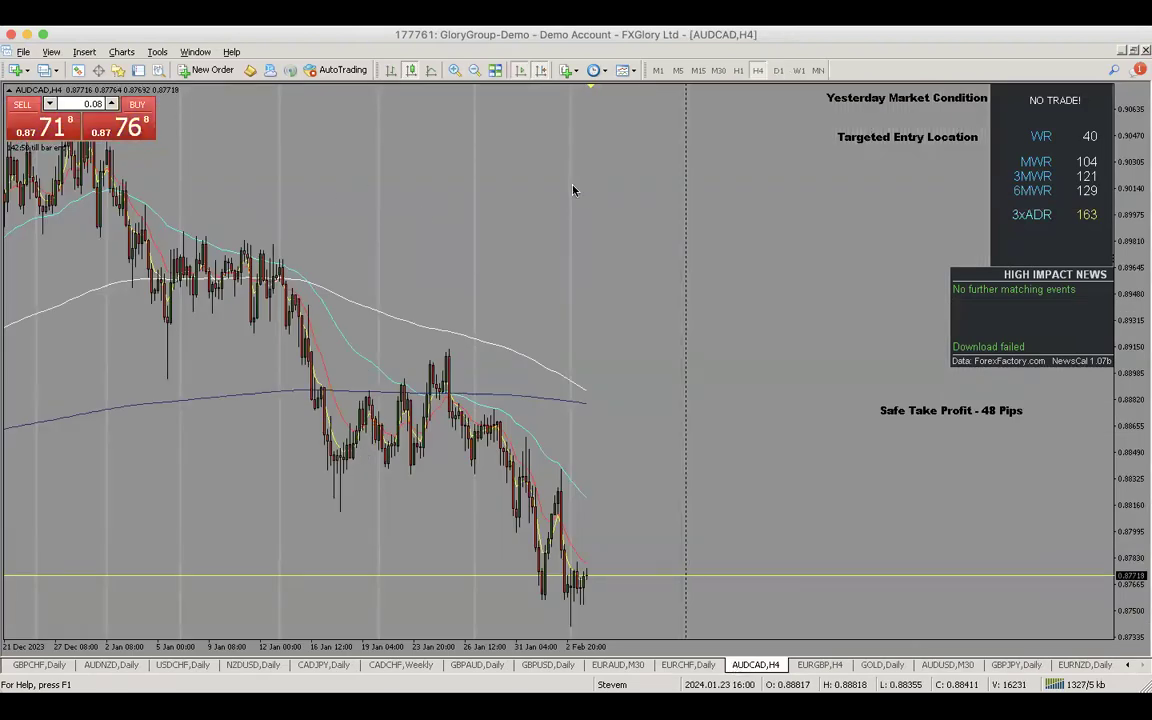
scroll(573, 190, "up", 5)
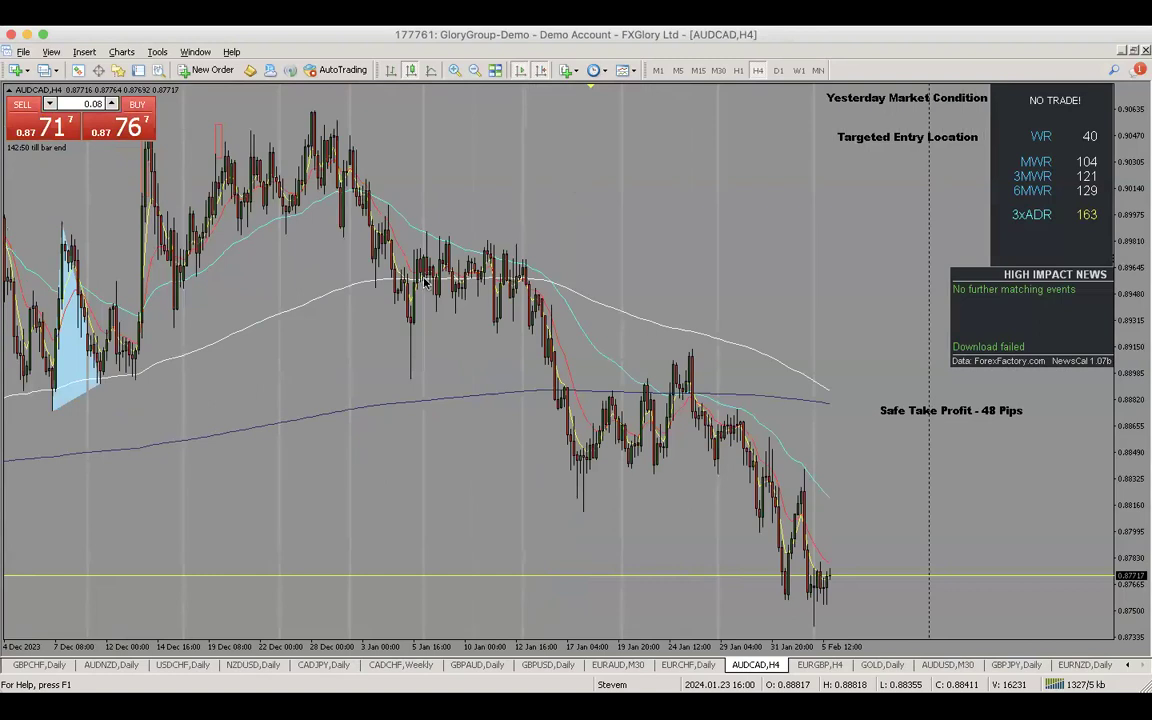
scroll(425, 283, "down", 5)
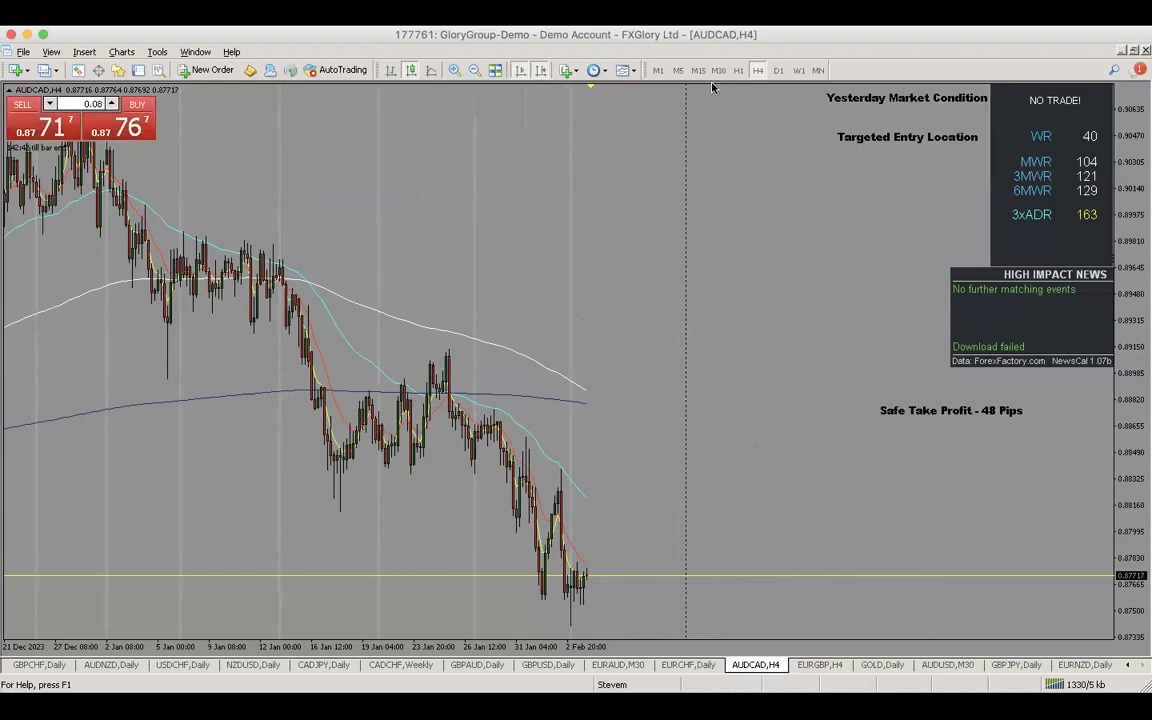
Step: Set the AUDCAD chart to the daily timeframe and review its marked ranges and zones back to November 2022
left_click(776, 72)
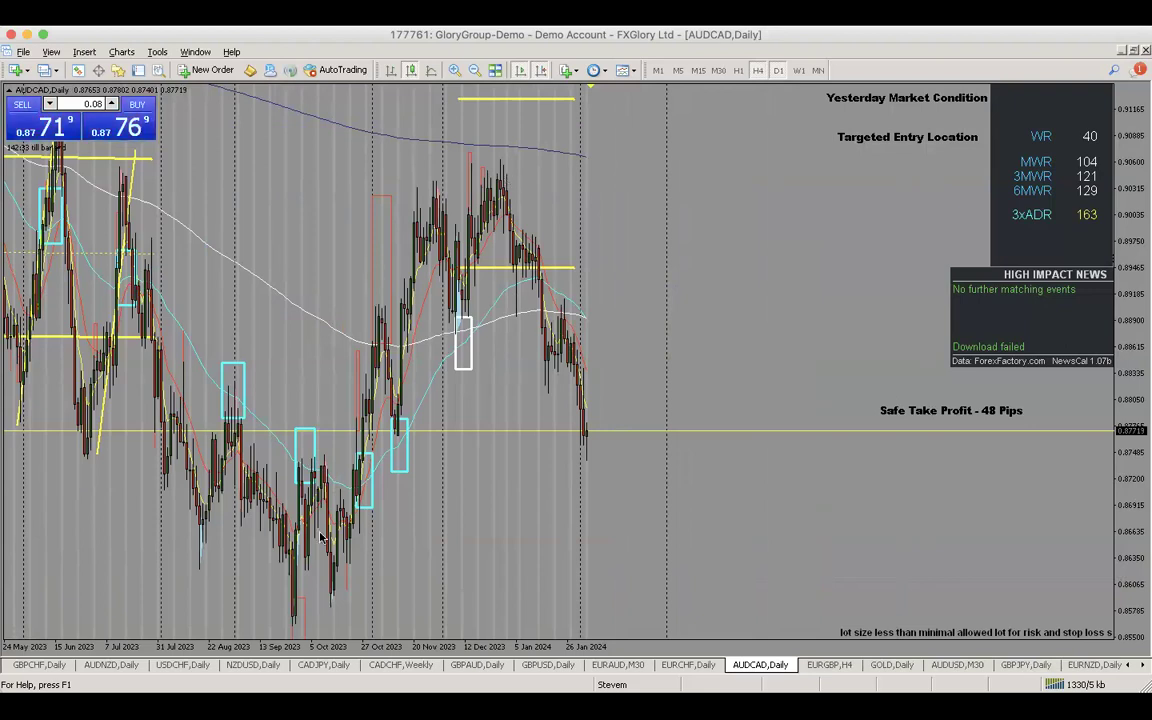
left_click_drag(292, 329, 621, 294)
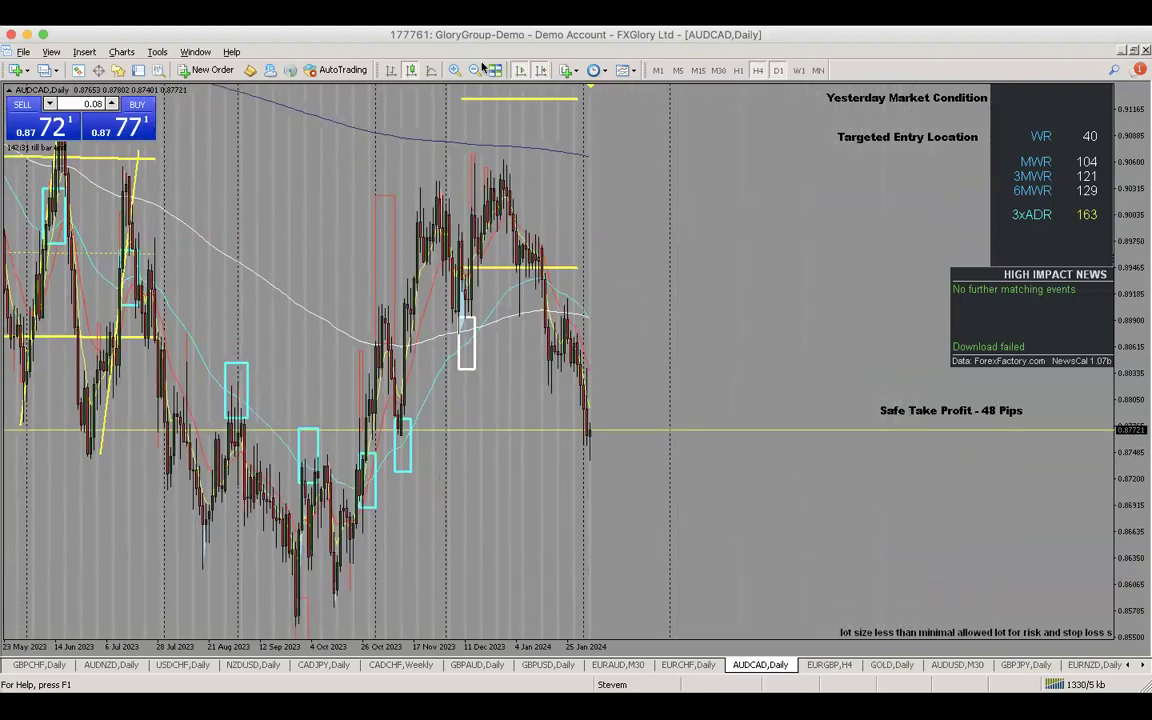
left_click_drag(195, 352, 585, 353)
scroll(583, 352, "up", 3)
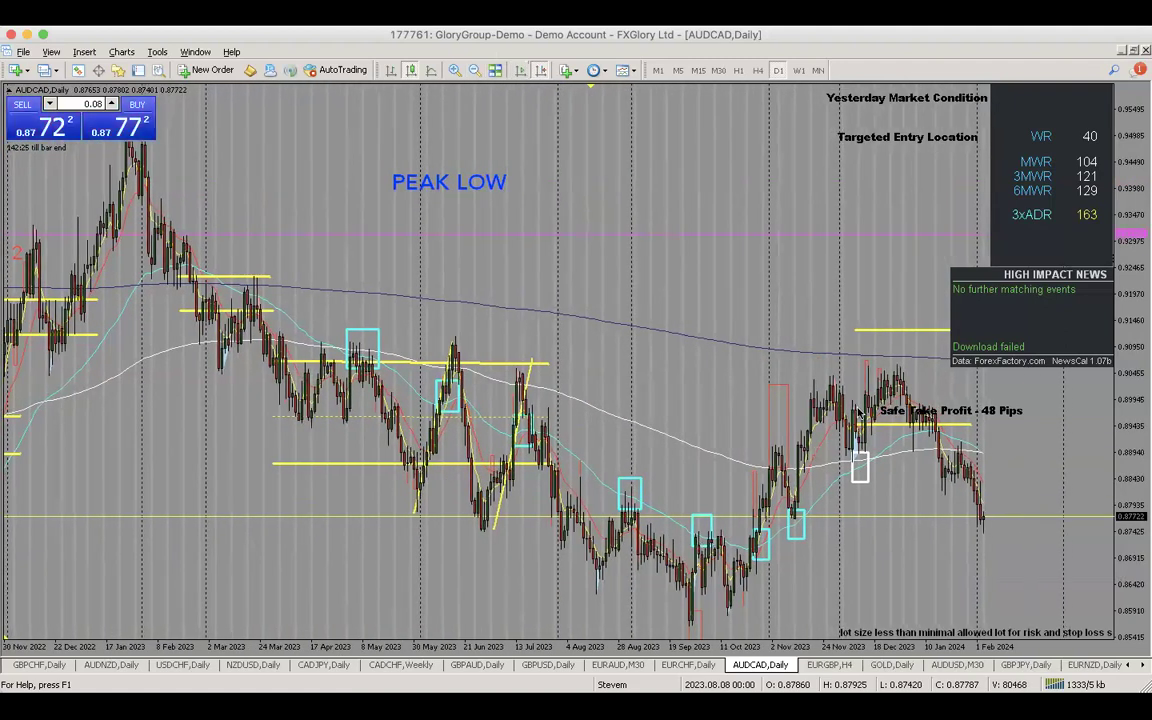
left_click_drag(968, 555, 952, 555)
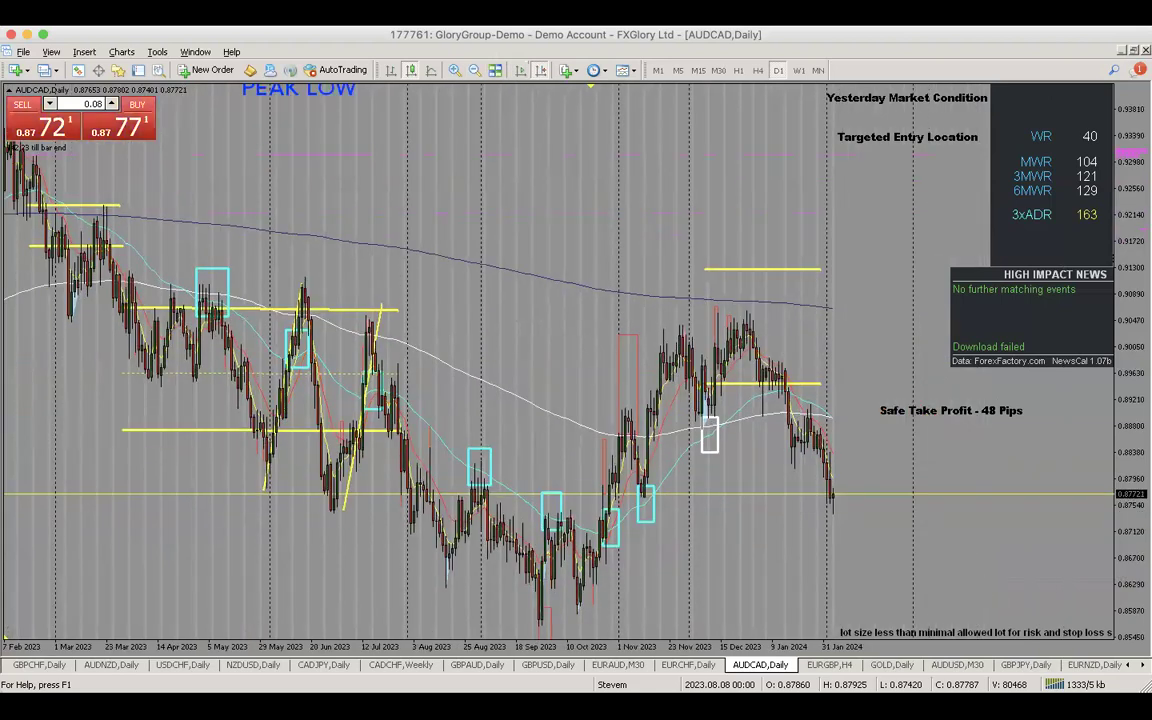
Step: Examine the EURGBP four-hour chart back to December 2023, and set it to daily to review price action back to January 2023
left_click(829, 664)
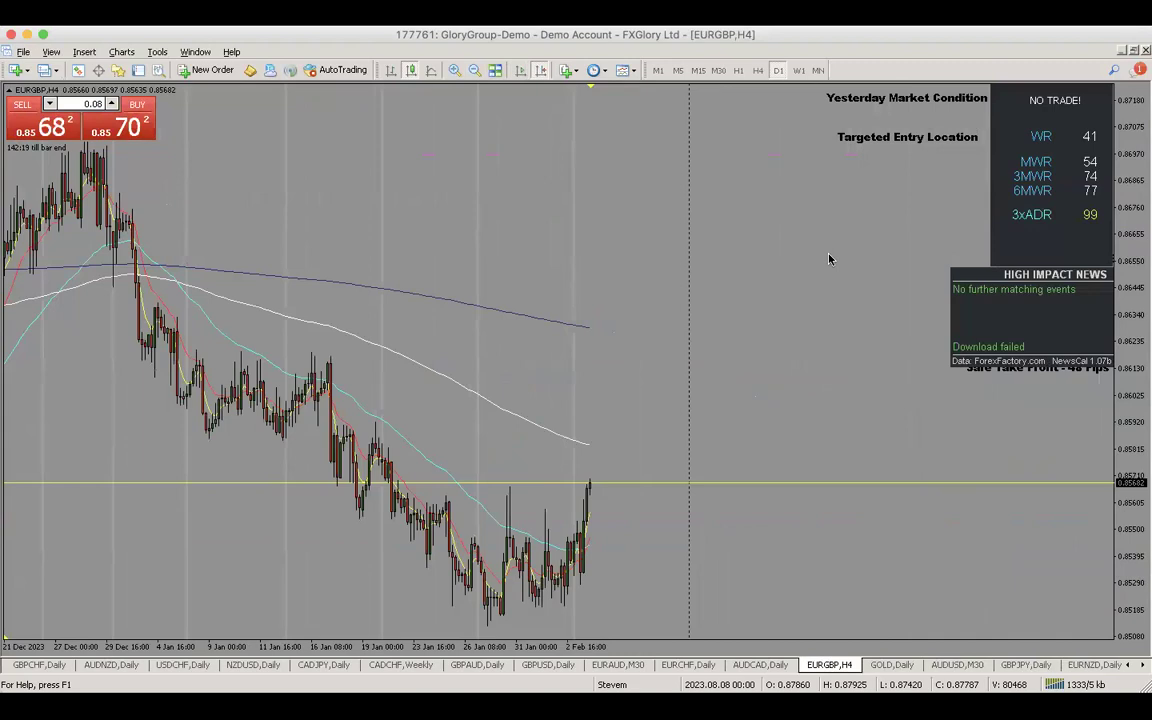
left_click_drag(596, 350, 864, 346)
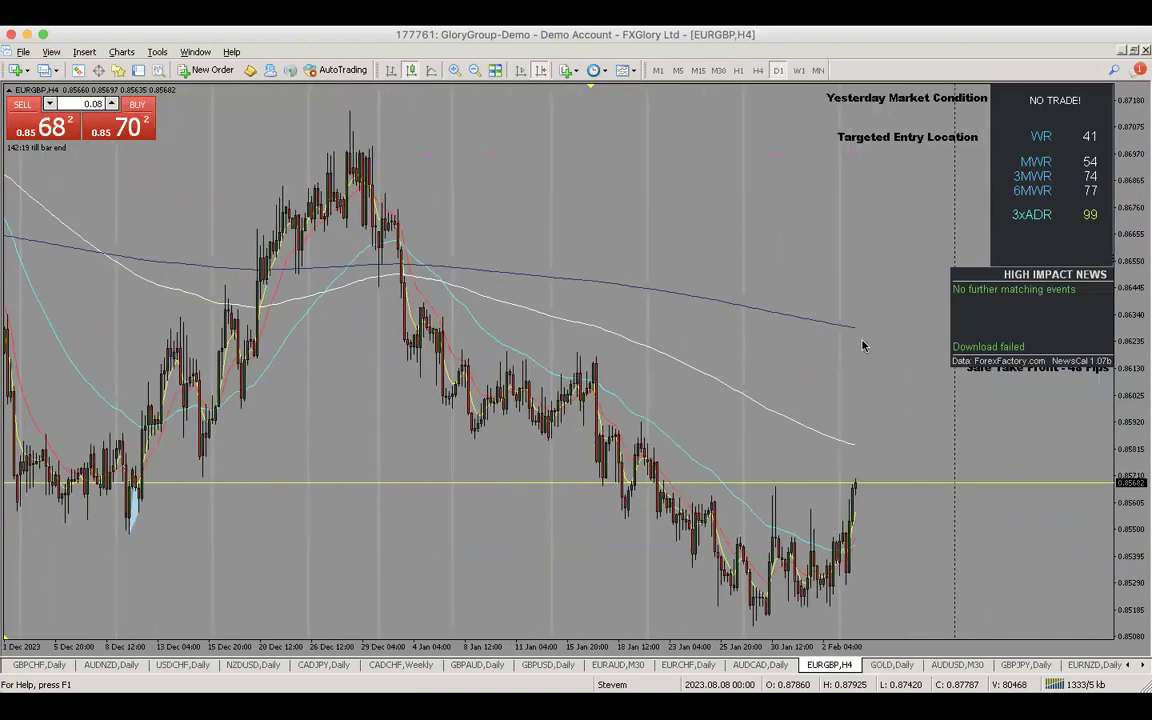
left_click(778, 70)
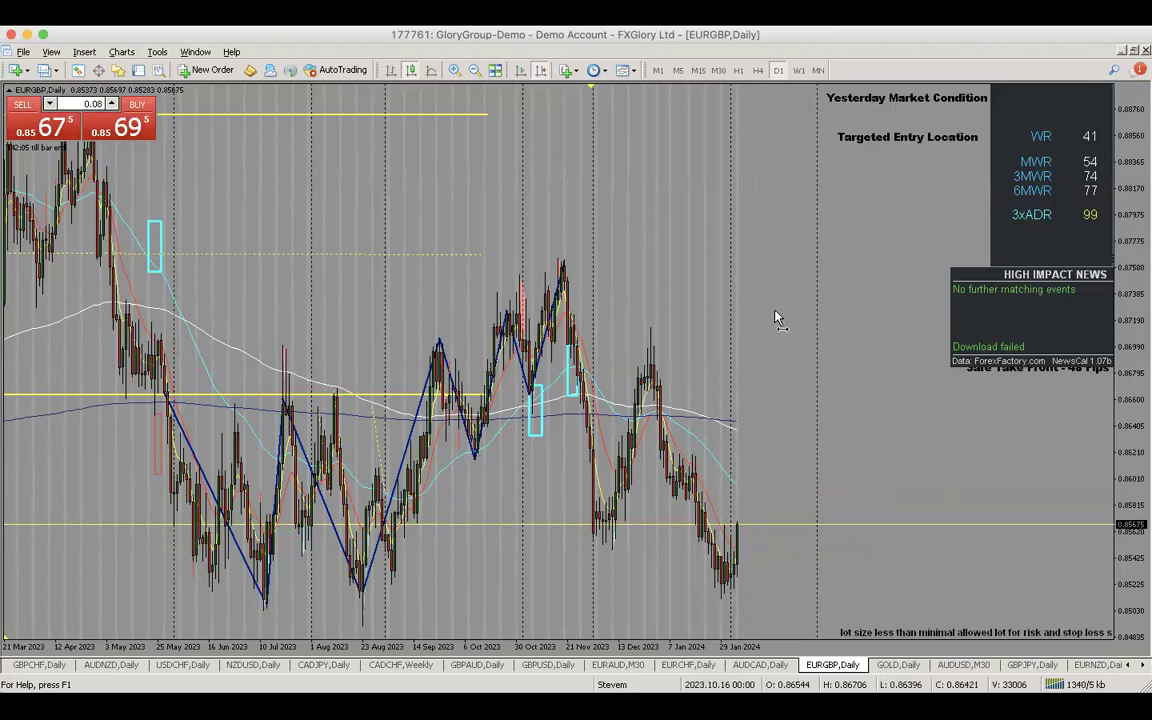
scroll(775, 318, "up", 5)
left_click_drag(743, 315, 417, 258)
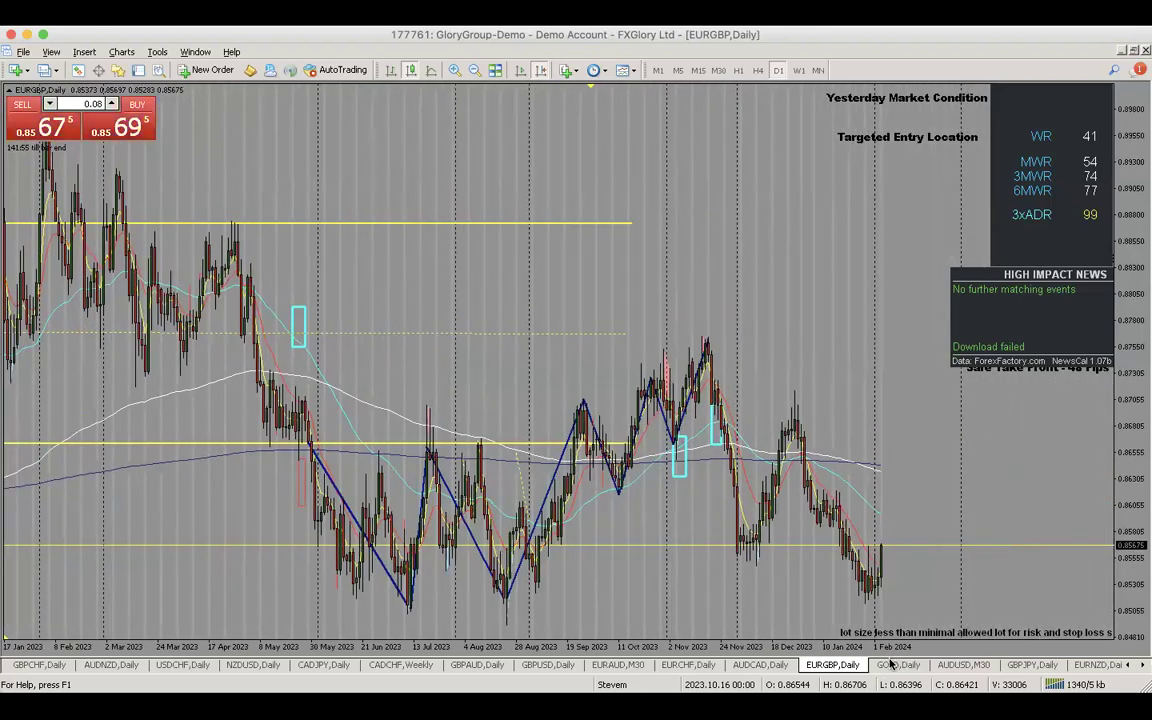
Step: On the GOLD daily chart, copy the mid-December 2023 cyan rectangle onto the late-January lows at the cyan moving average
left_click(884, 665)
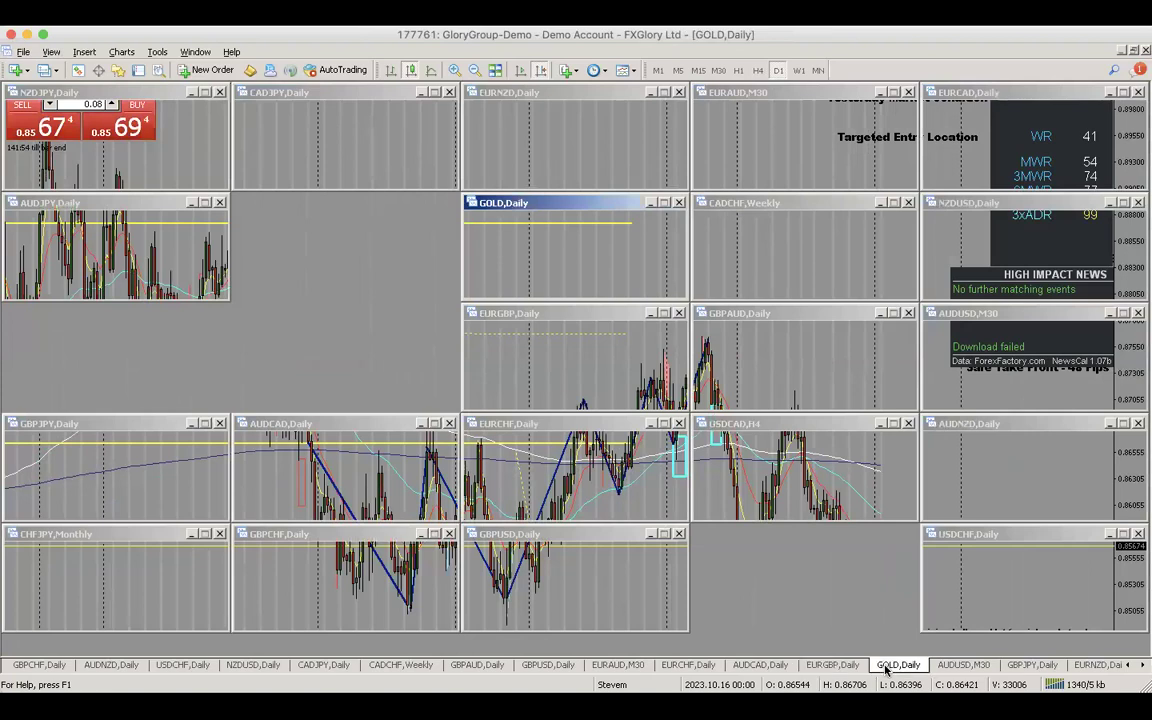
left_click(886, 665)
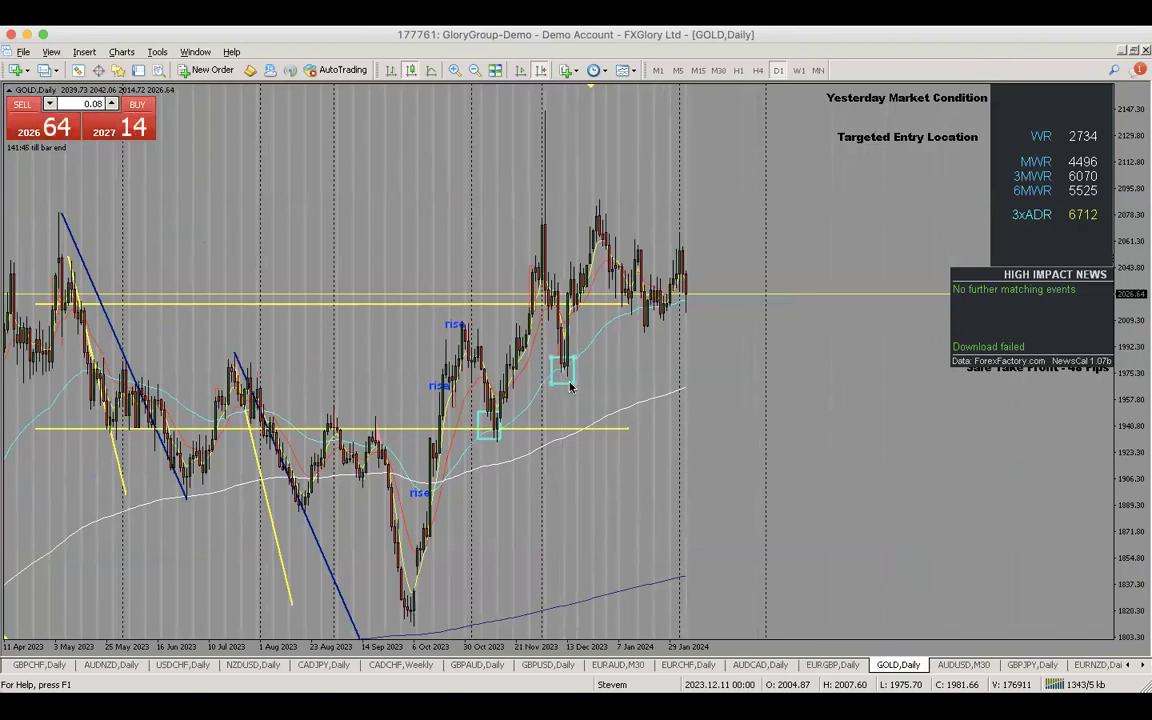
left_click_drag(575, 358, 678, 302)
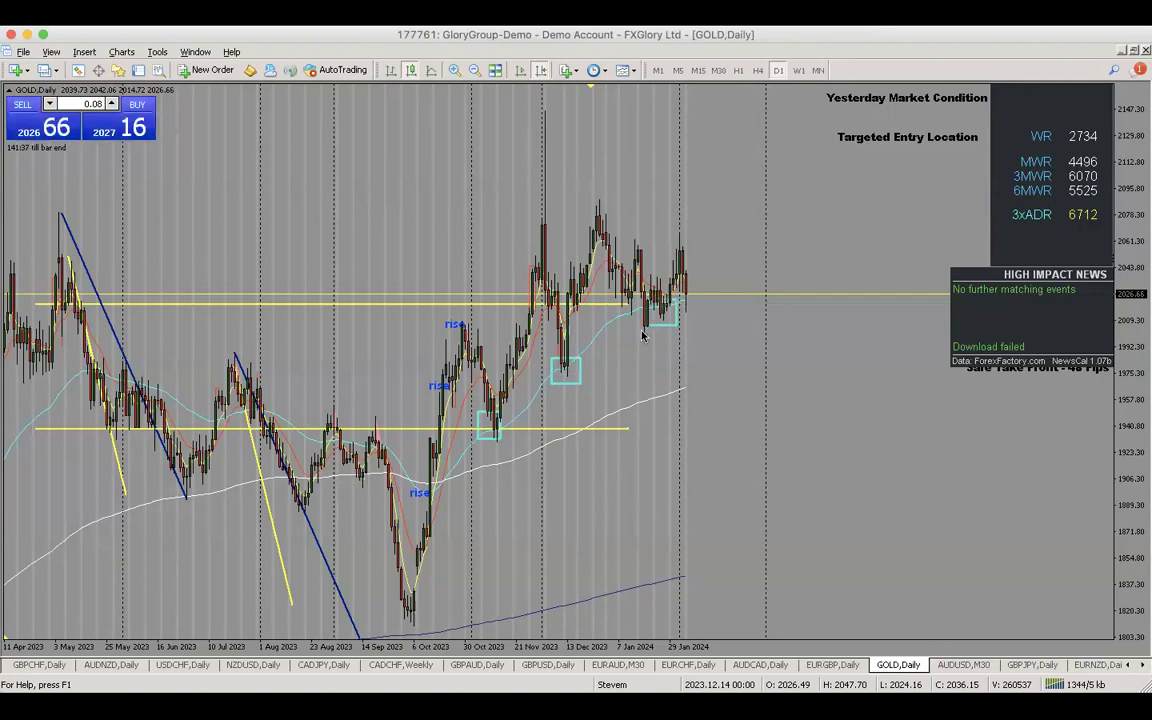
scroll(457, 270, "up", 10)
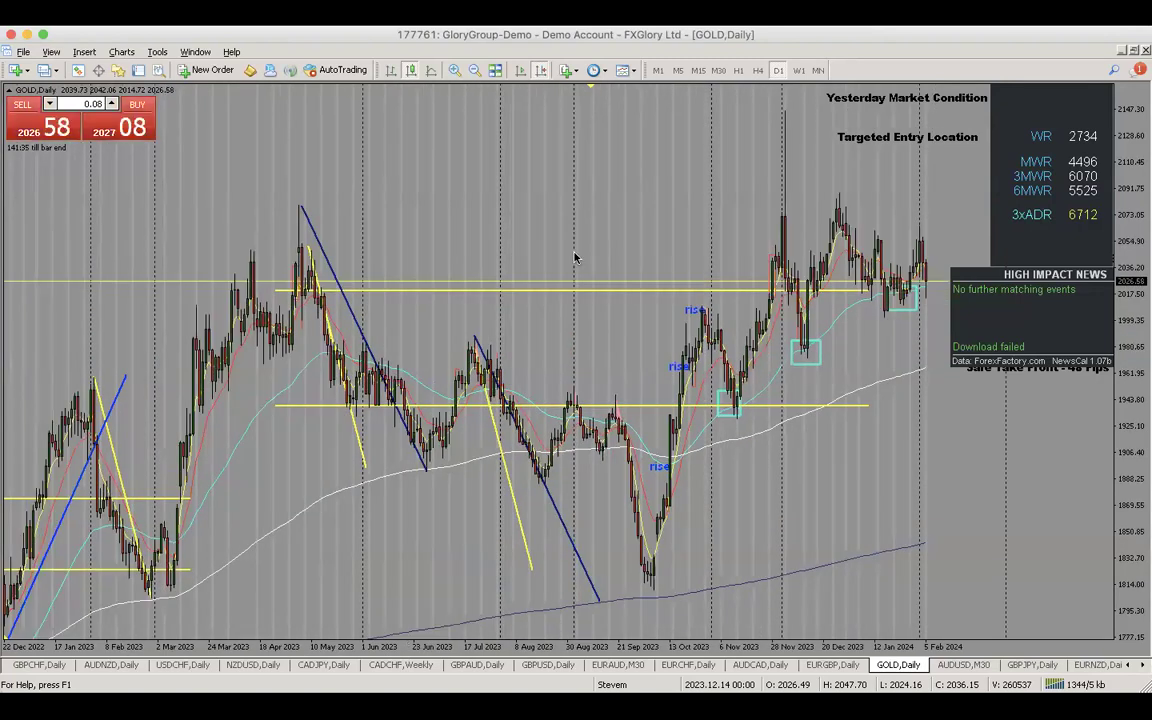
Step: Open the AUDUSD chart, set it to the daily timeframe and review price action back to February 2023
left_click(964, 665)
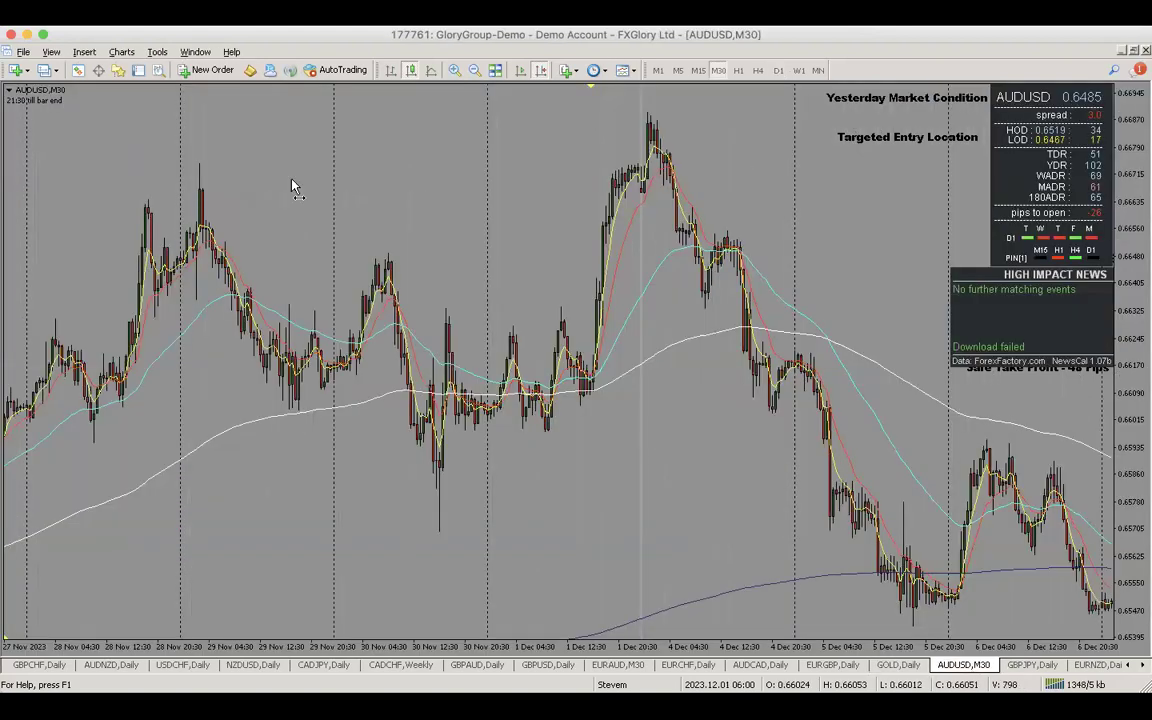
scroll(290, 182, "down", 5)
scroll(417, 178, "up", 2)
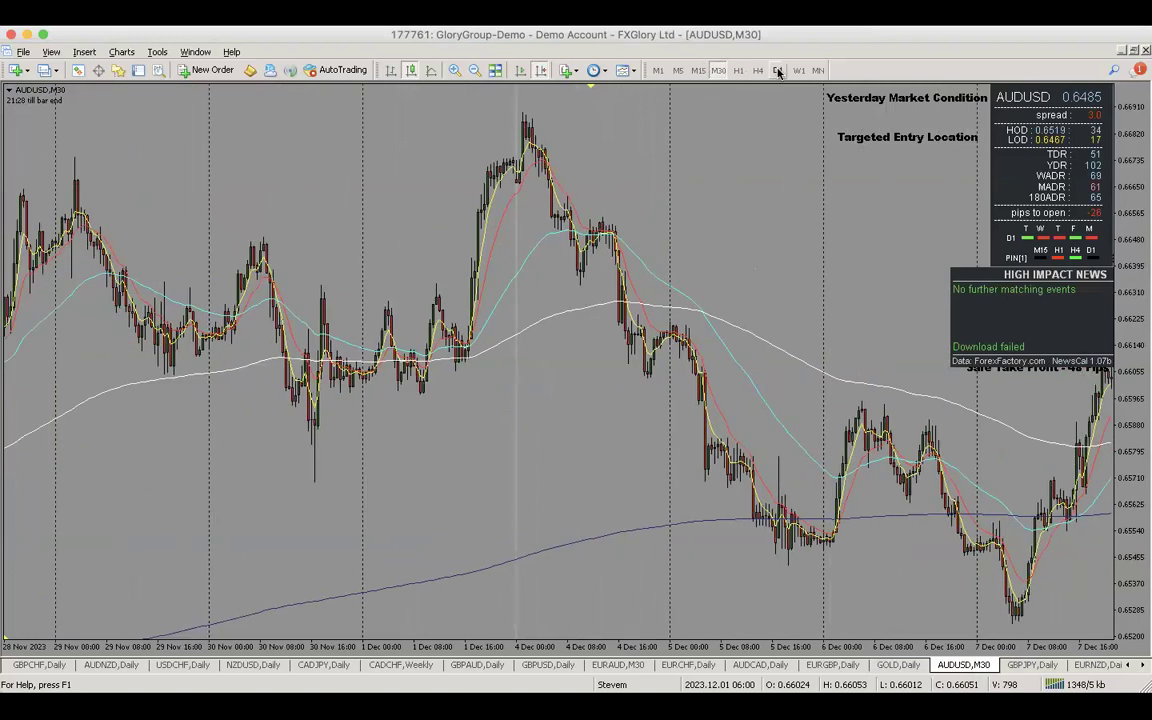
left_click(779, 70)
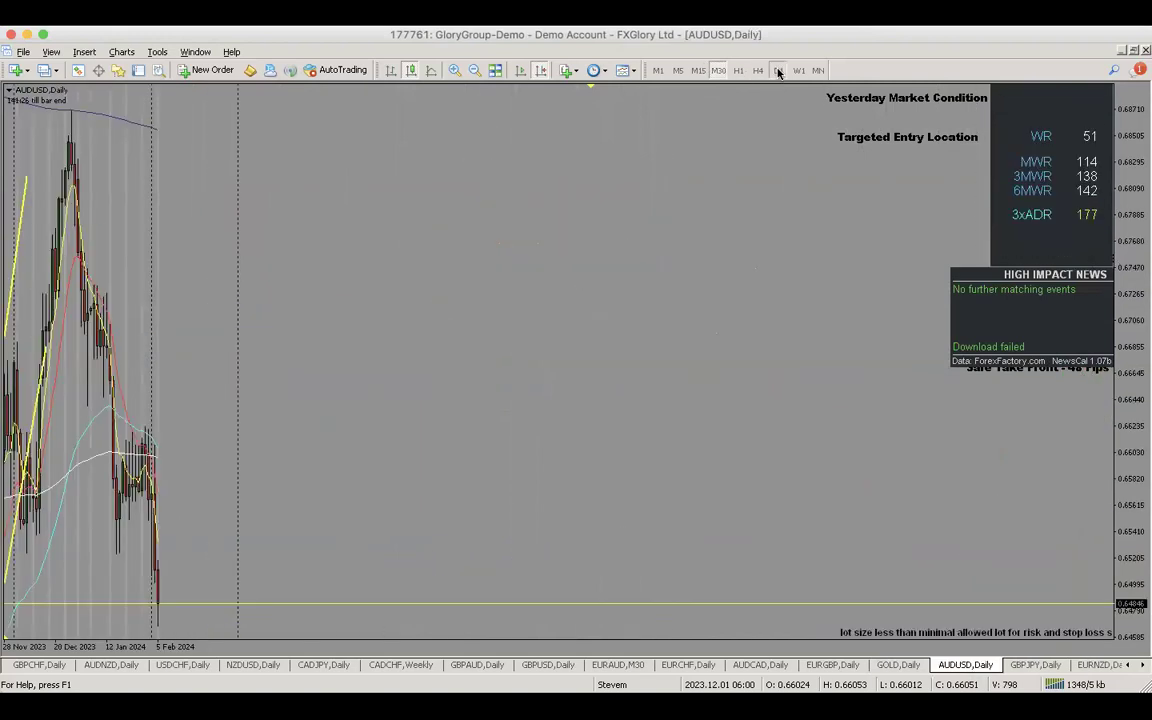
scroll(653, 249, "up", 5)
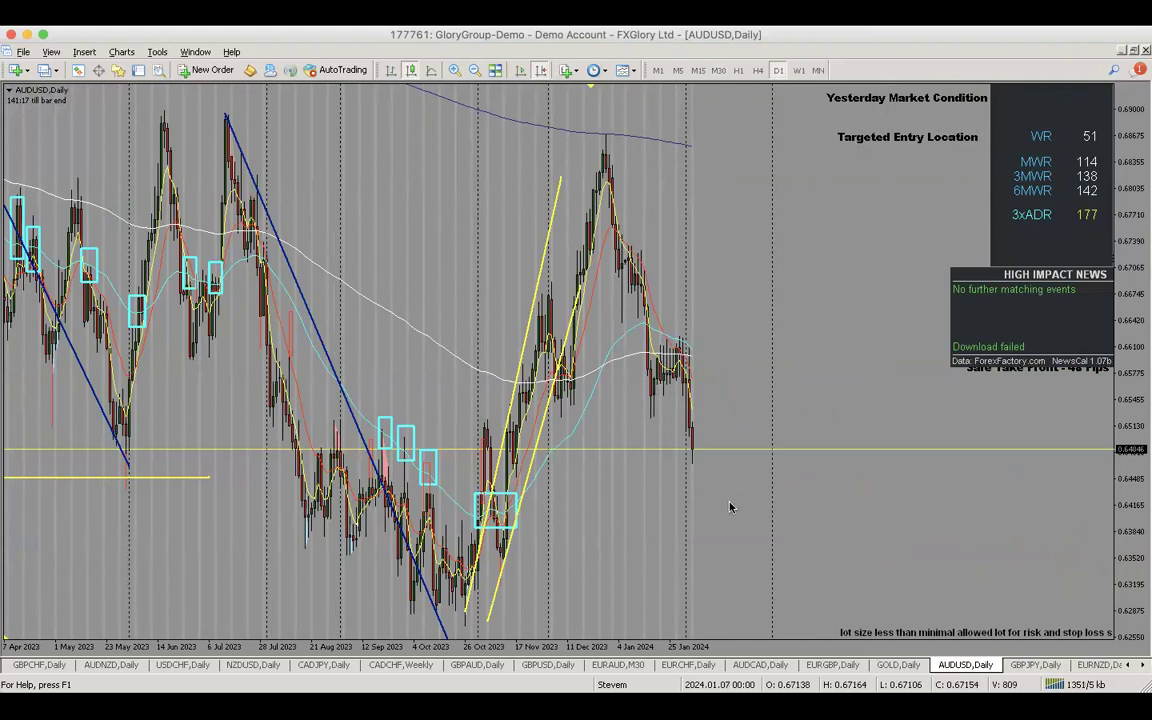
scroll(756, 466, "up", 5)
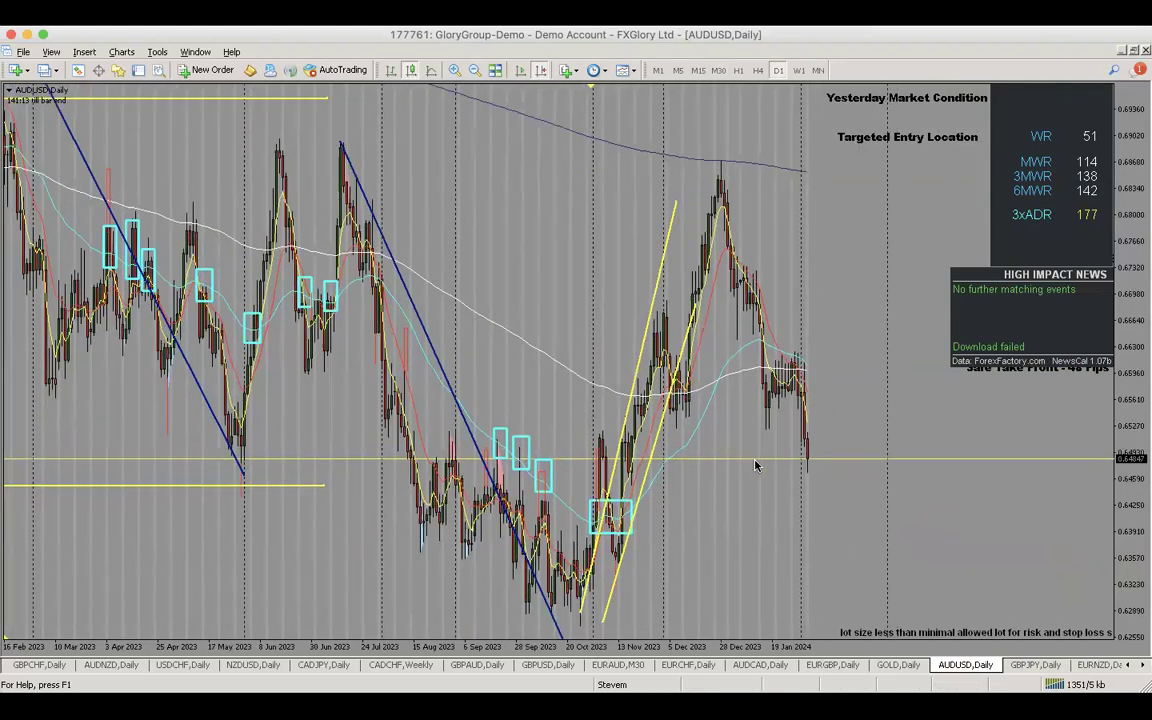
Step: Examine the AUDUSD daily chart's long-term structure and marked ranges back to May 2019, and return to the latest candles
left_click_drag(556, 376, 736, 182)
left_click(474, 72)
left_click(474, 72)
left_click_drag(391, 172, 799, 106)
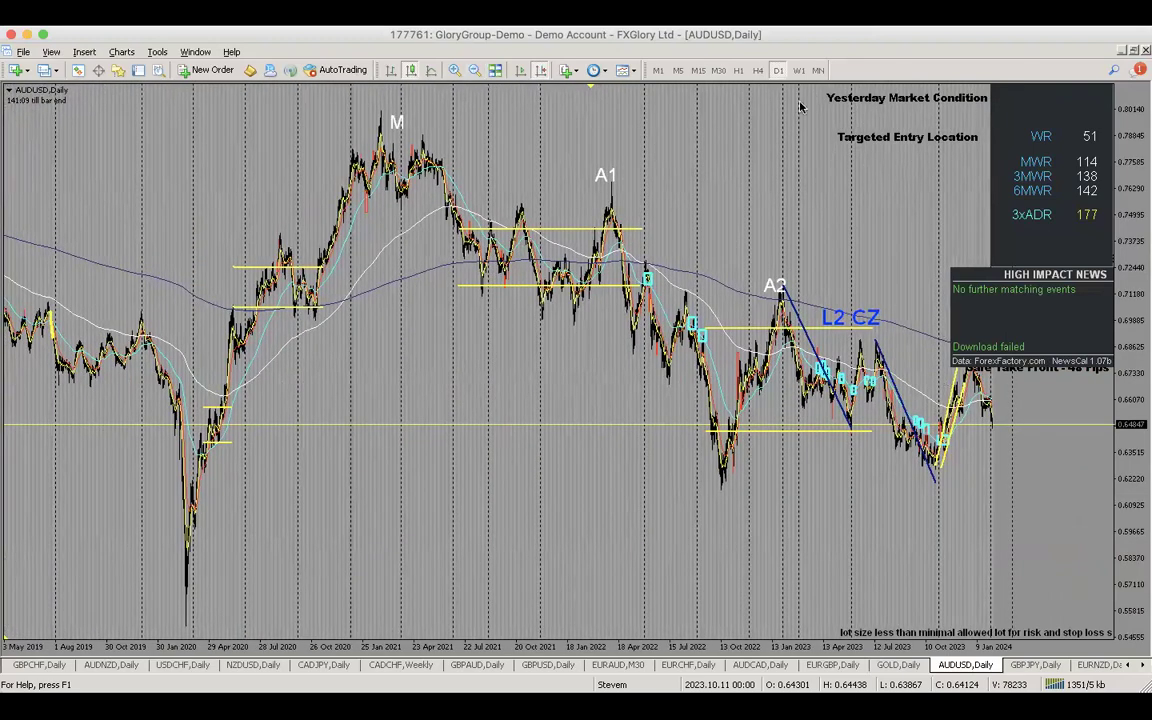
scroll(670, 108, "down", 2)
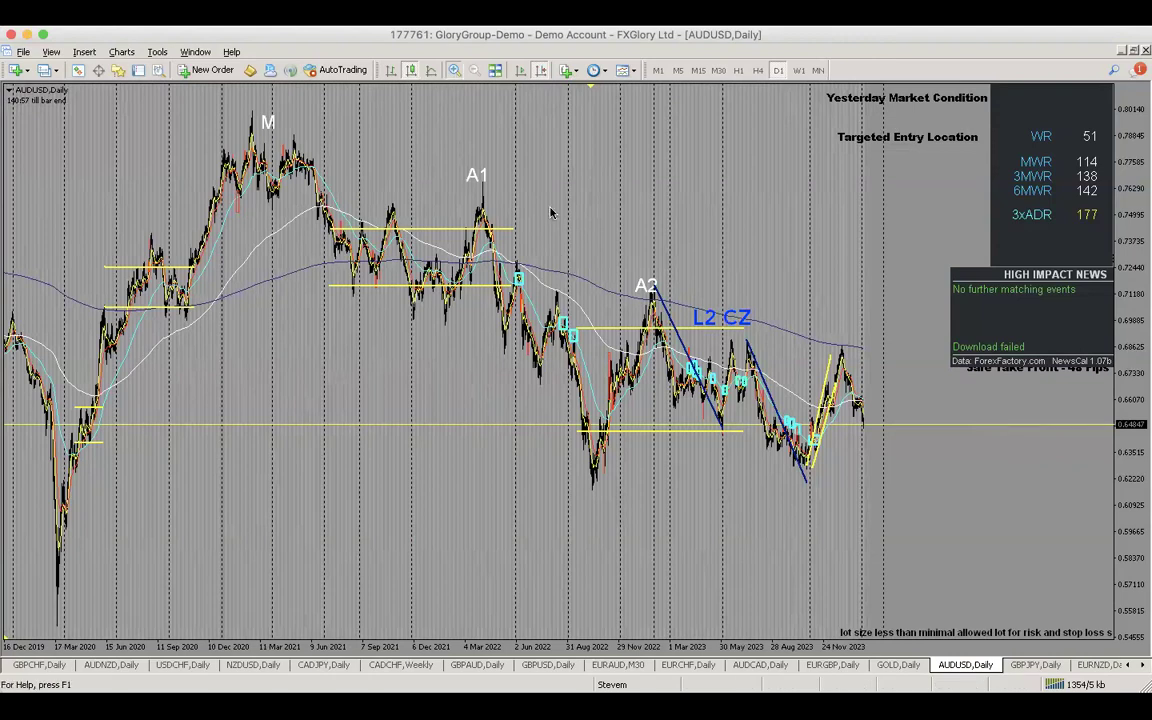
left_click(454, 72)
left_click(454, 74)
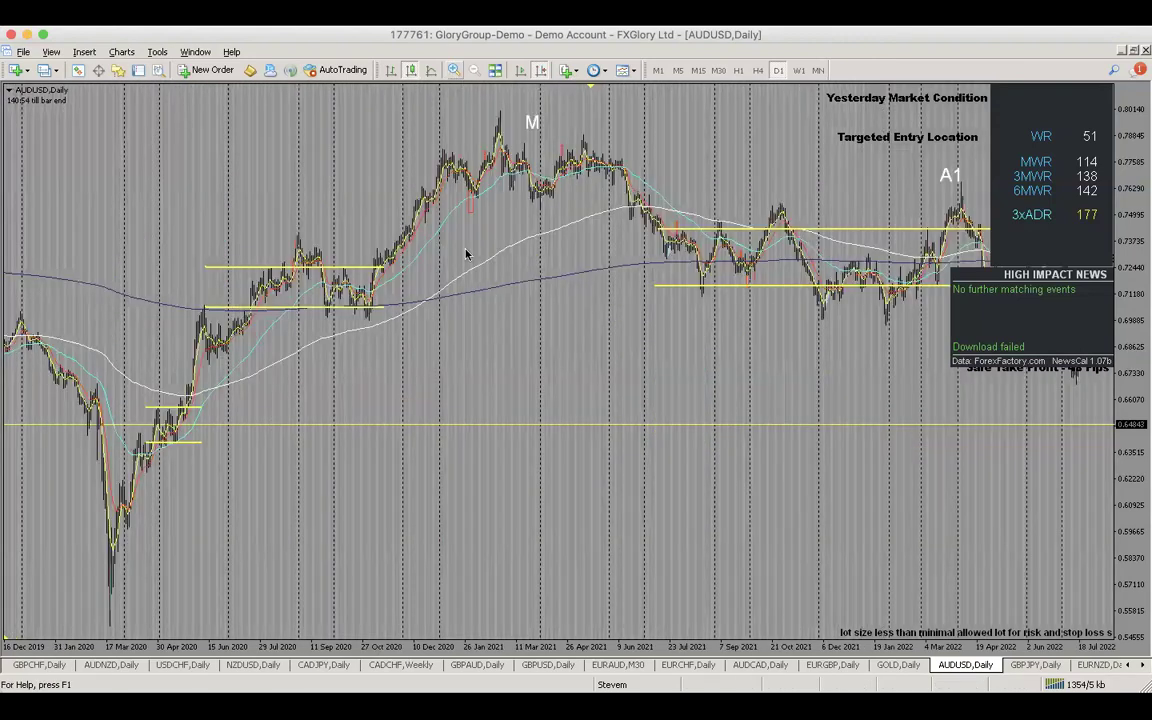
scroll(528, 418, "down", 10)
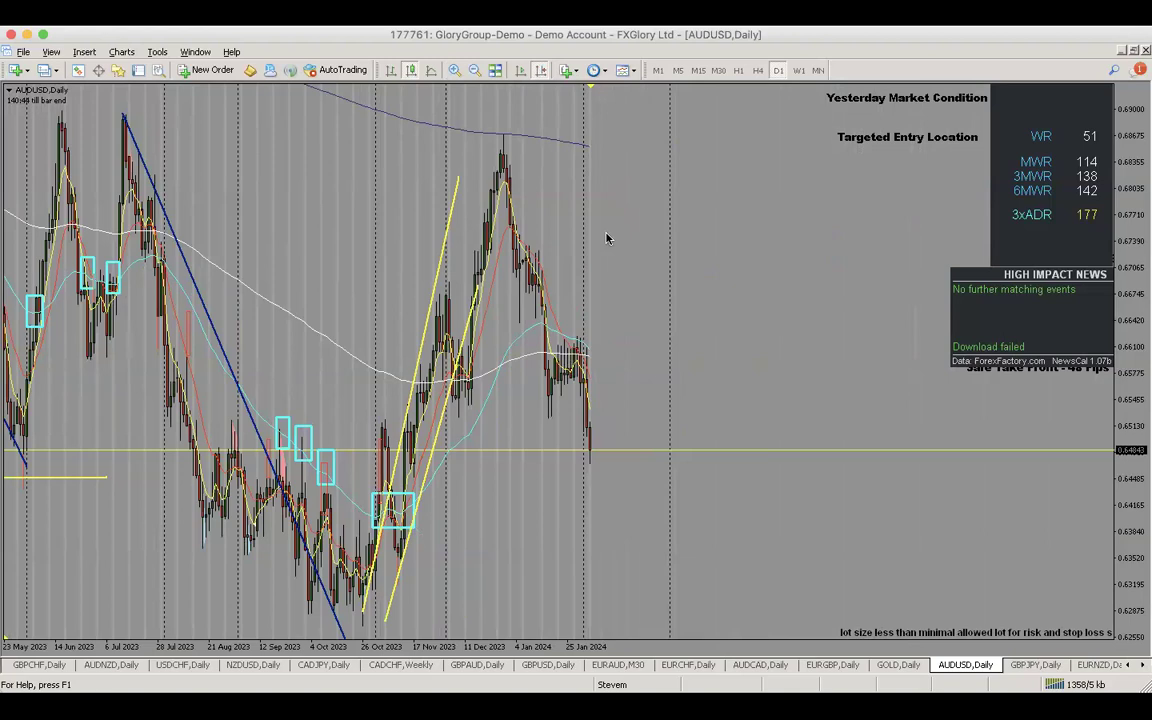
Step: Open the GBPJPY daily chart, show its latest candles and review the long-term trend and ranges back to May 2019
left_click(1036, 665)
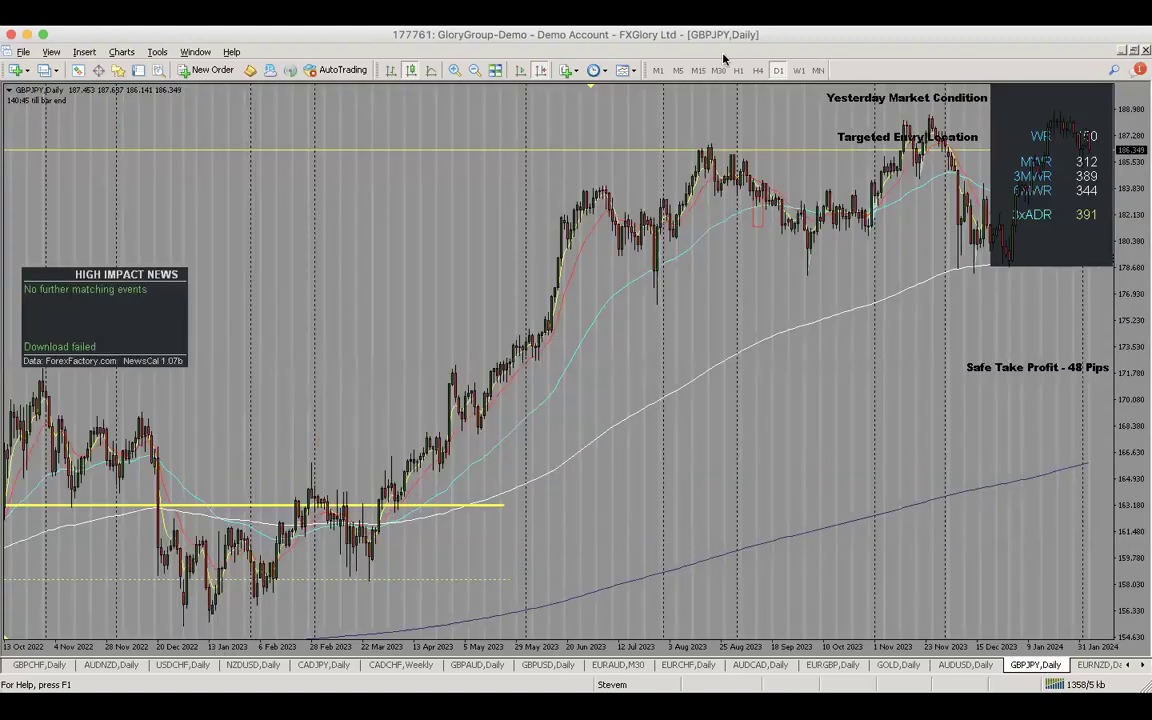
left_click(520, 70)
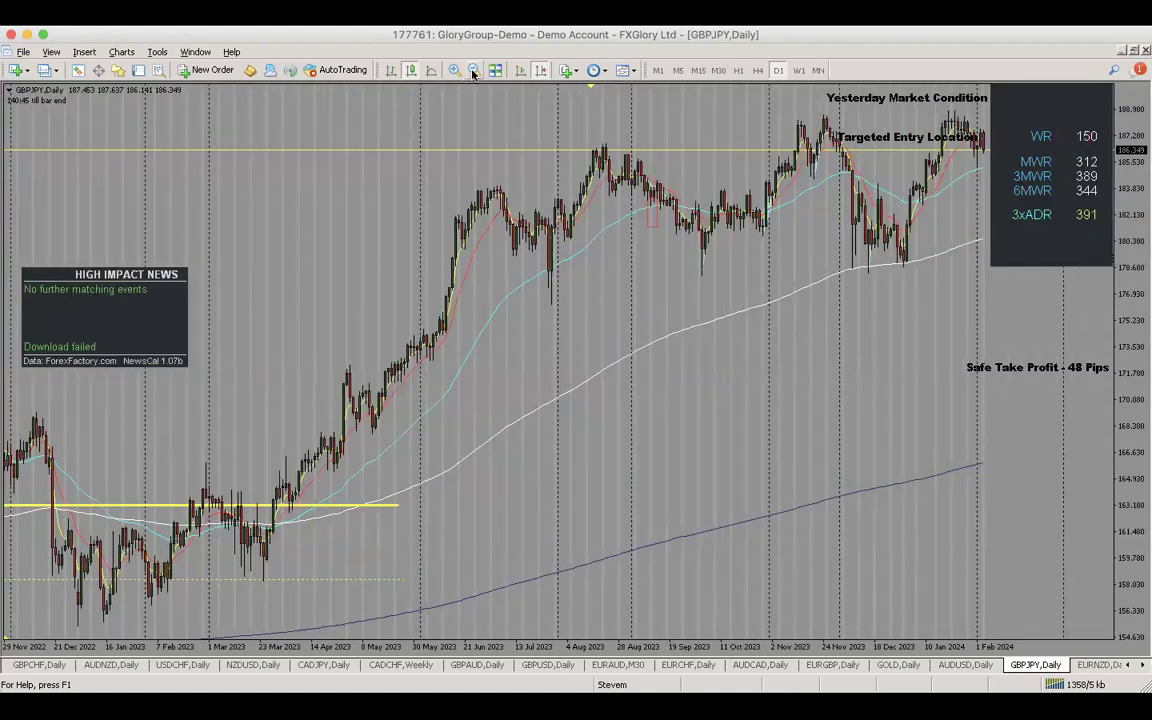
left_click(474, 70)
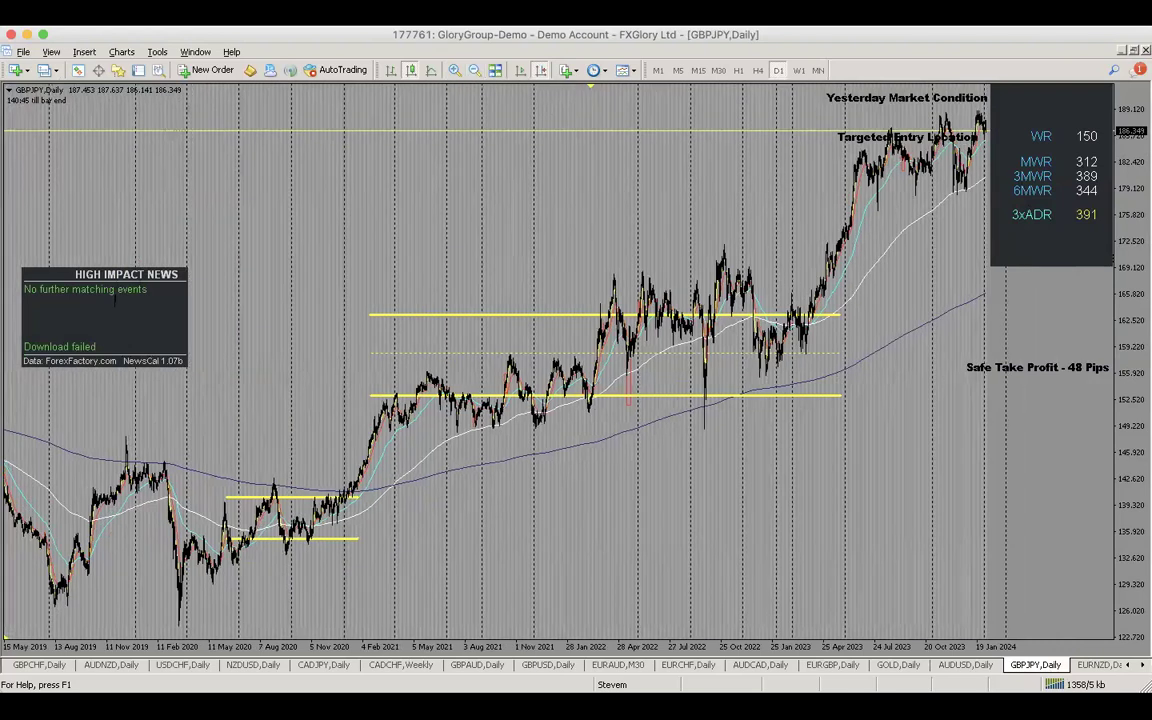
Step: Open the EURNZD daily chart, examine its marked range and zones back to December 2022, and check for further charts after it
left_click(1096, 665)
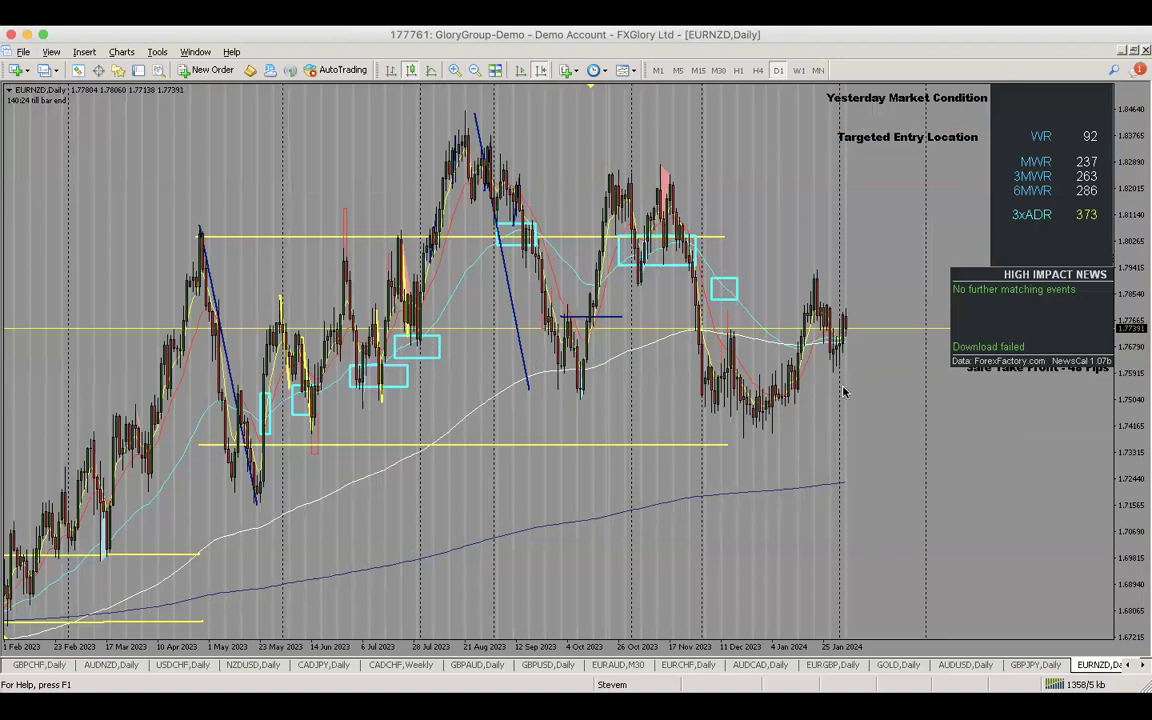
left_click_drag(303, 288, 348, 311)
scroll(350, 318, "down", 2)
scroll(468, 360, "down", 2)
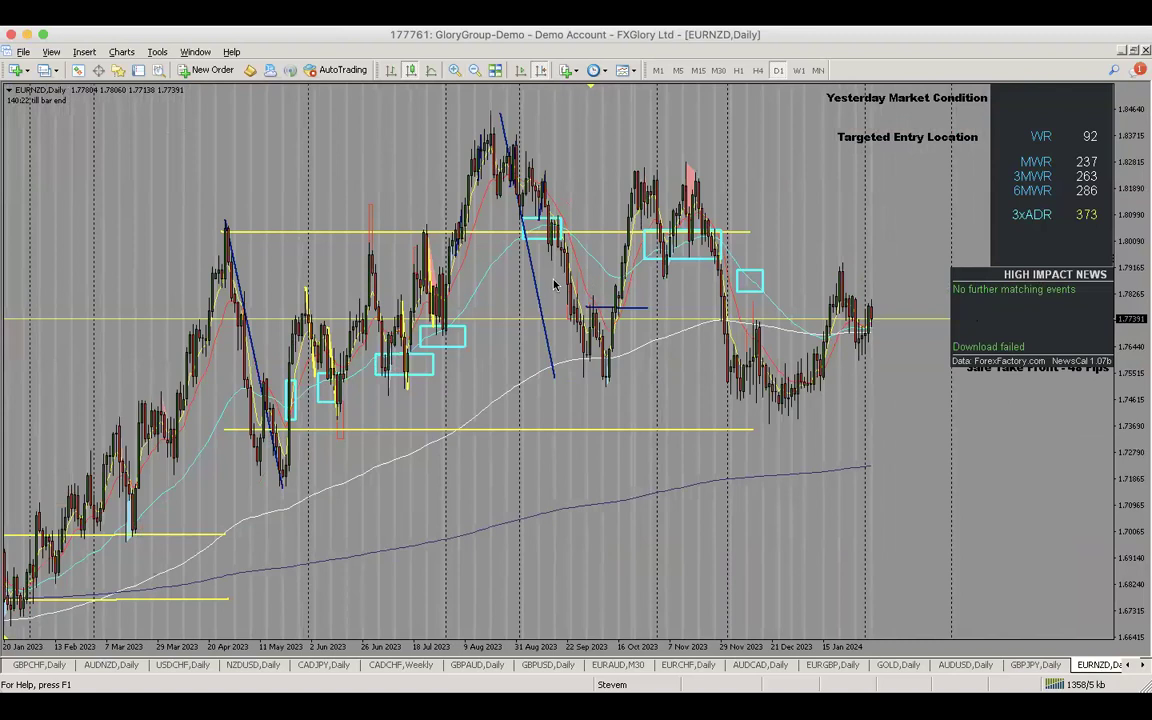
left_click_drag(468, 360, 470, 305)
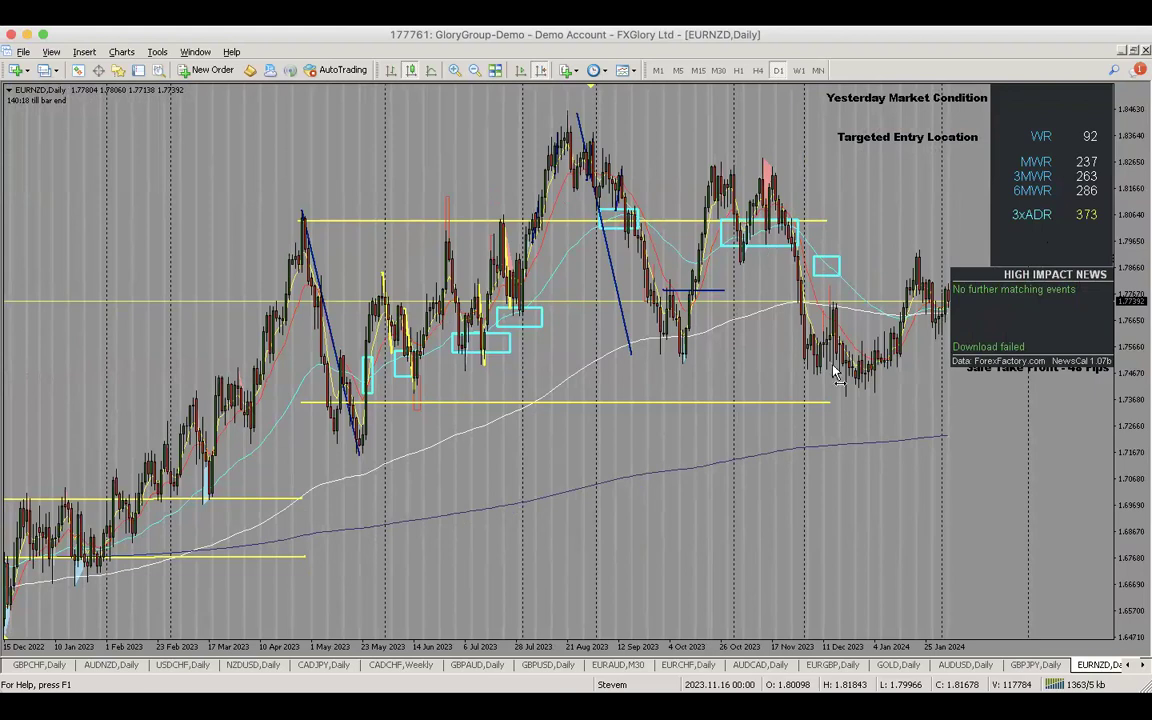
scroll(675, 378, "down", 3)
scroll(675, 378, "up", 1)
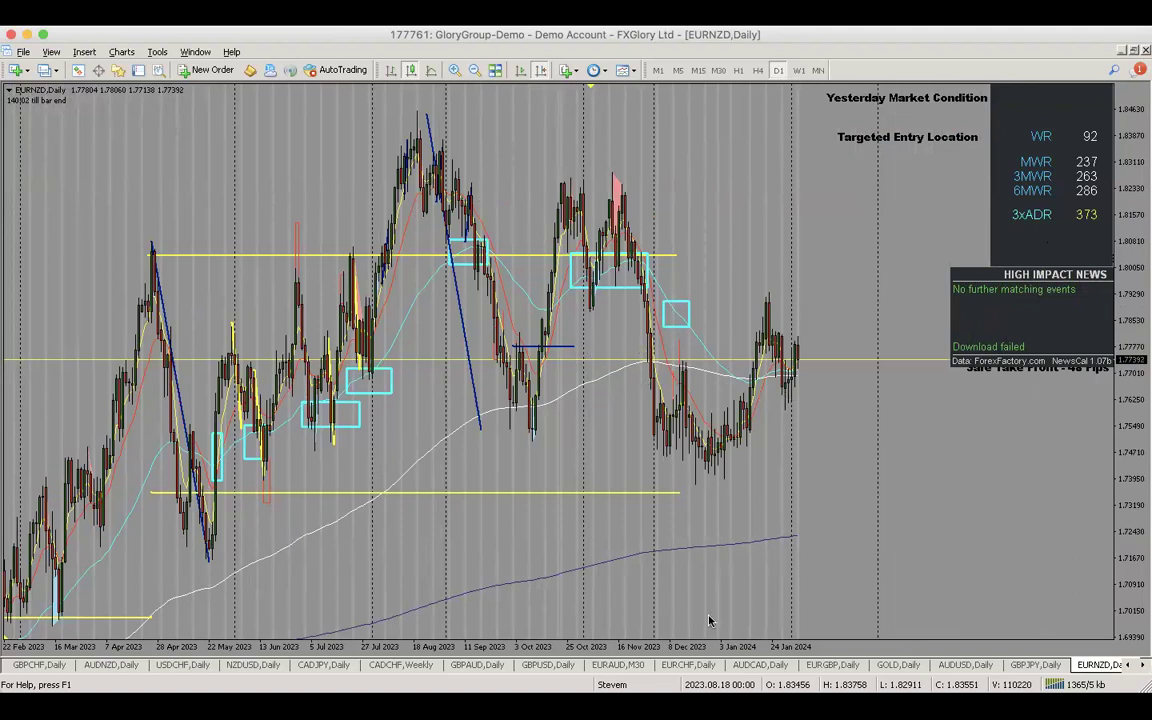
left_click(1142, 666)
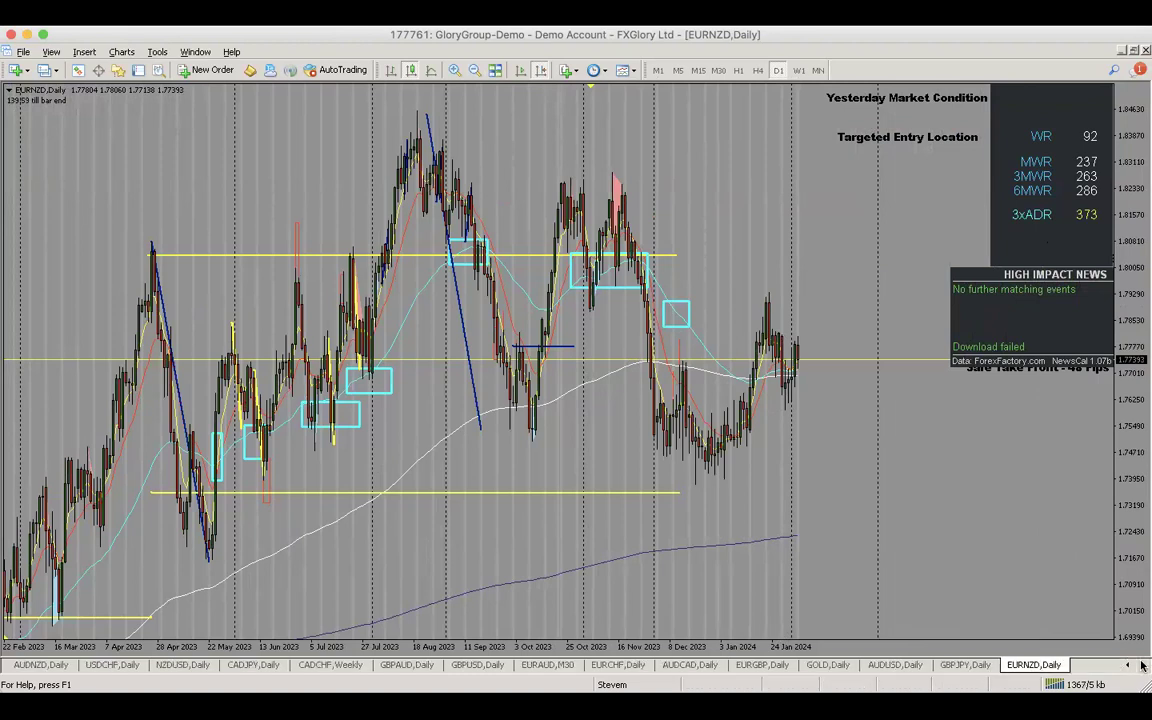